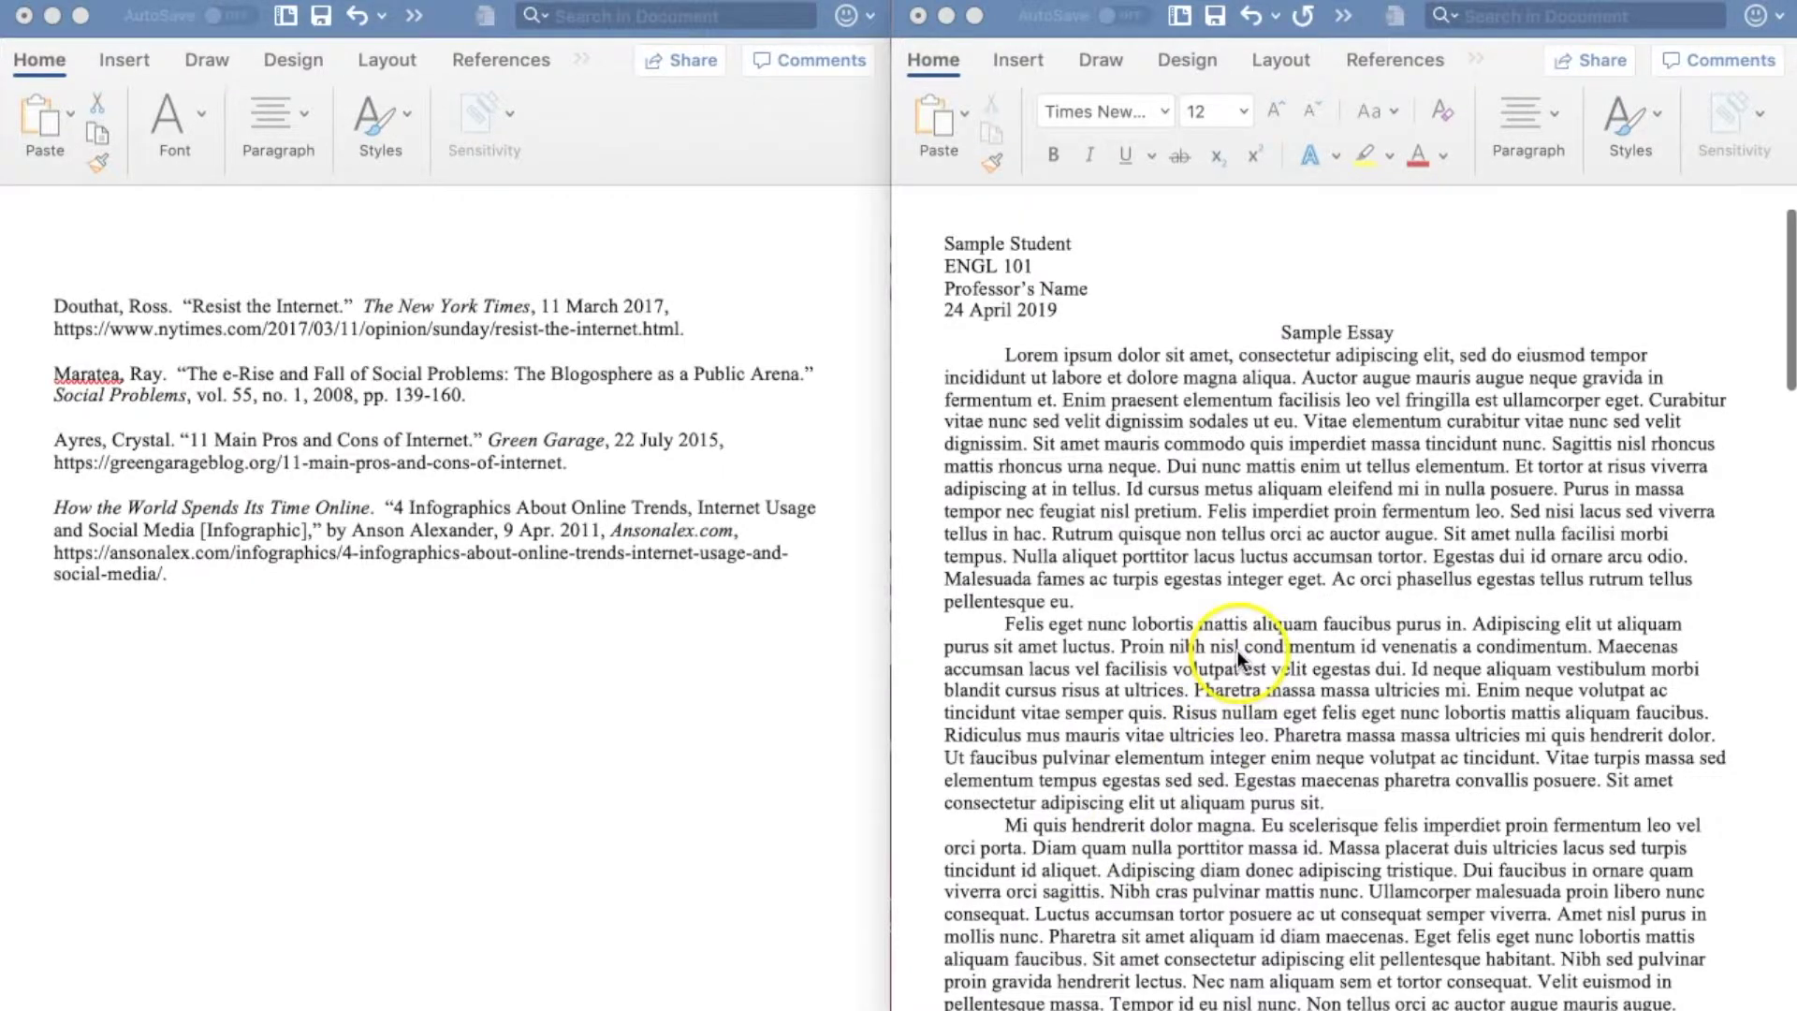
Insert a blank page after the end of the sample essay's last paragraph
scroll(1237, 650, down, 5)
scroll(1237, 649, down, 5)
scroll(1237, 649, up, 5)
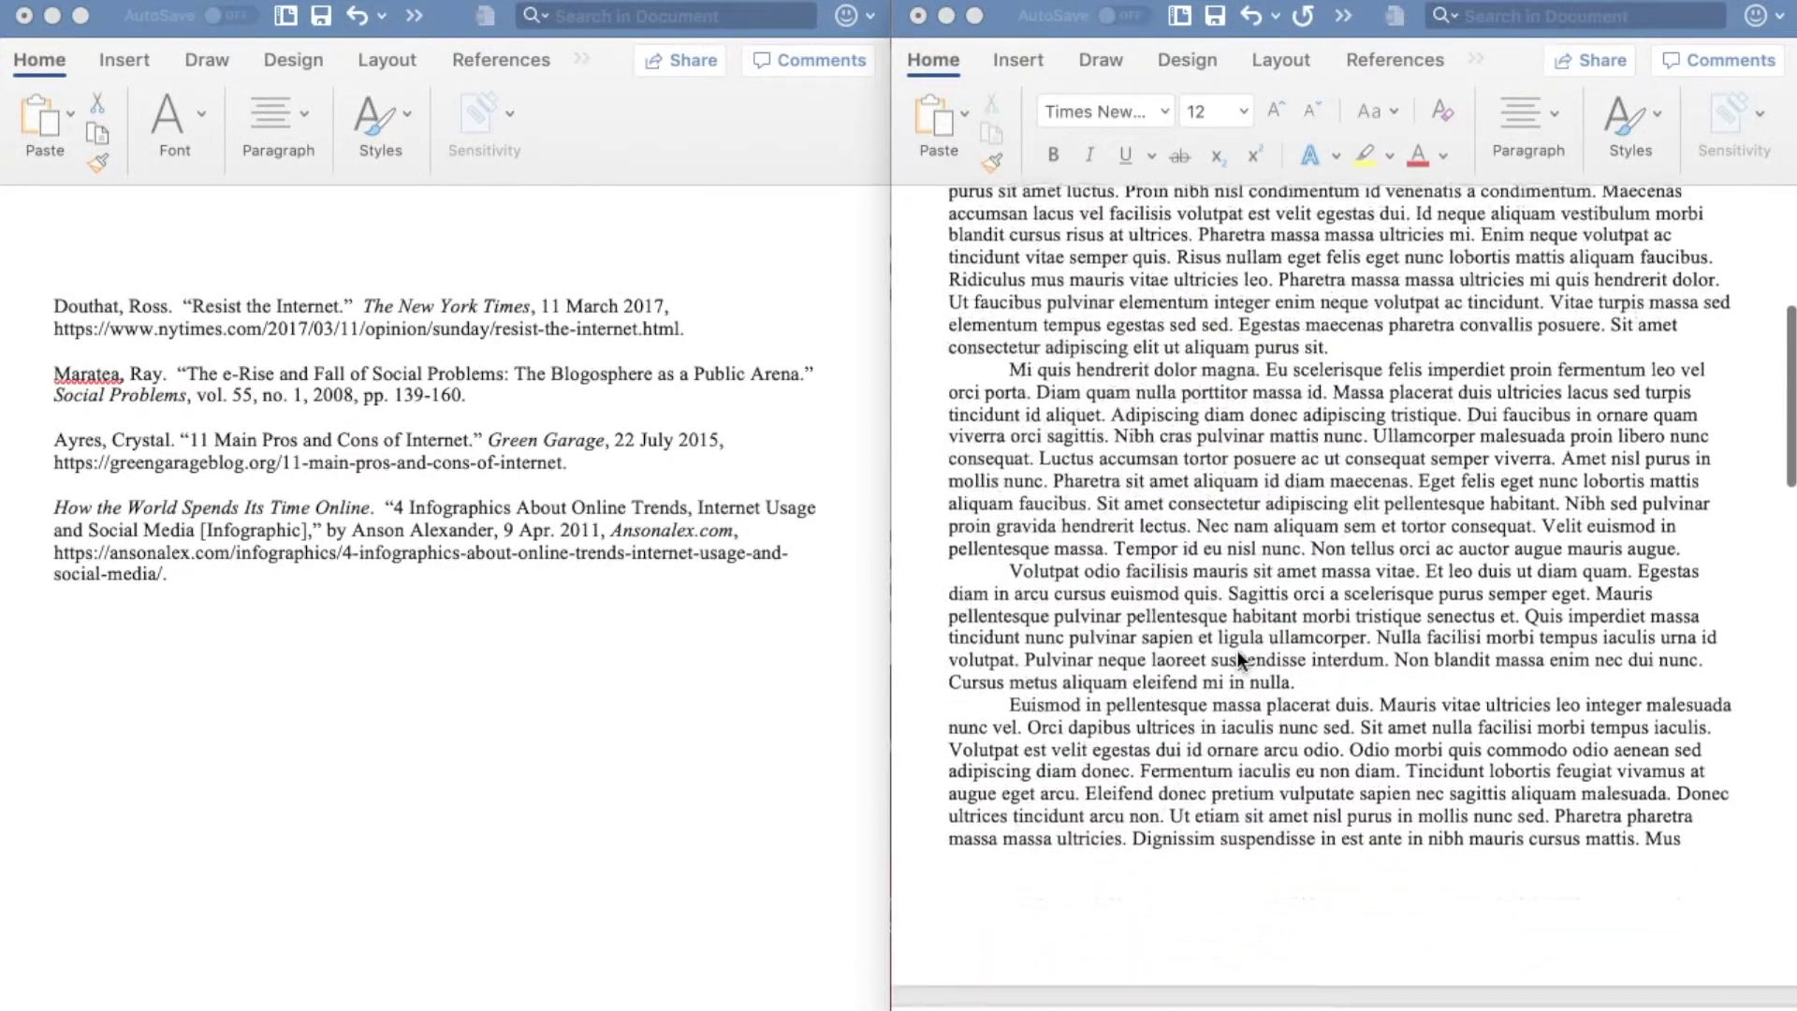
click(823, 577)
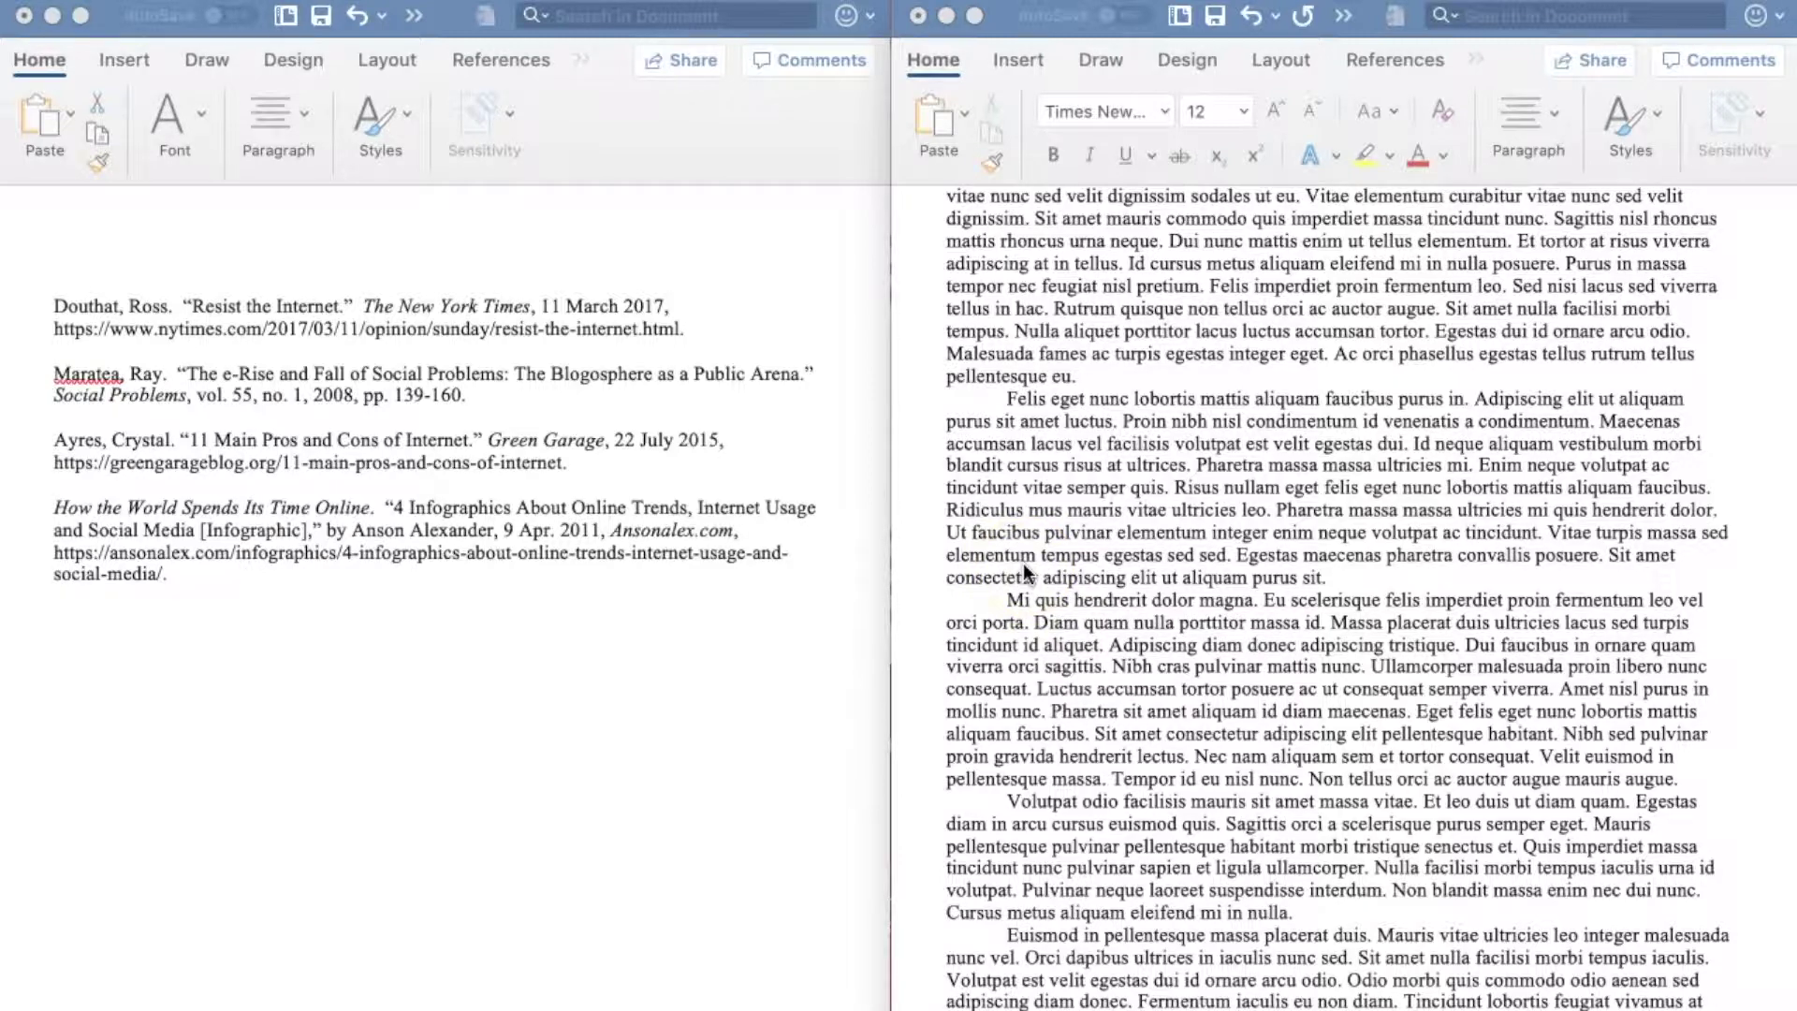
scroll(1024, 568, down, 10)
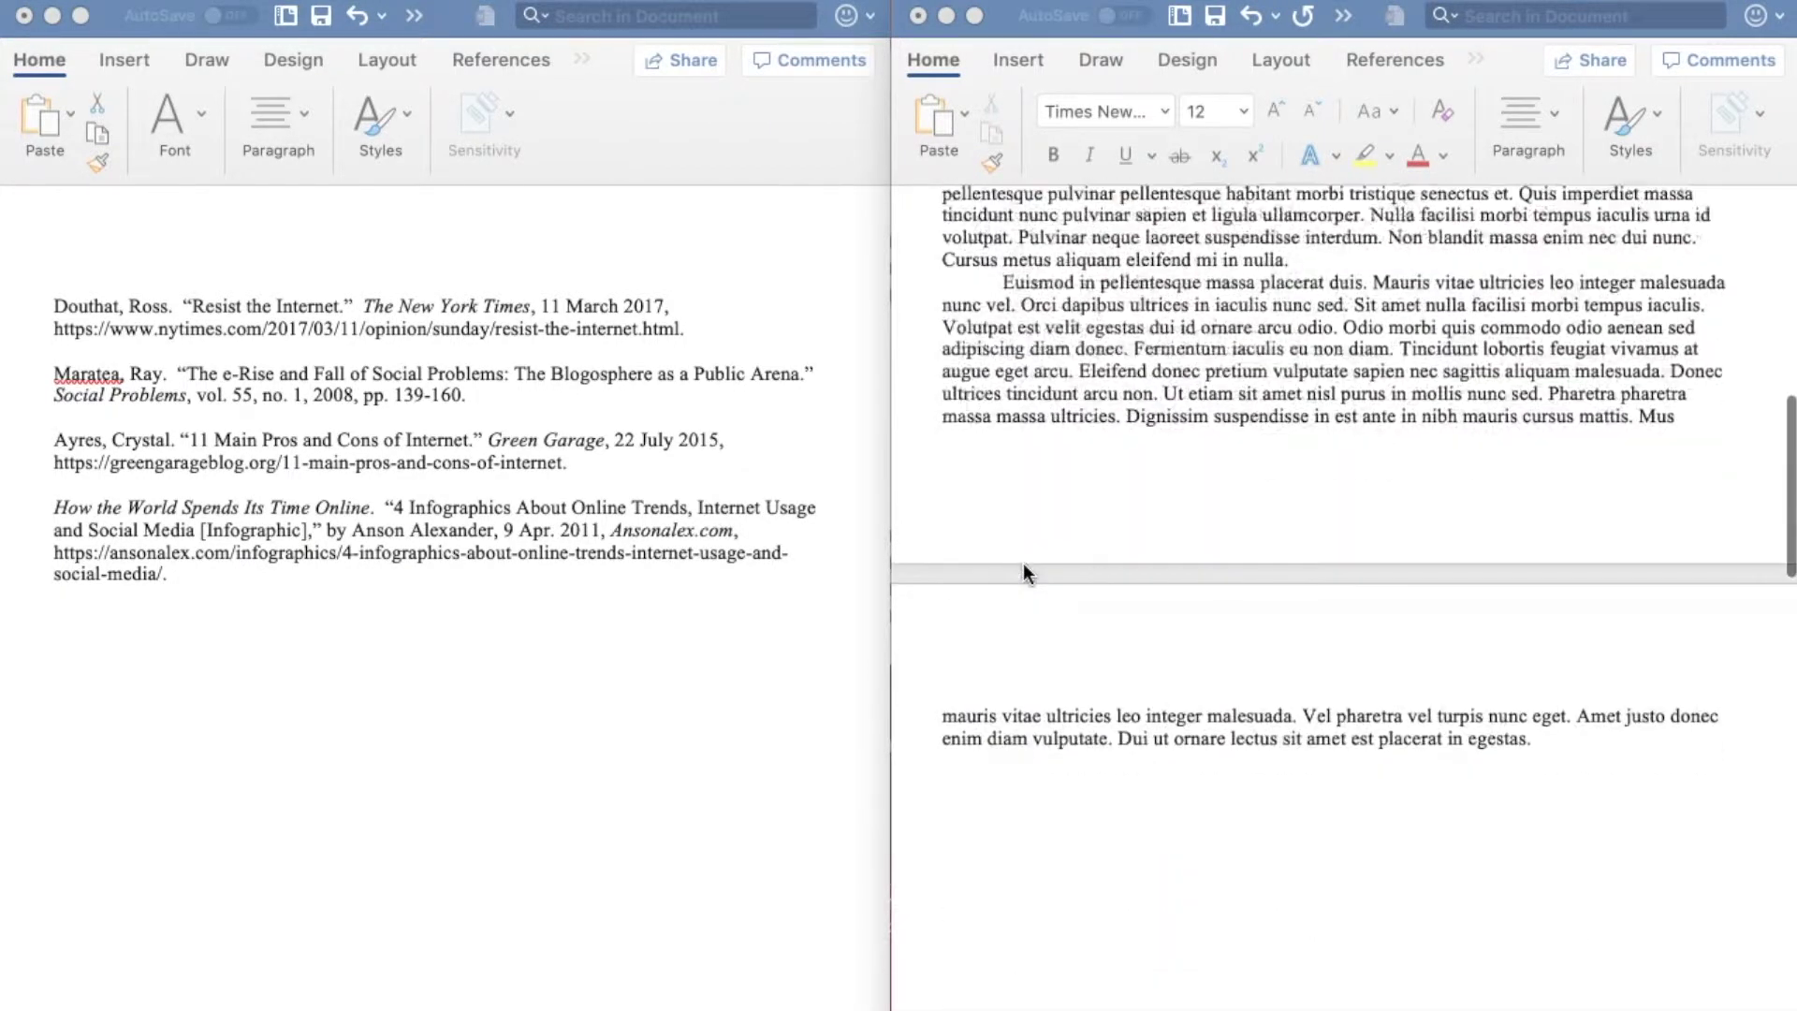
click(1229, 770)
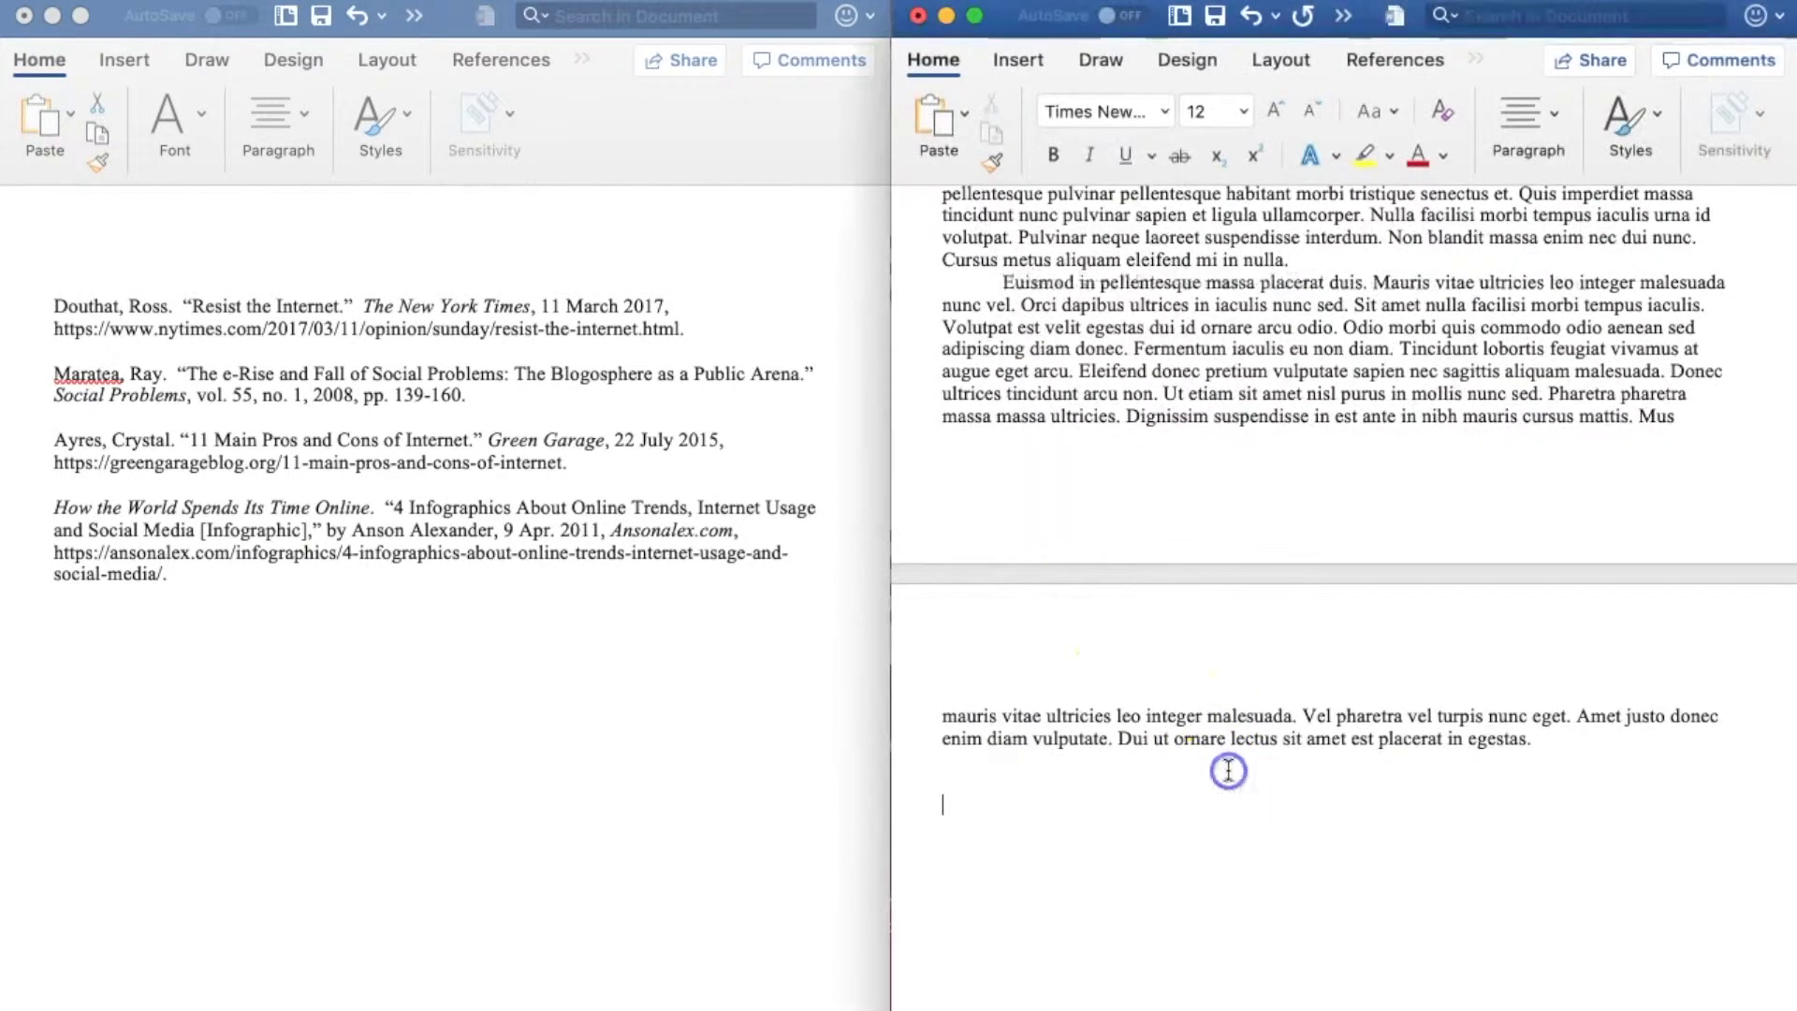
click(1019, 64)
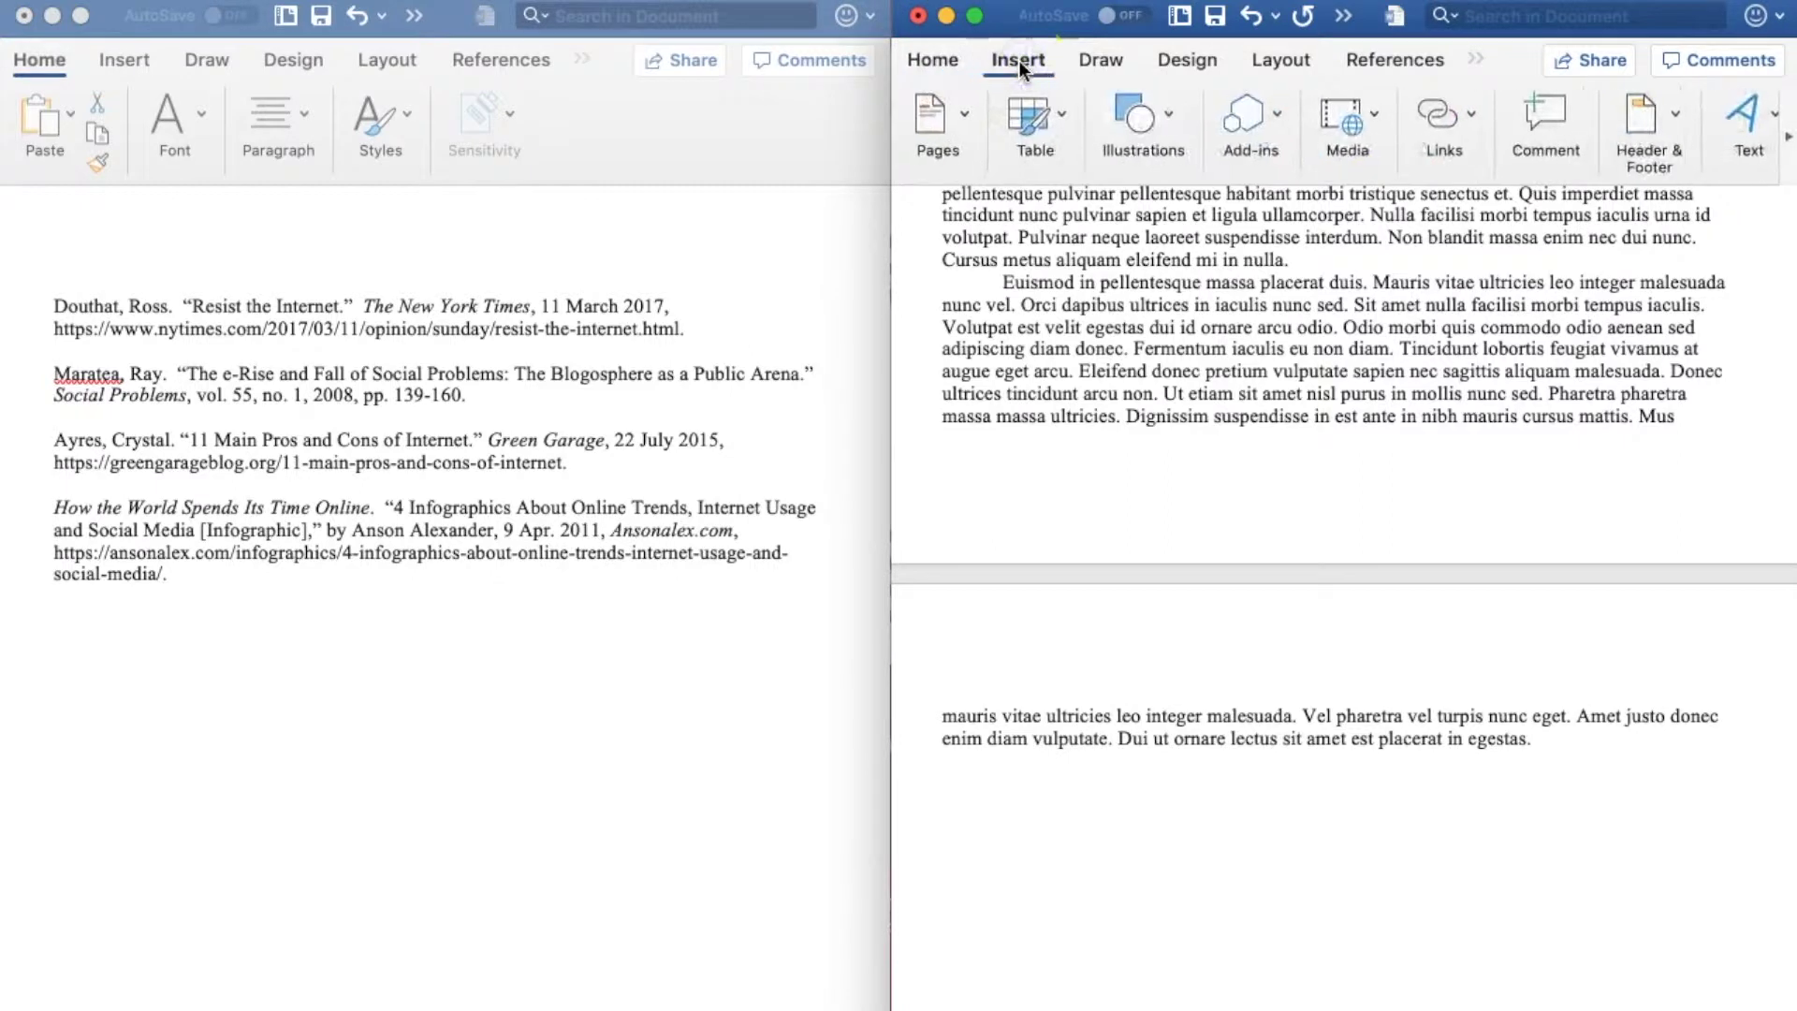
click(962, 116)
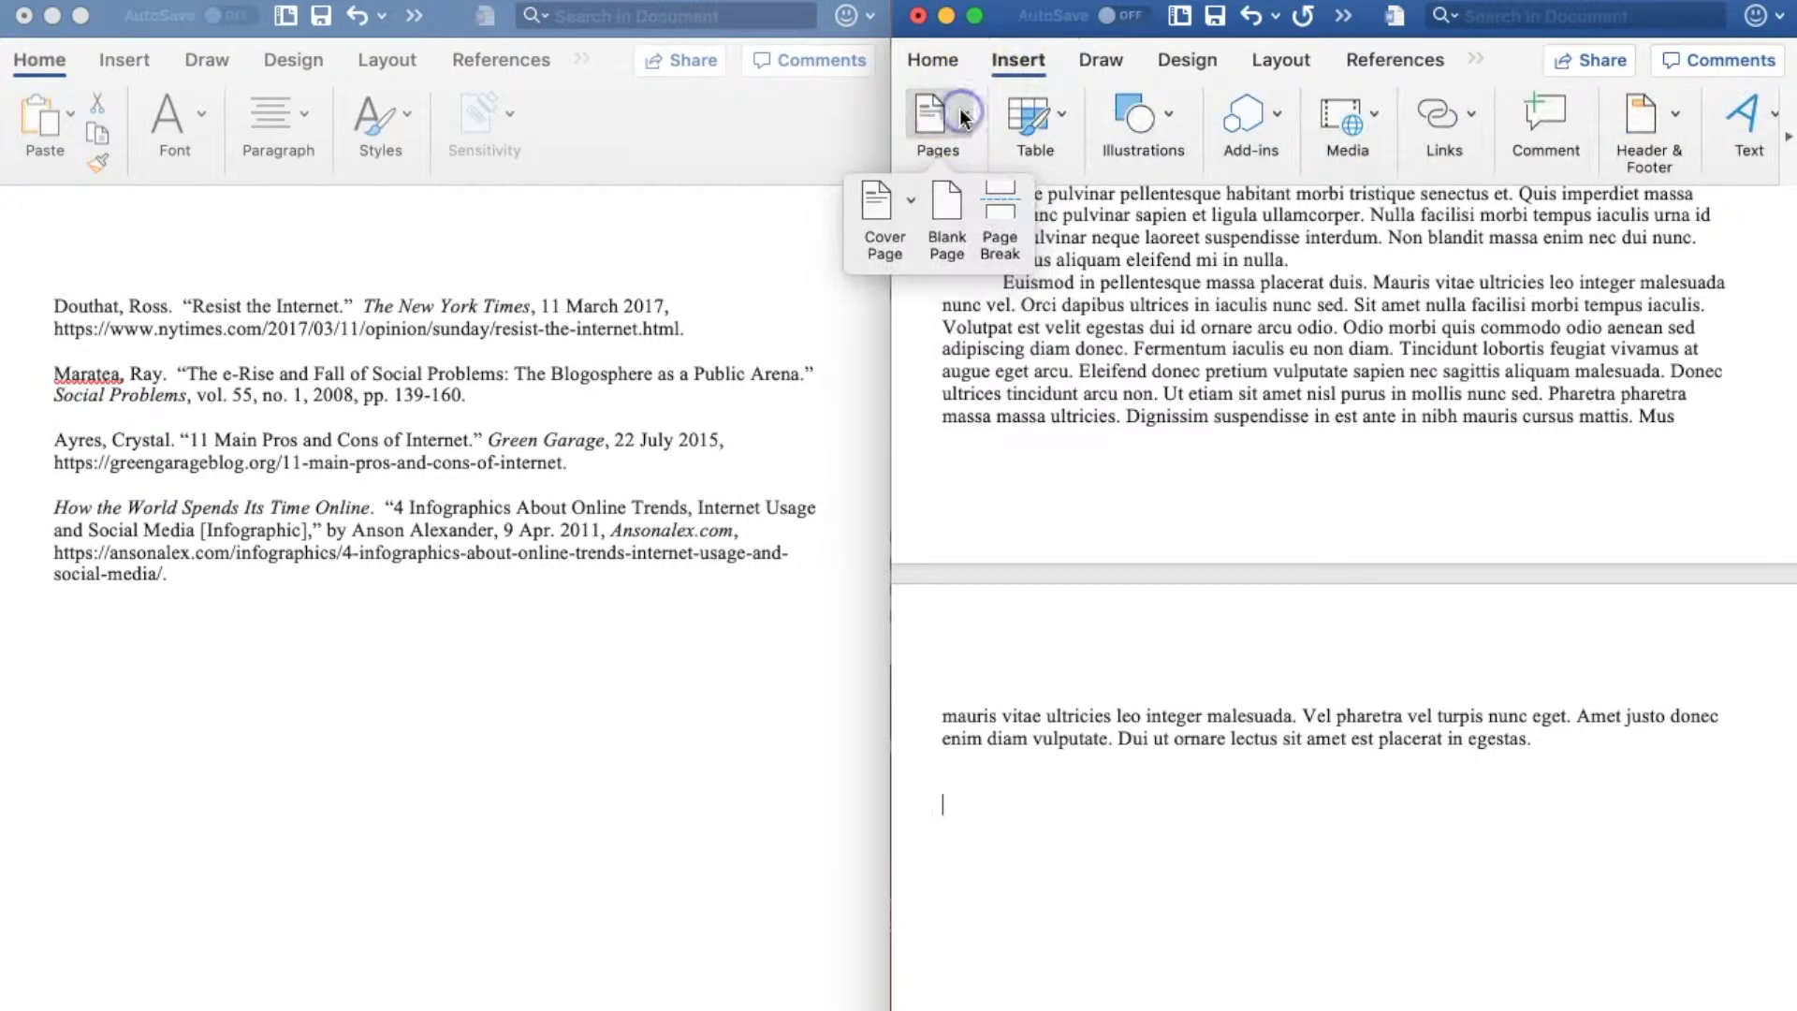
click(953, 192)
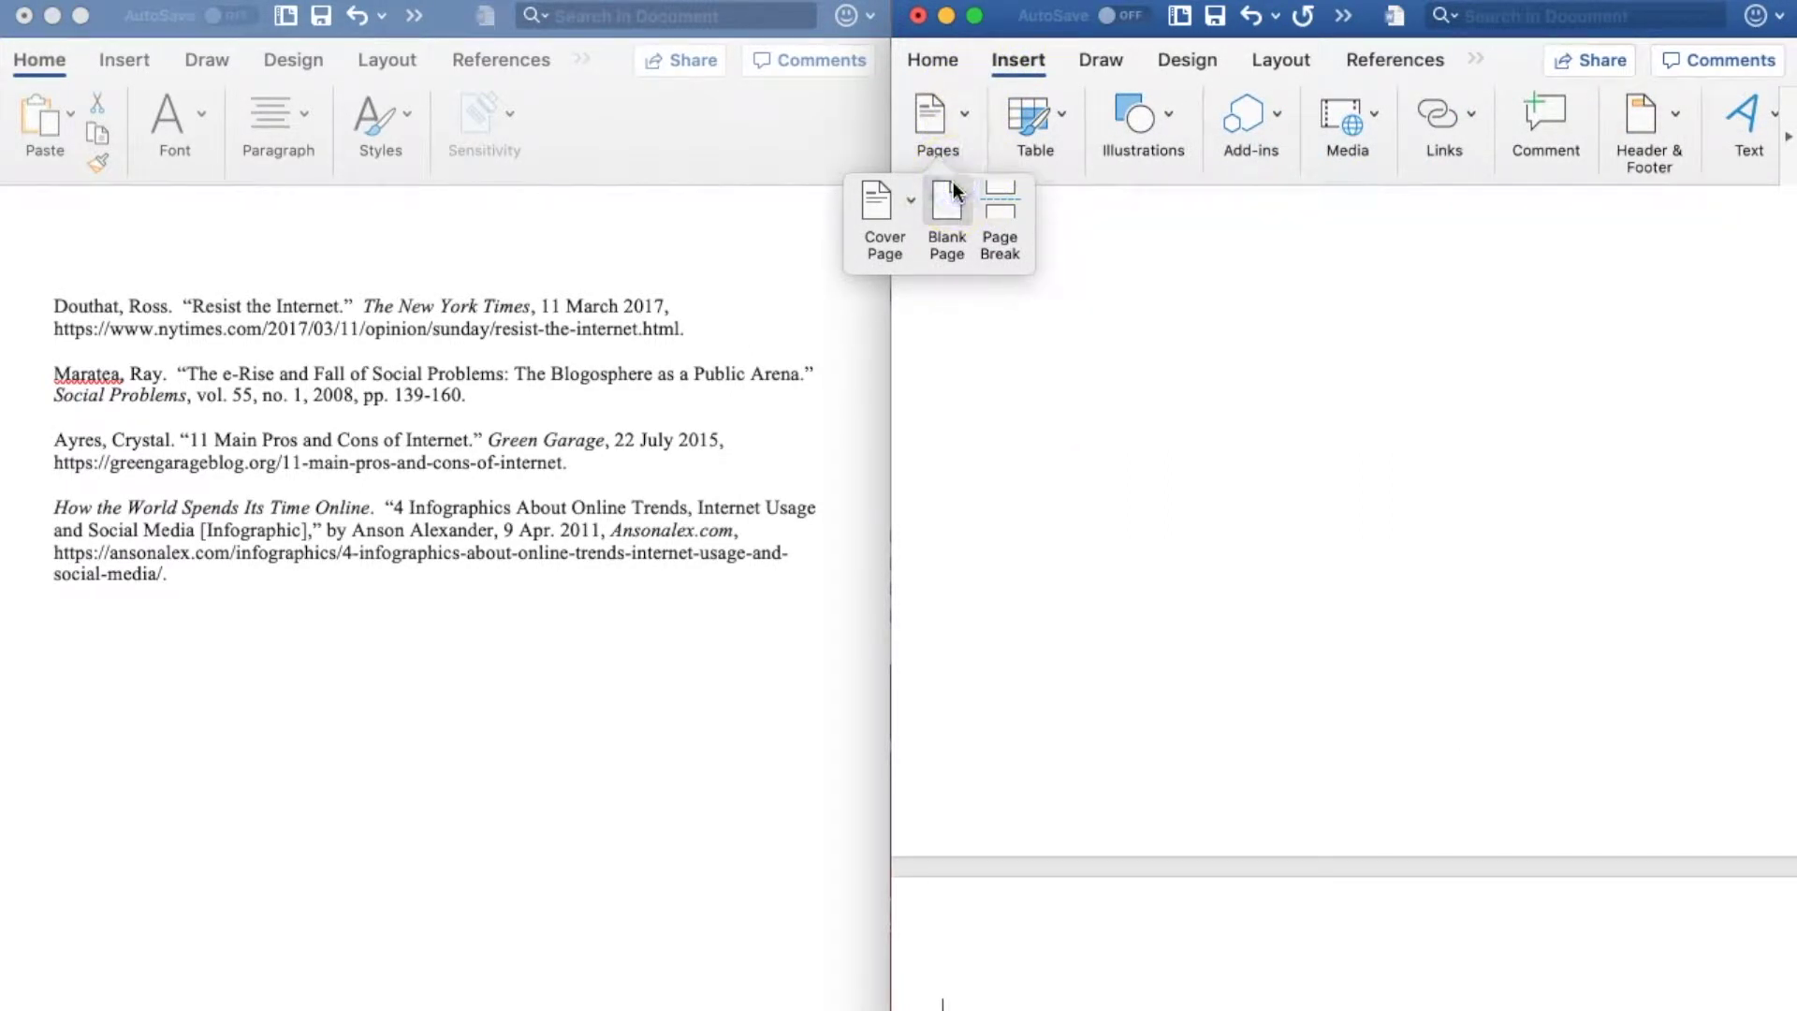
Enter the heading "Works Cited" on the first line of the new last page and start a new line below it
click(1221, 673)
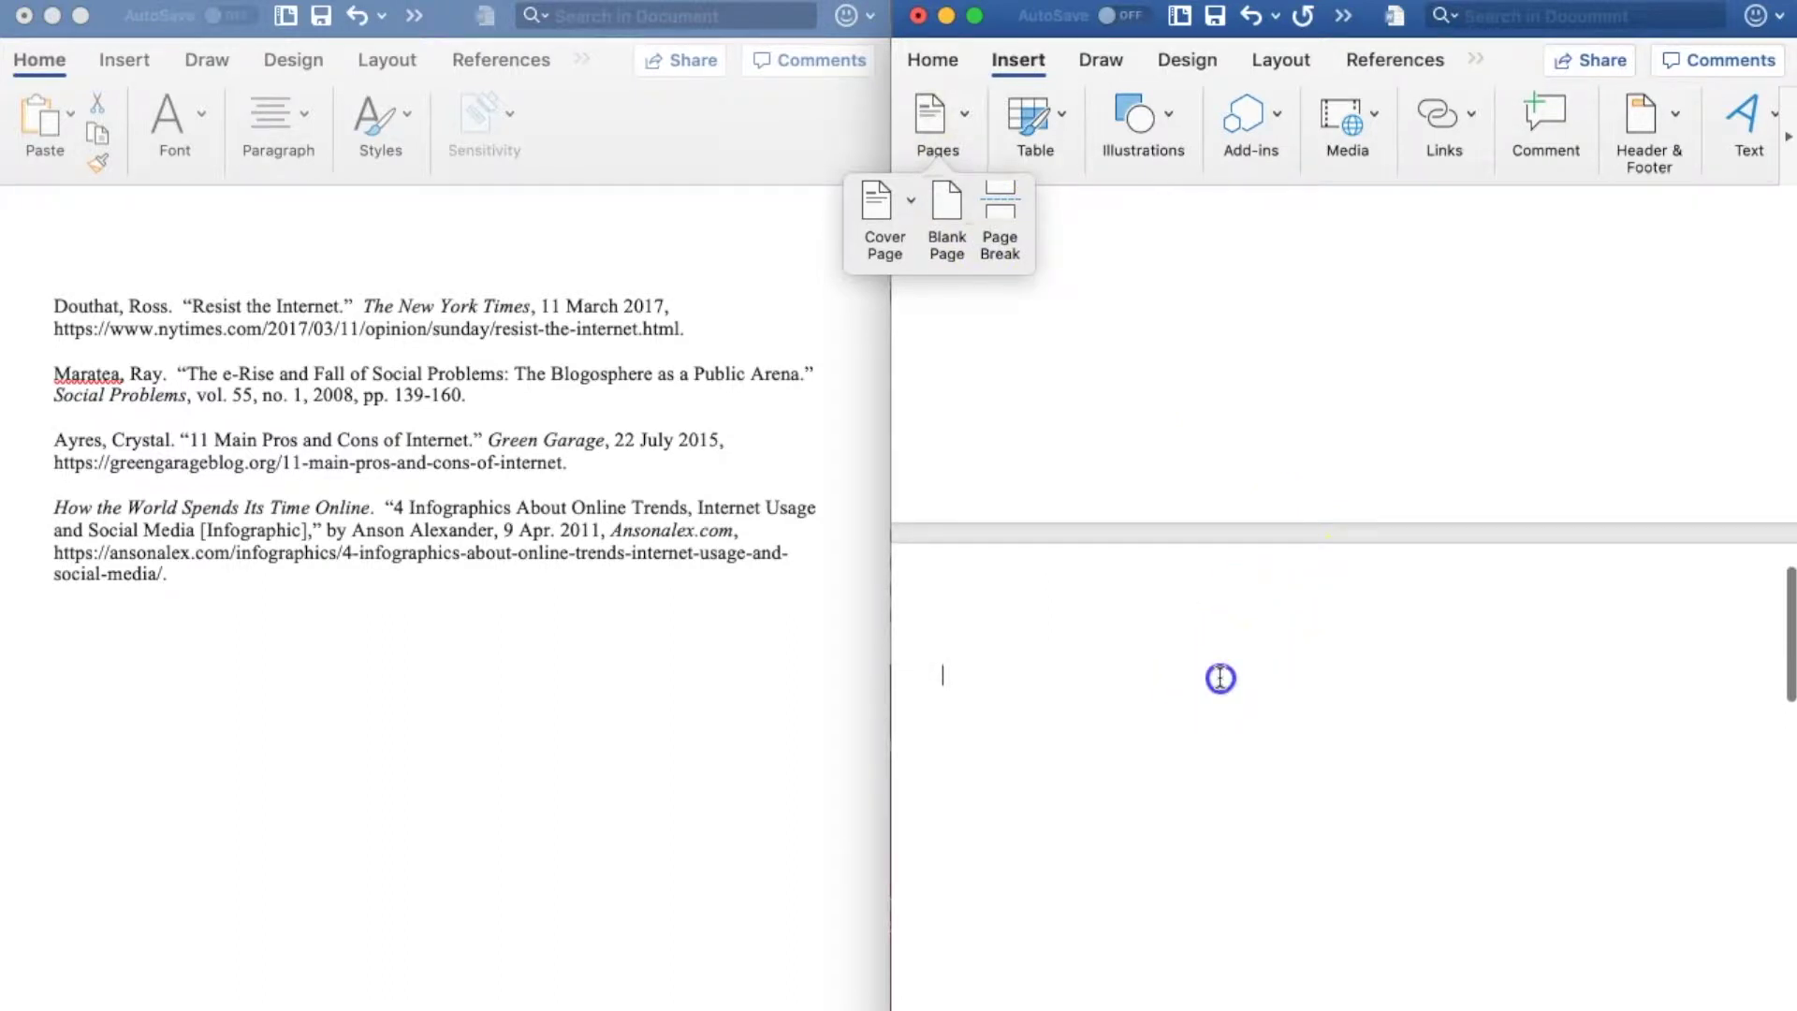
click(1067, 674)
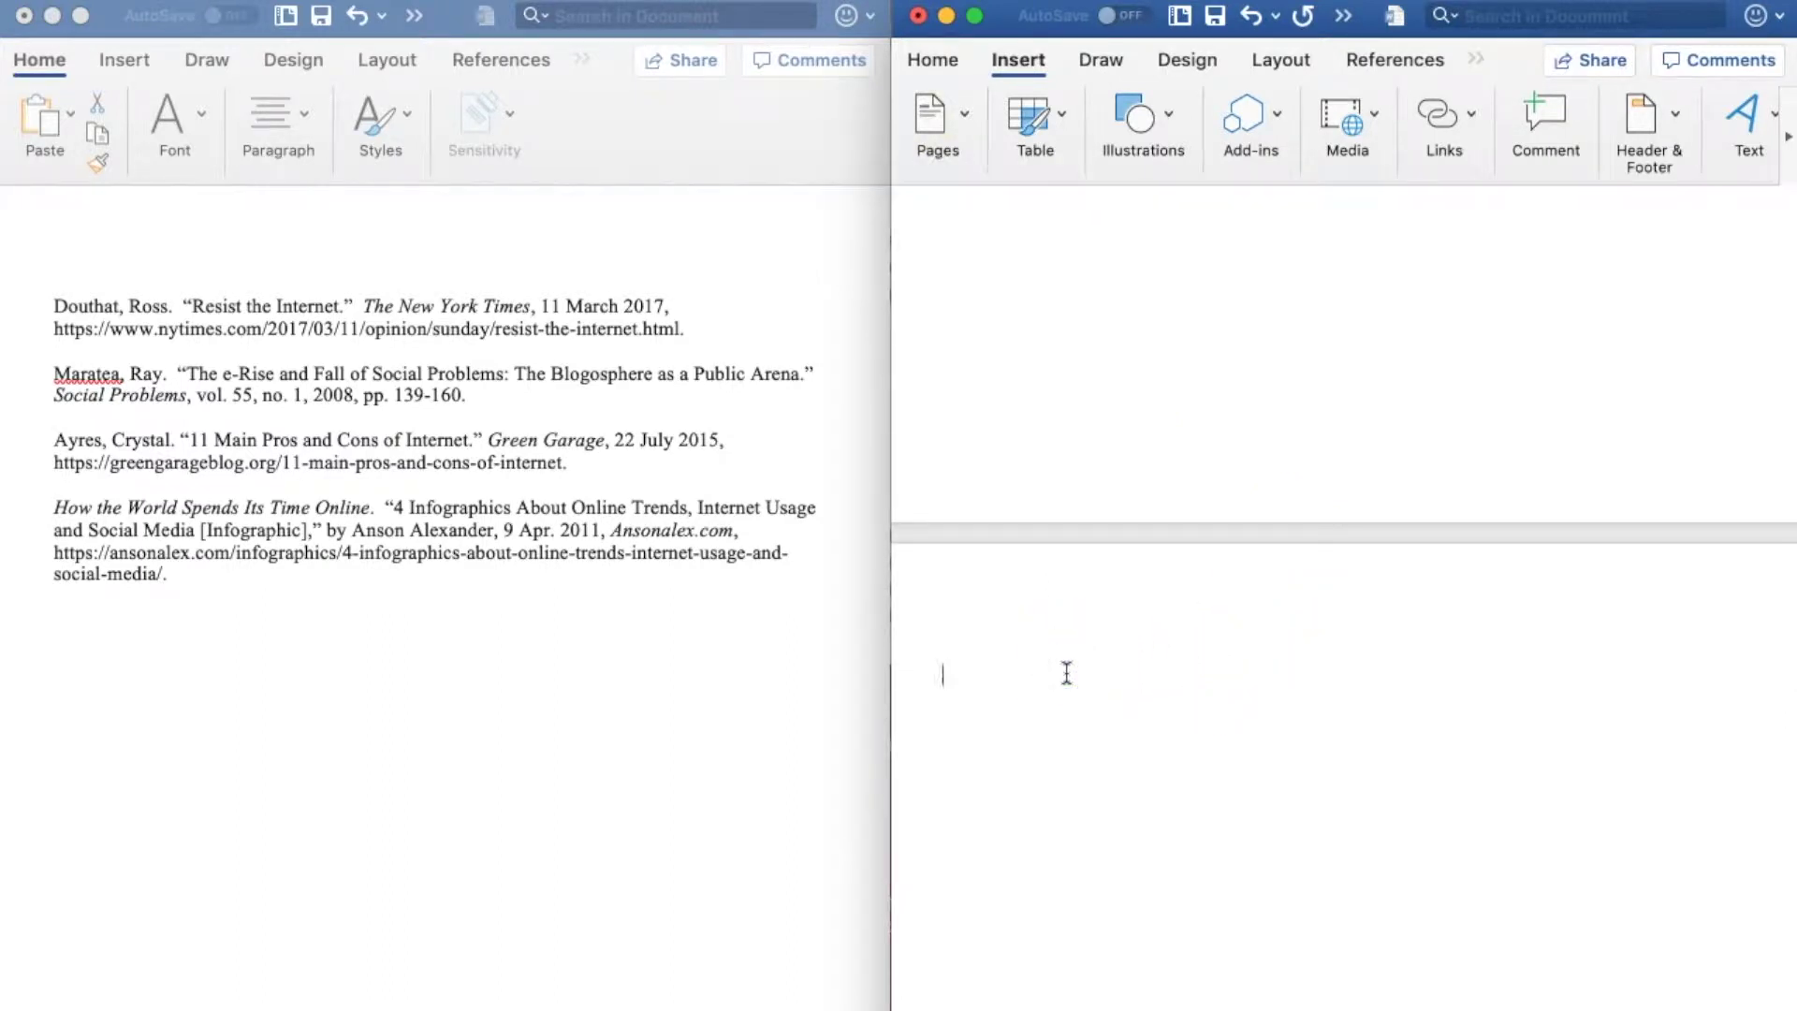
text(Works)
key(Return)
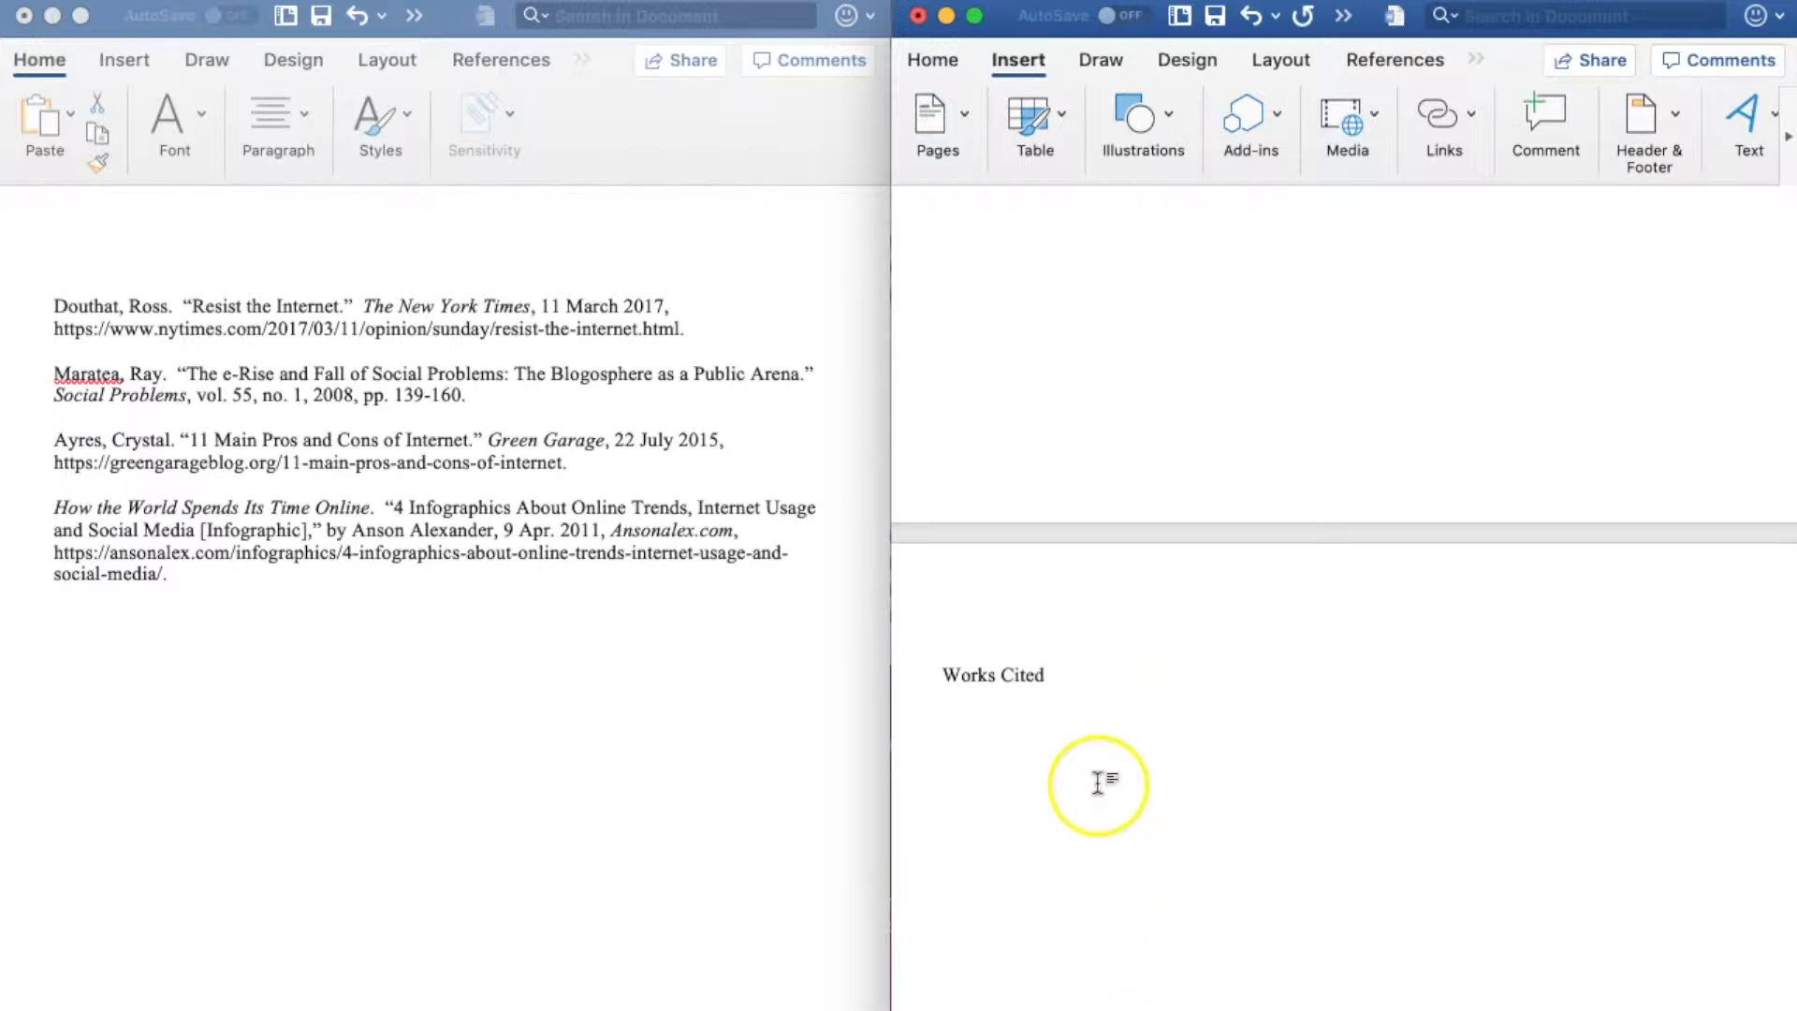
Center the "Works Cited" heading and place the cursor on the line below it
scroll(1097, 782, up, 1)
scroll(1097, 782, left, 1)
click(1081, 698)
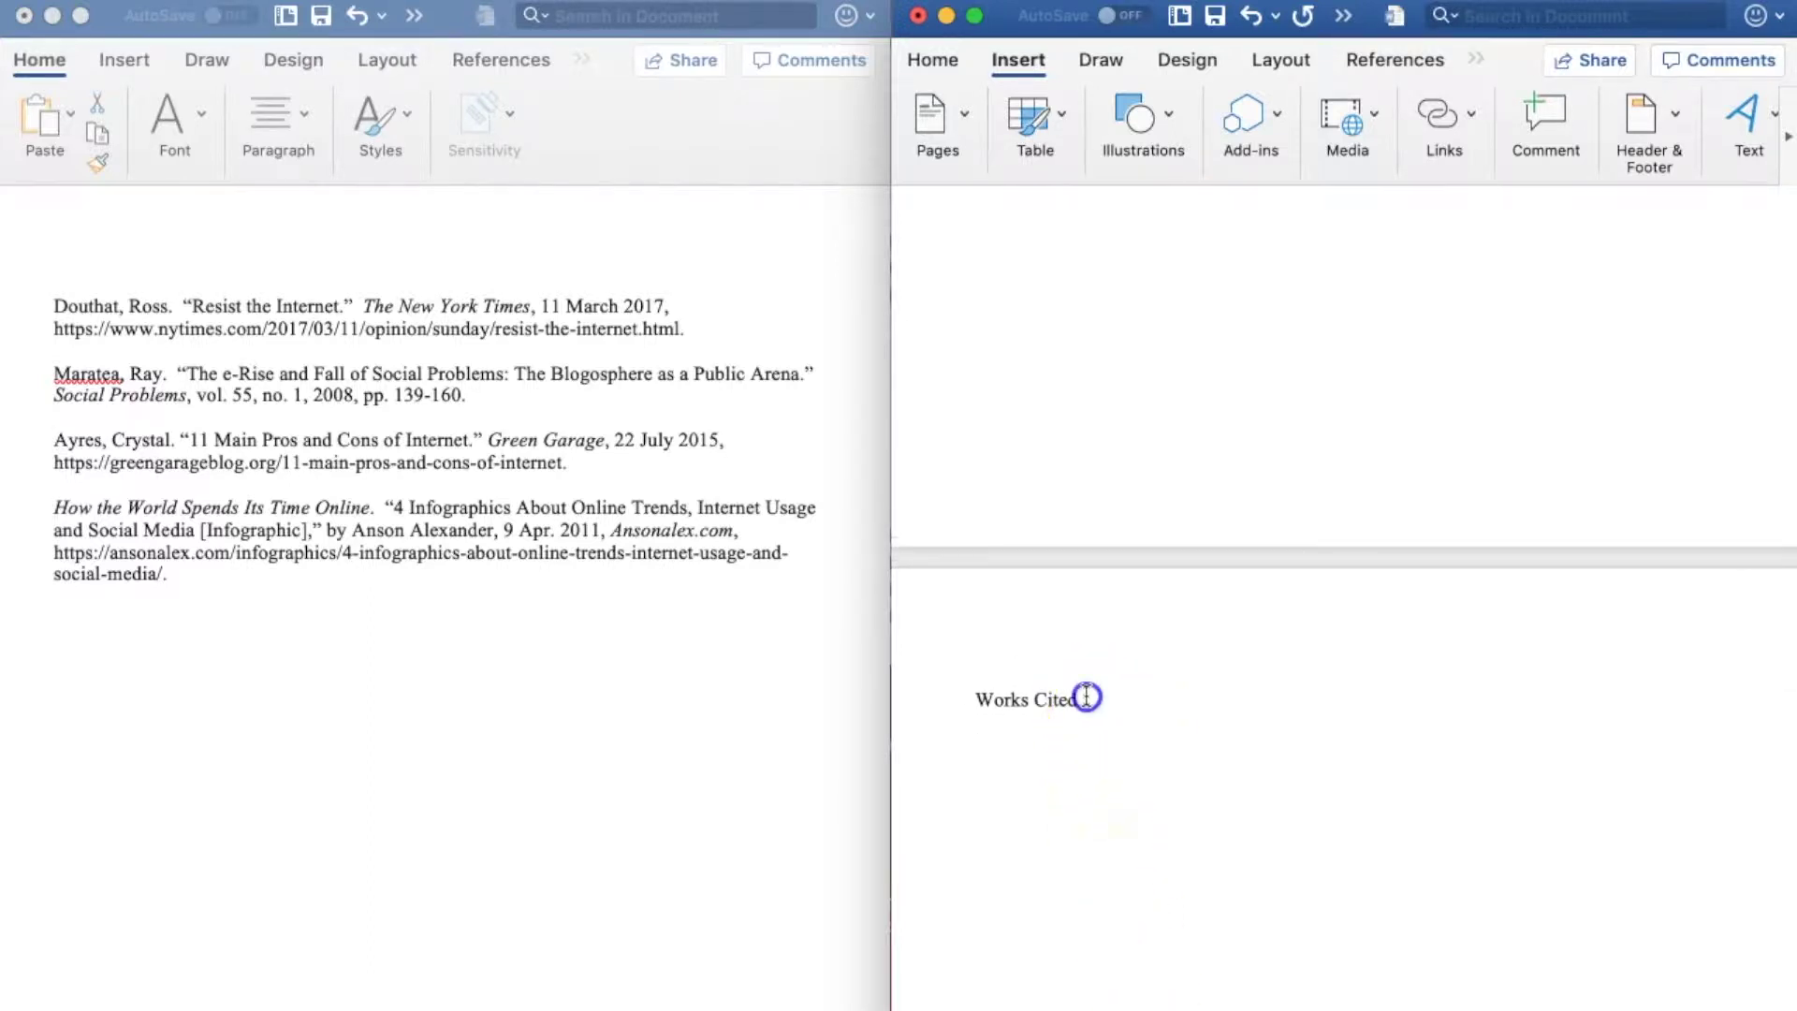
drag(1078, 693, 1001, 697)
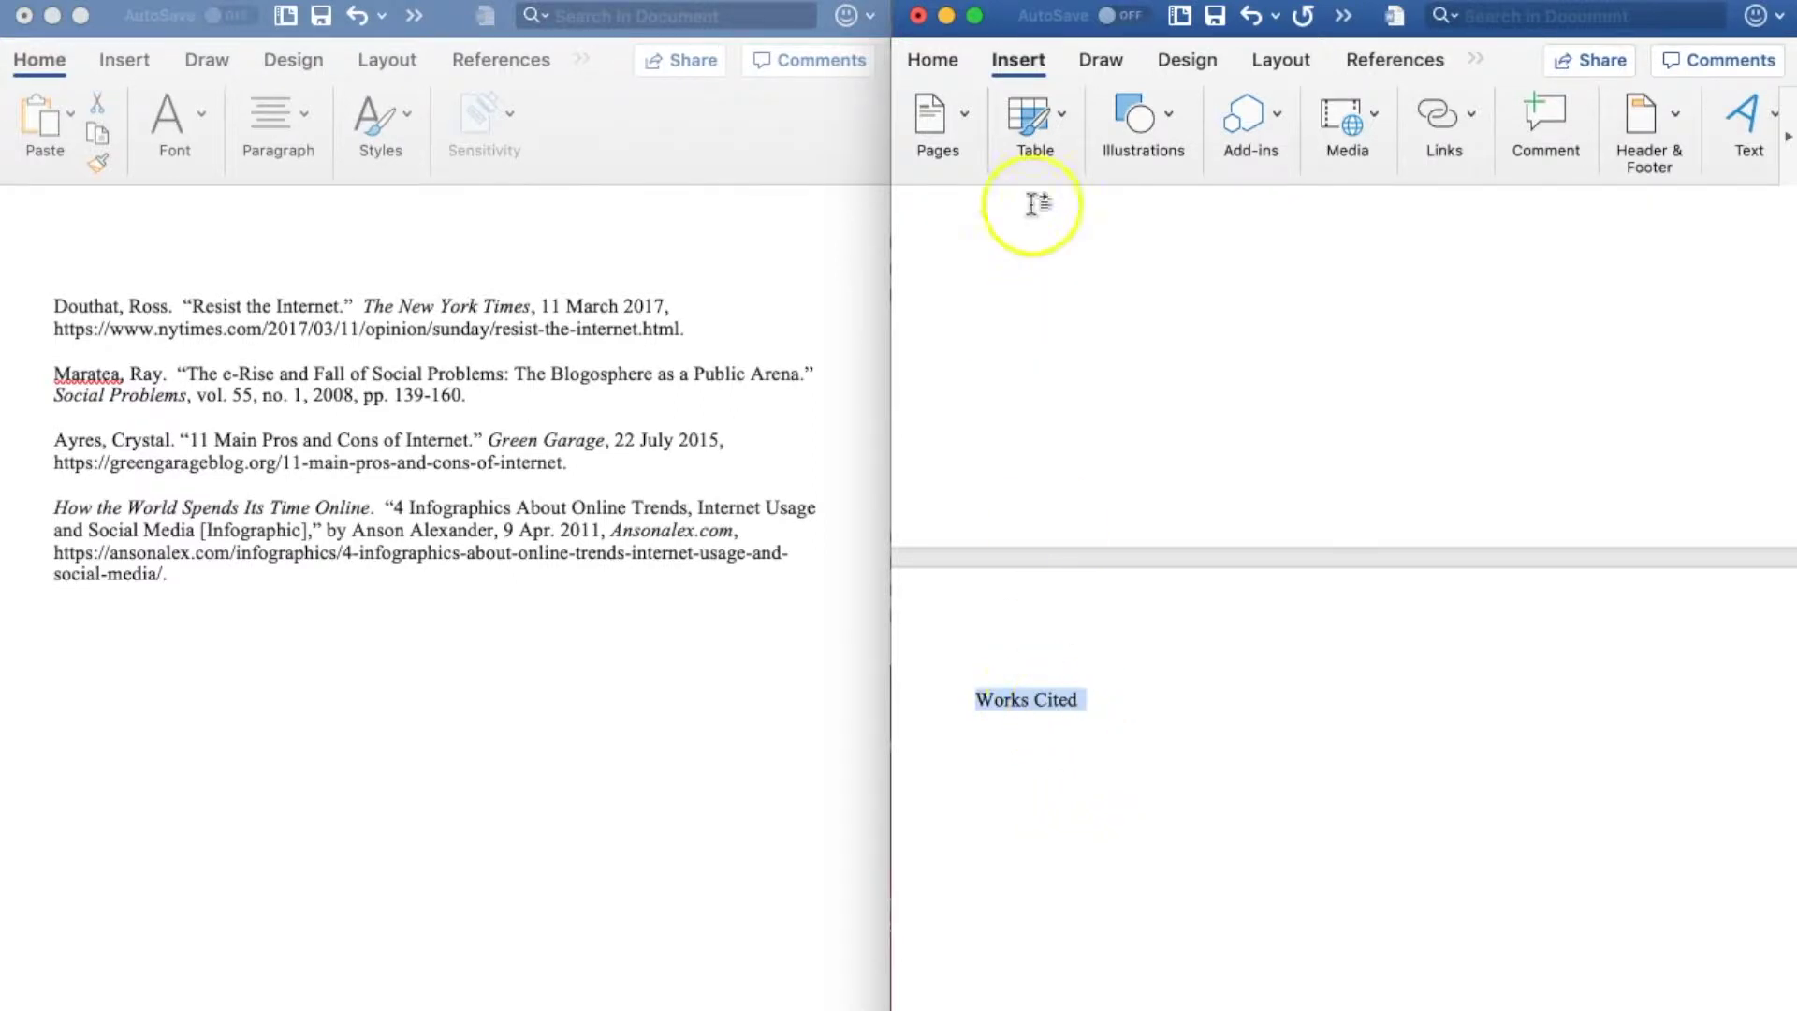
click(933, 60)
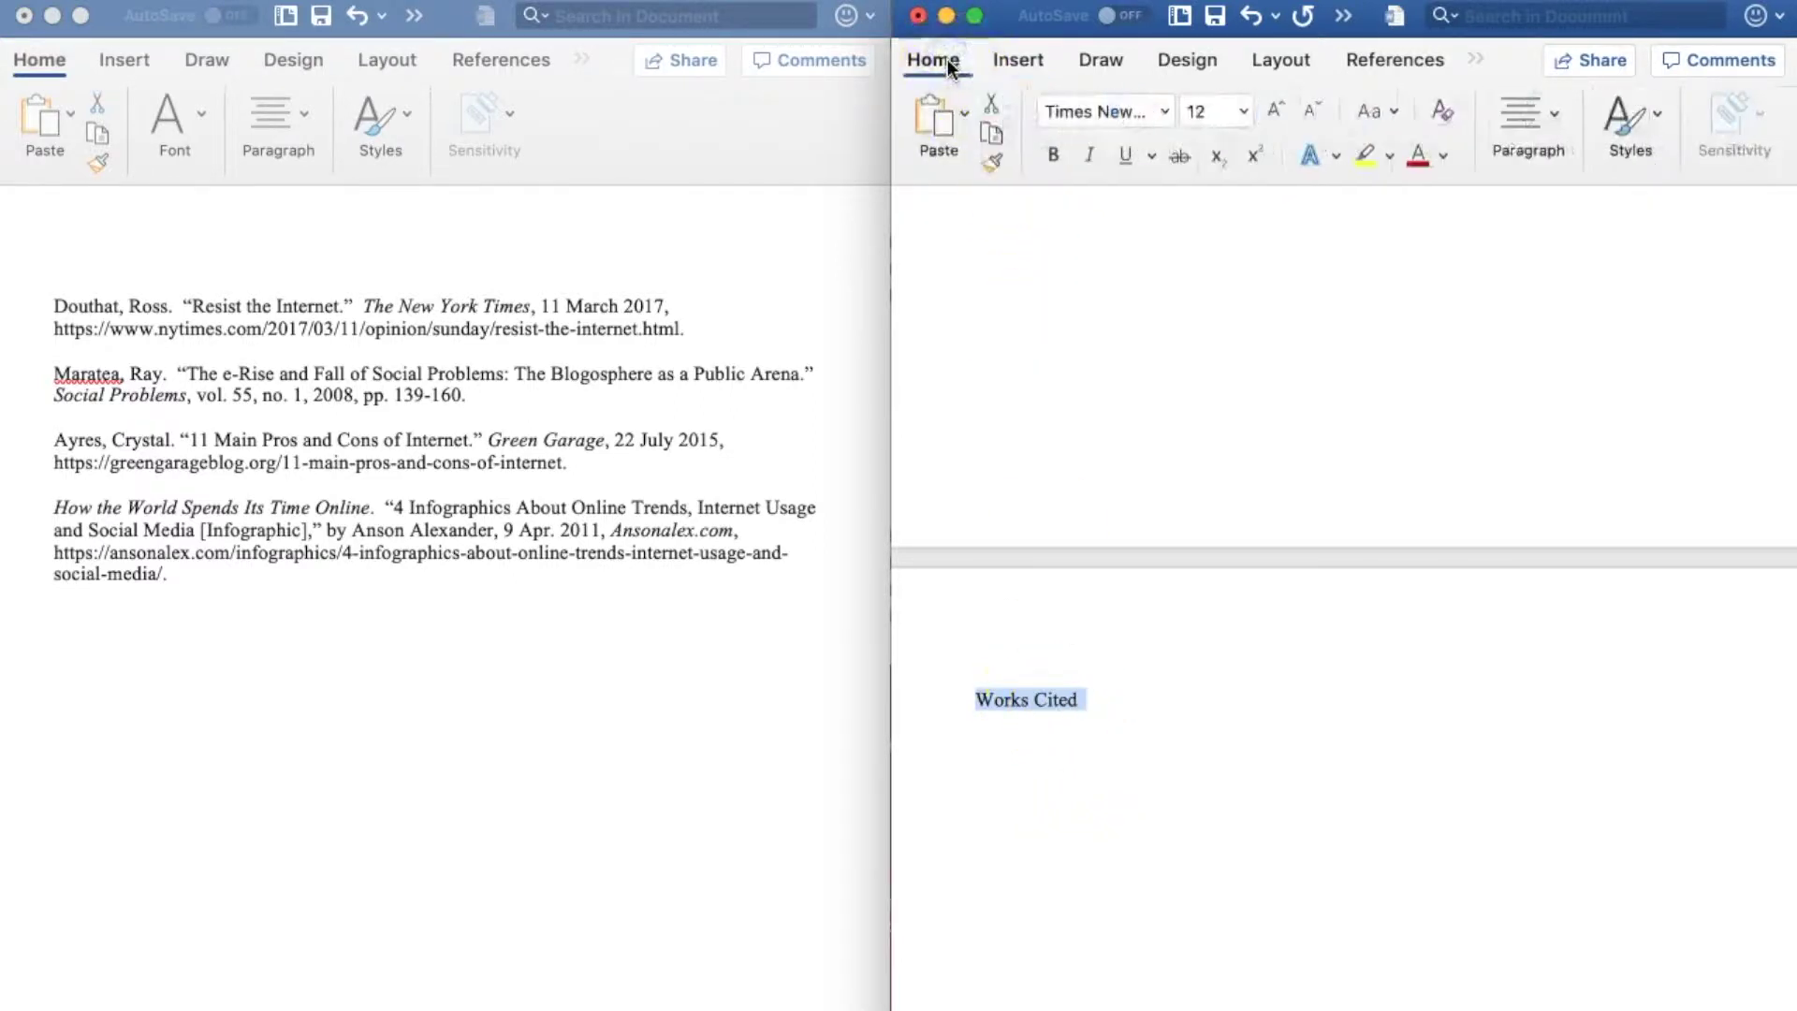
click(1490, 122)
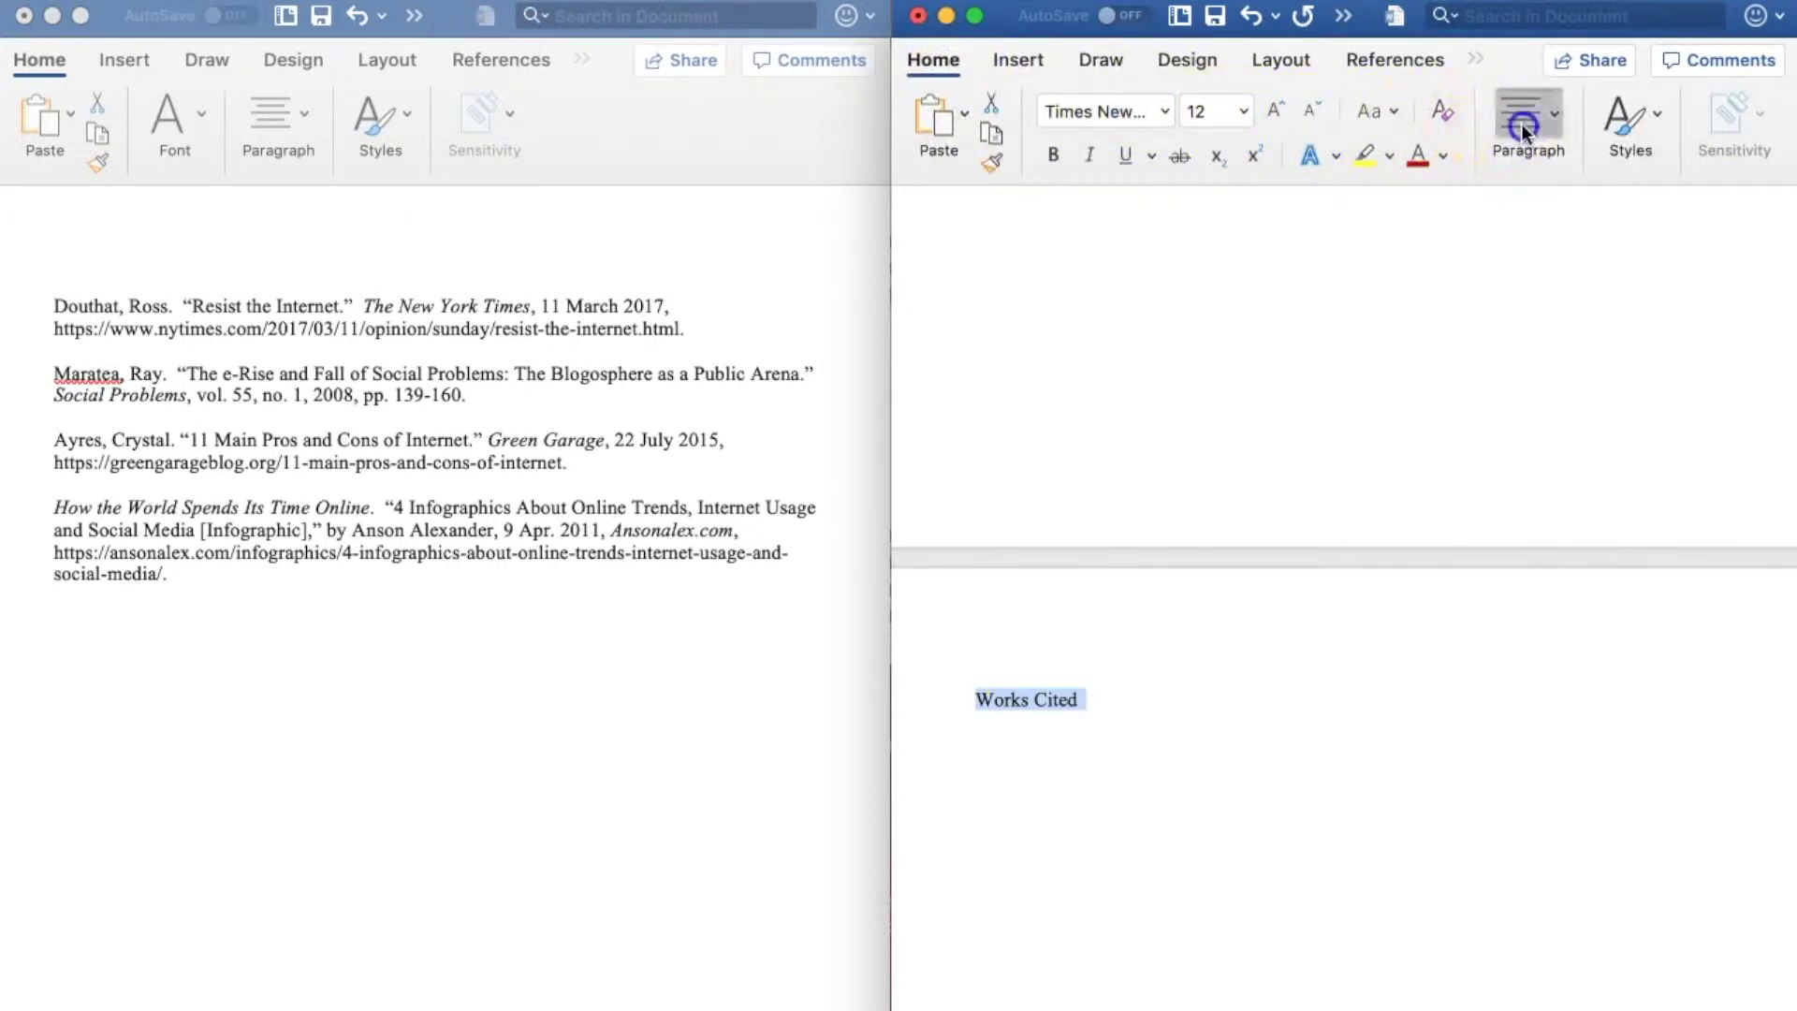
click(1522, 126)
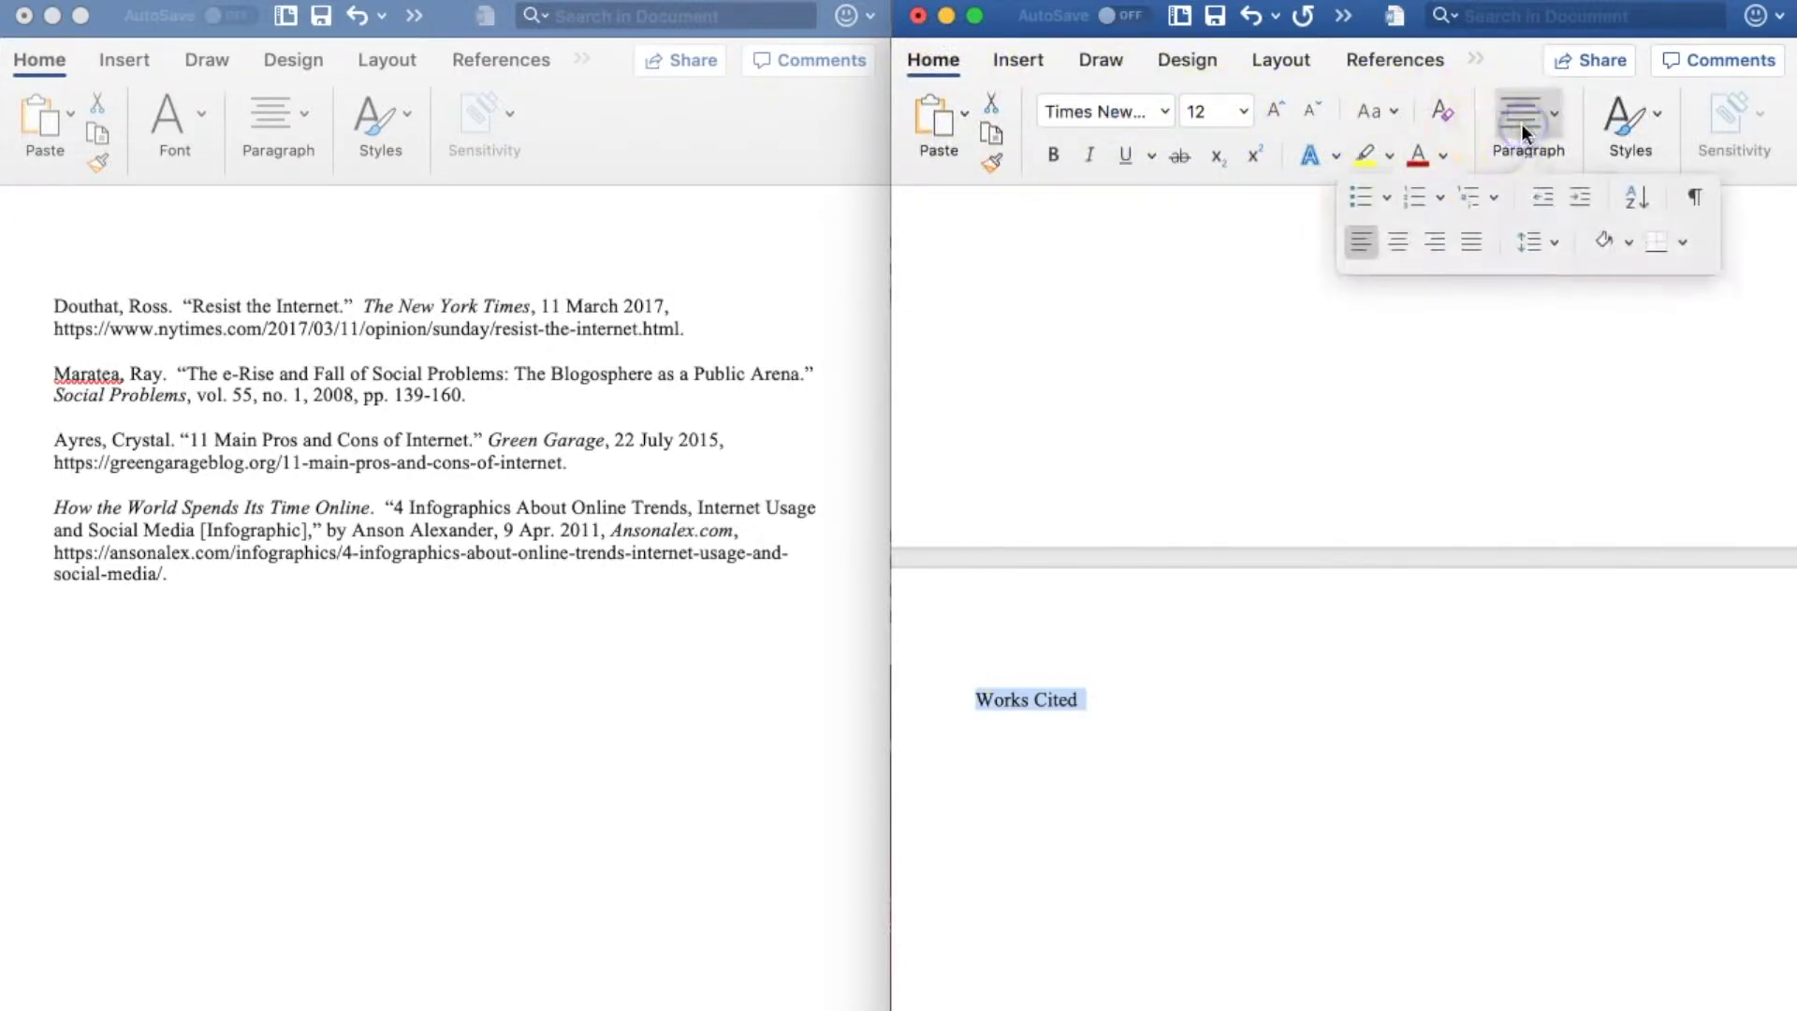
click(1398, 249)
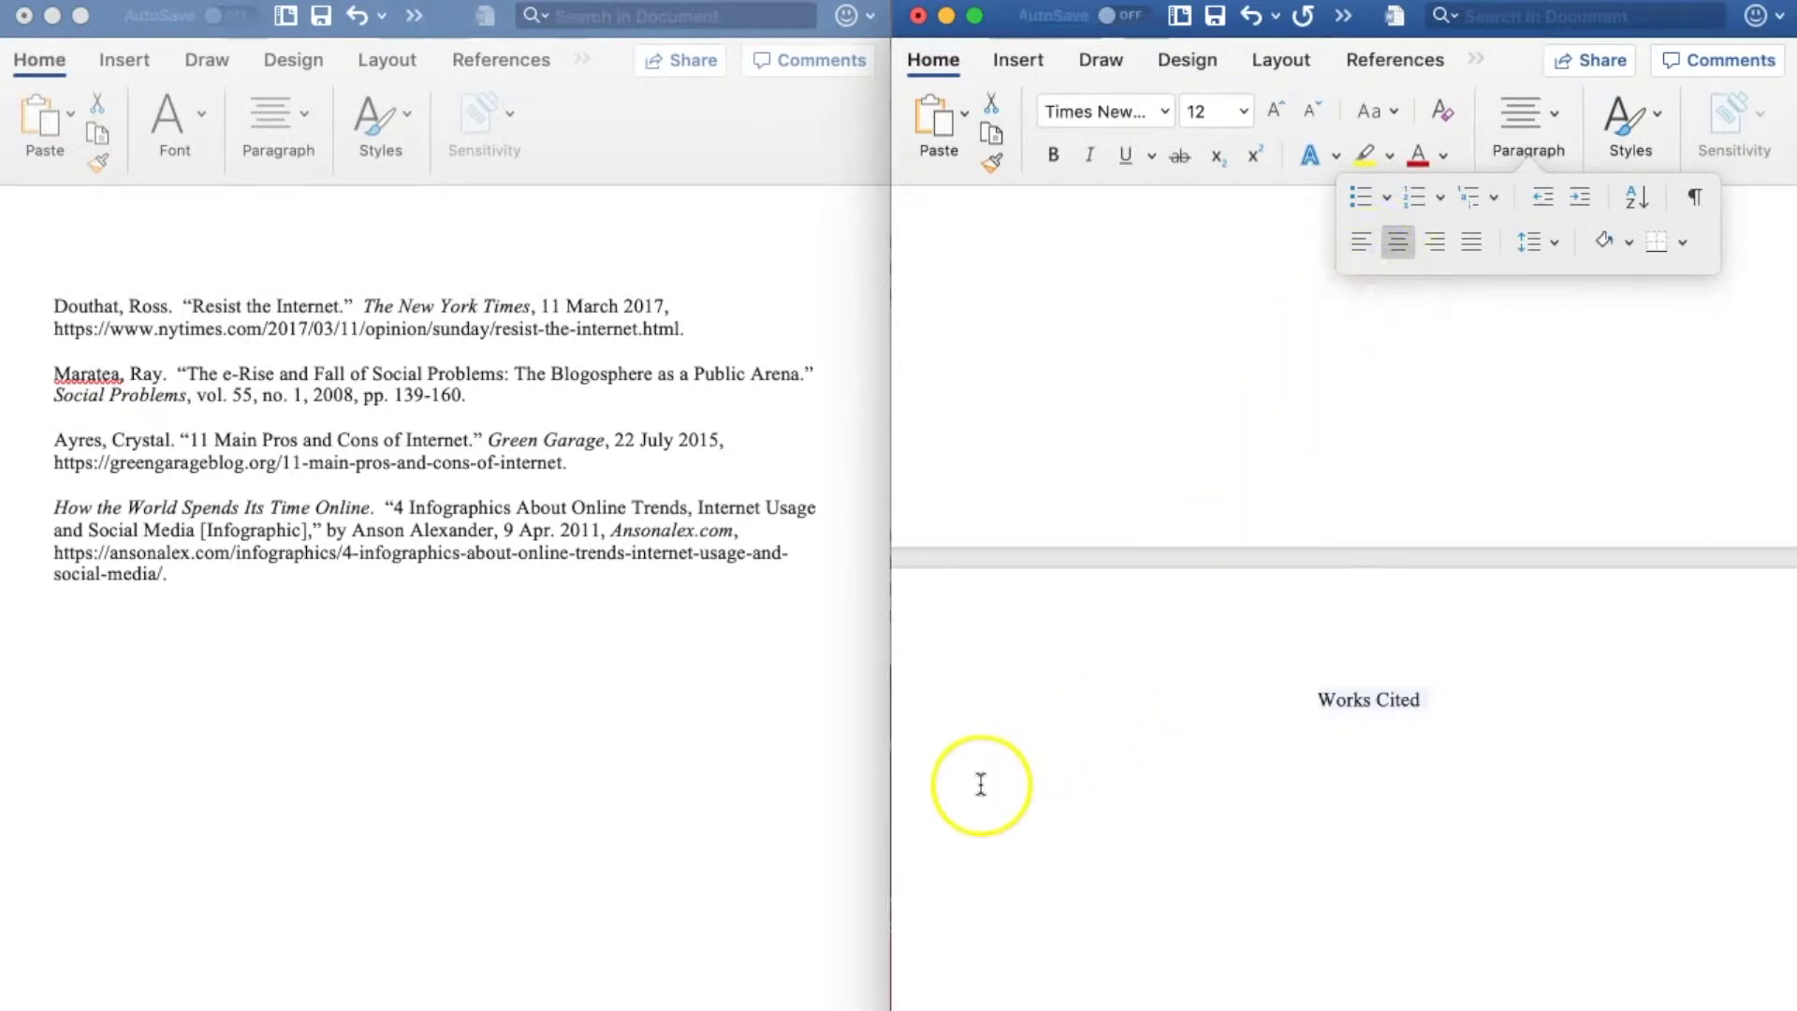
click(982, 833)
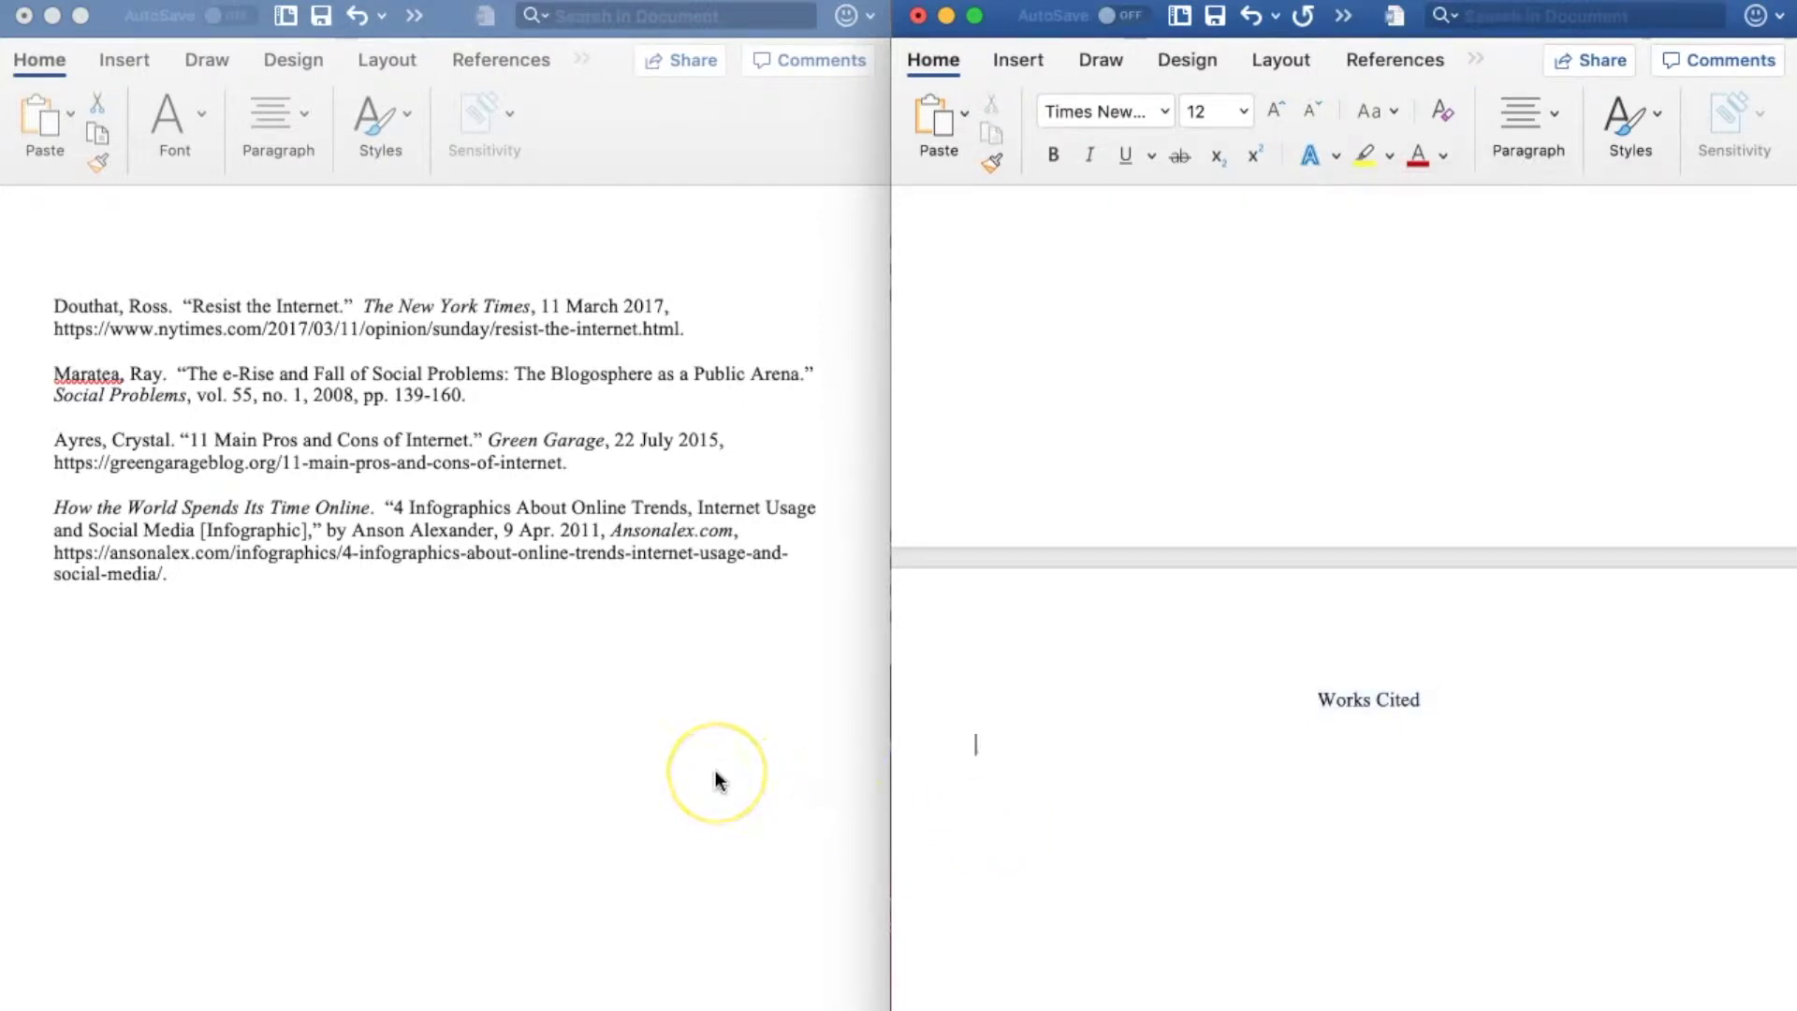
Copy the "11 Main Pros and Cons of Internet" citation from the source list and paste it below the Works Cited heading
scroll(990, 774, down, 3)
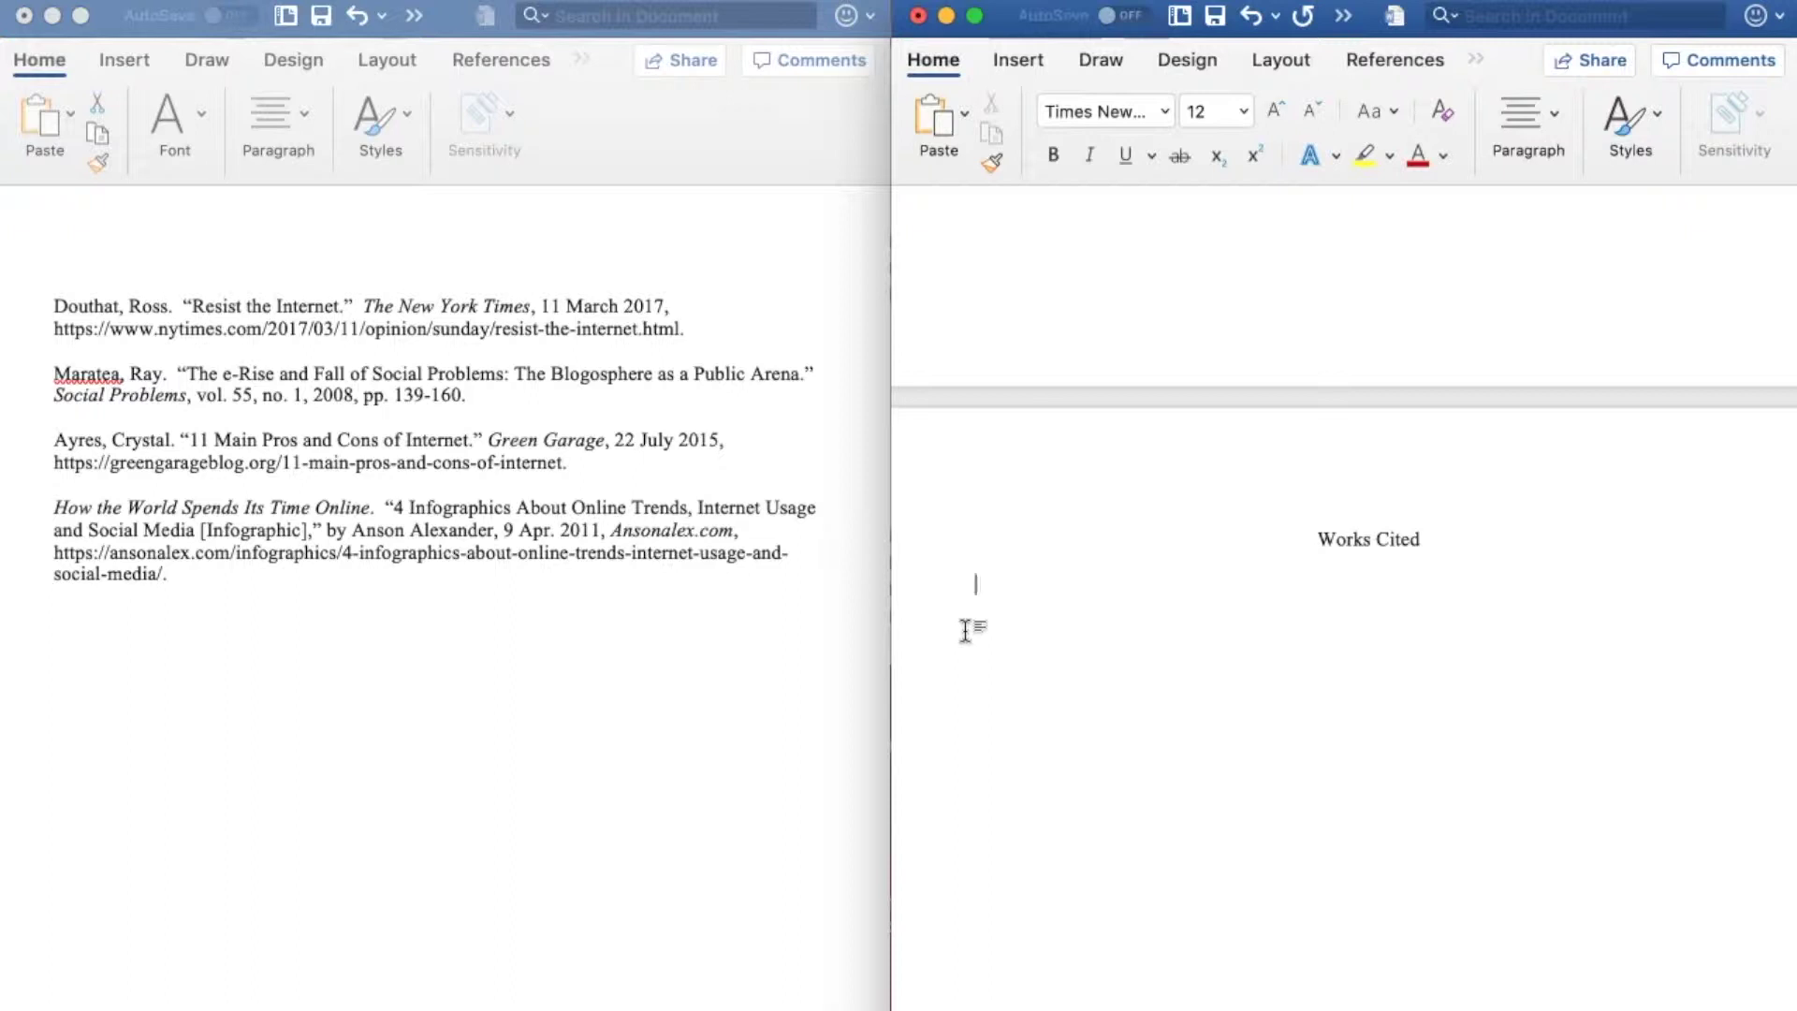
click(590, 465)
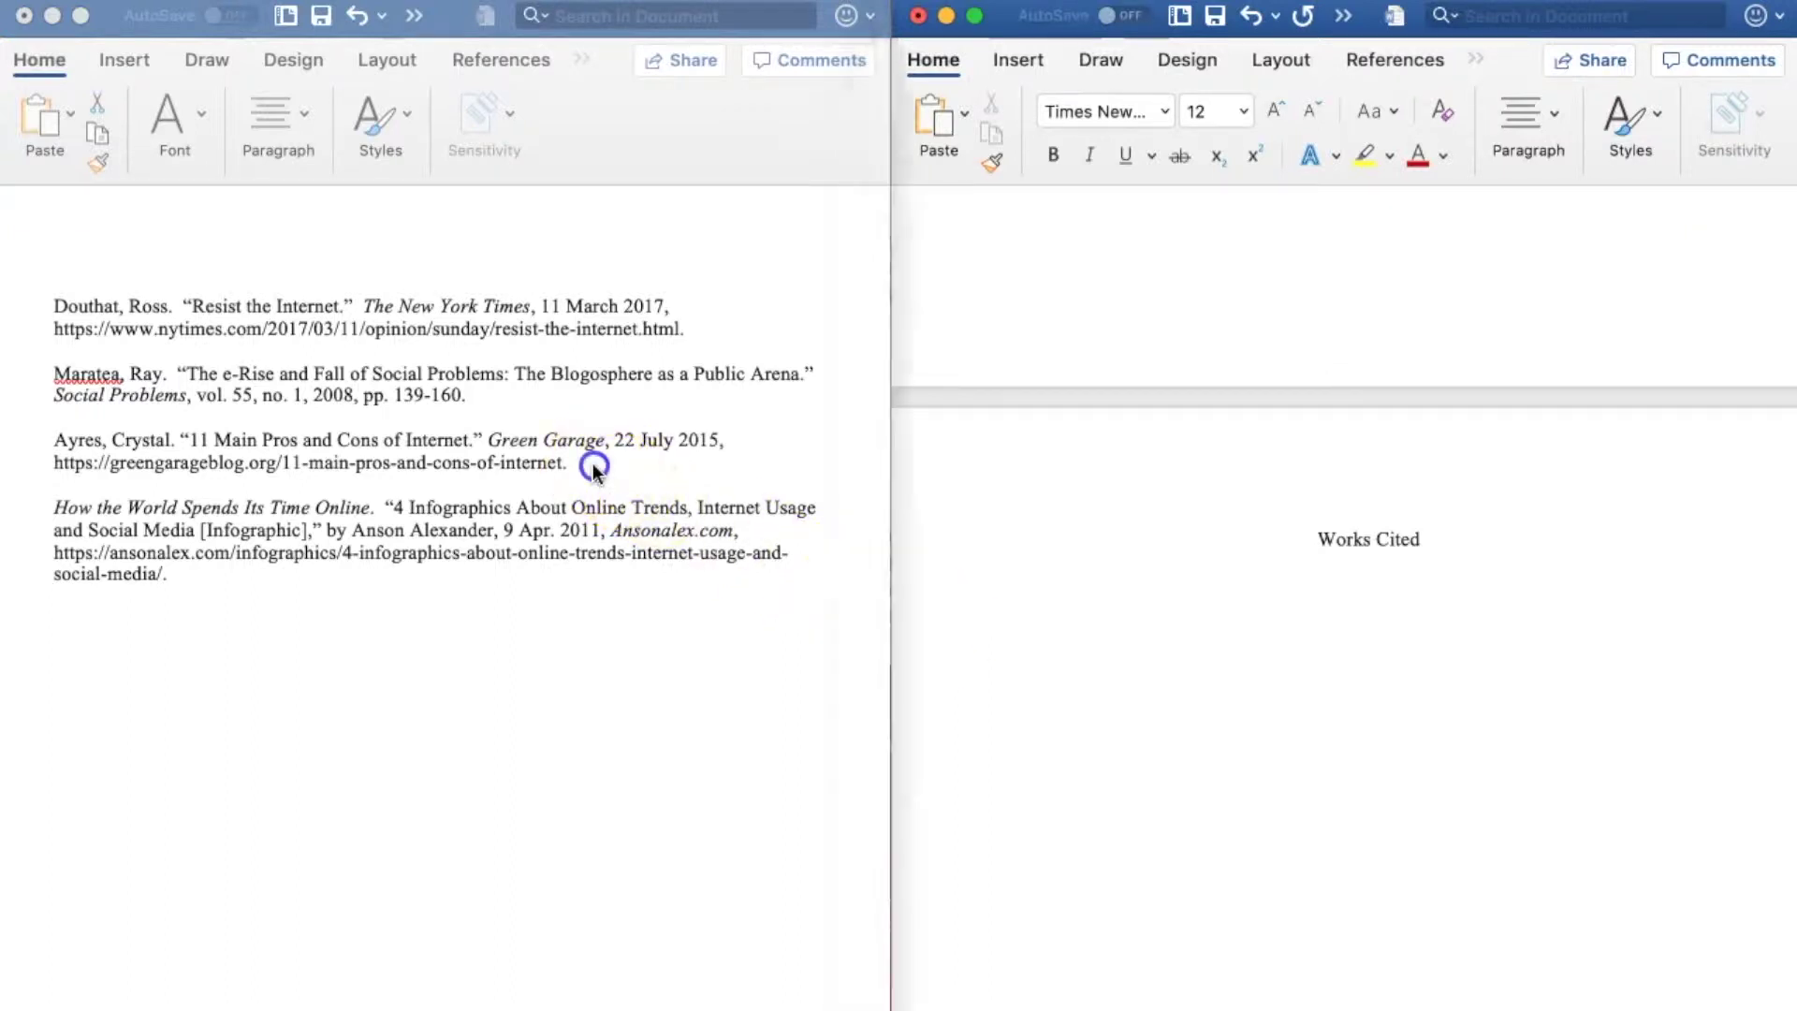
drag(587, 465, 44, 445)
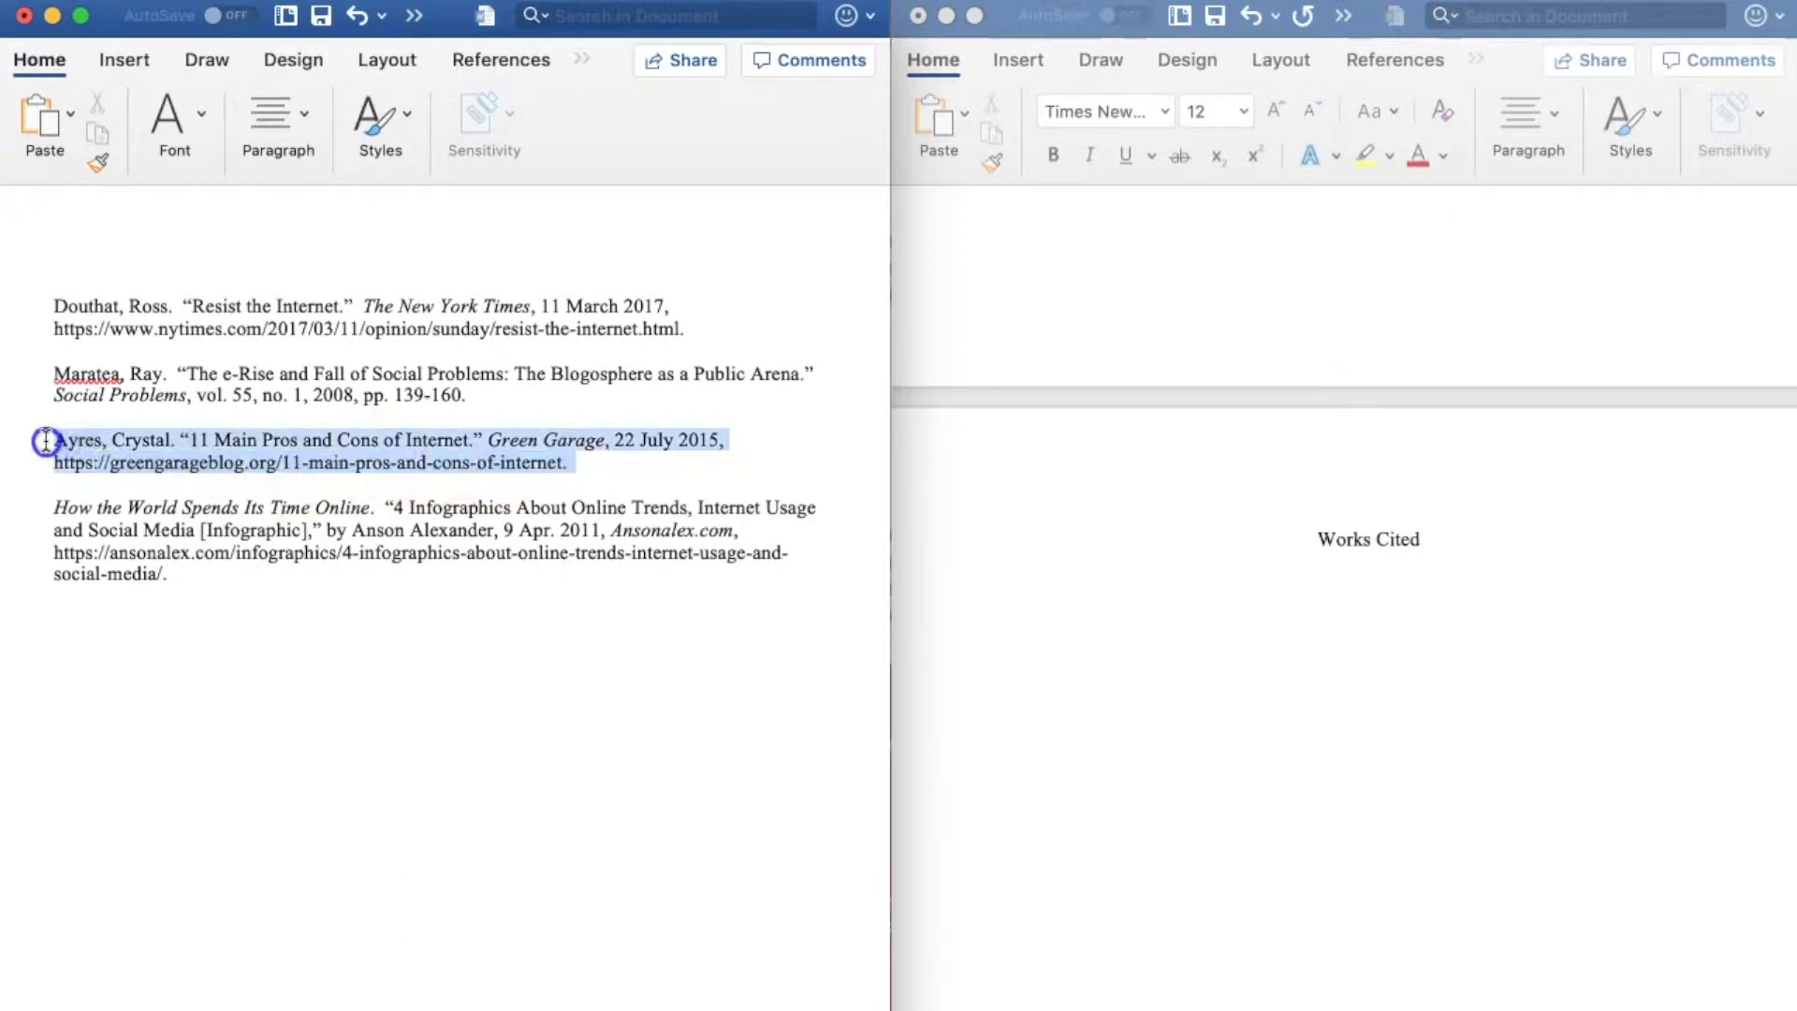
right_click(90, 457)
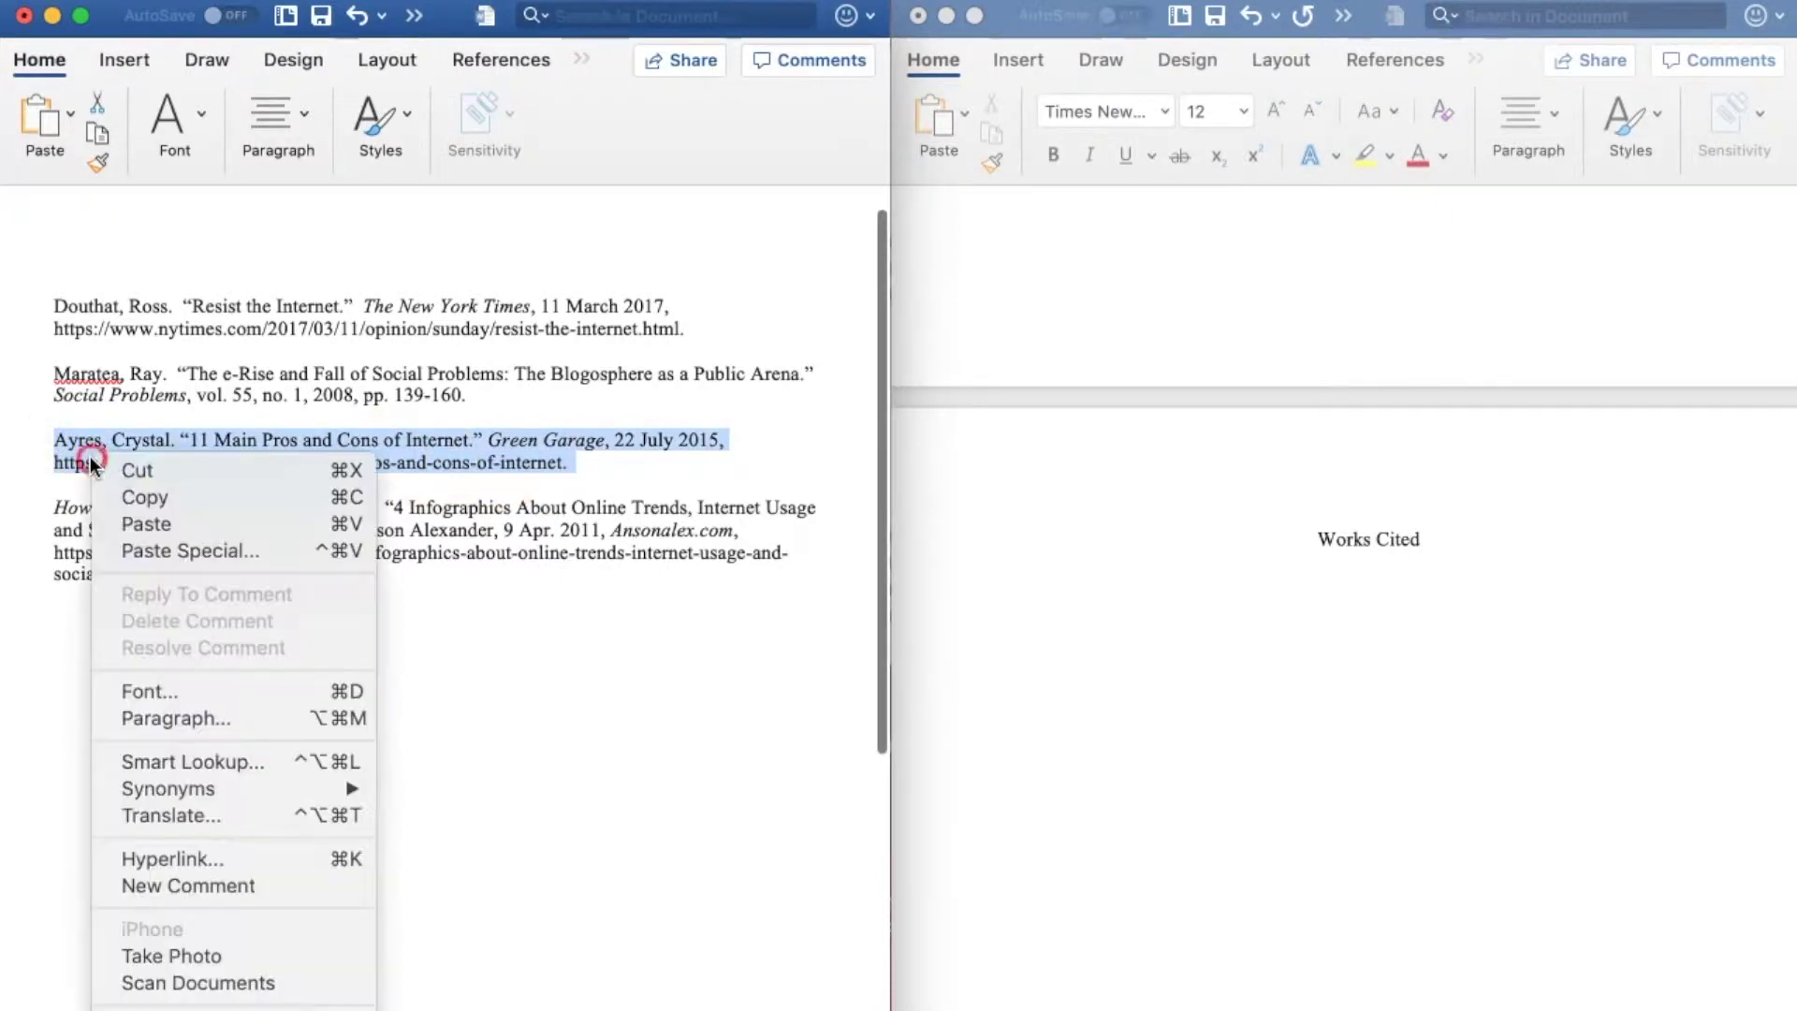
click(122, 492)
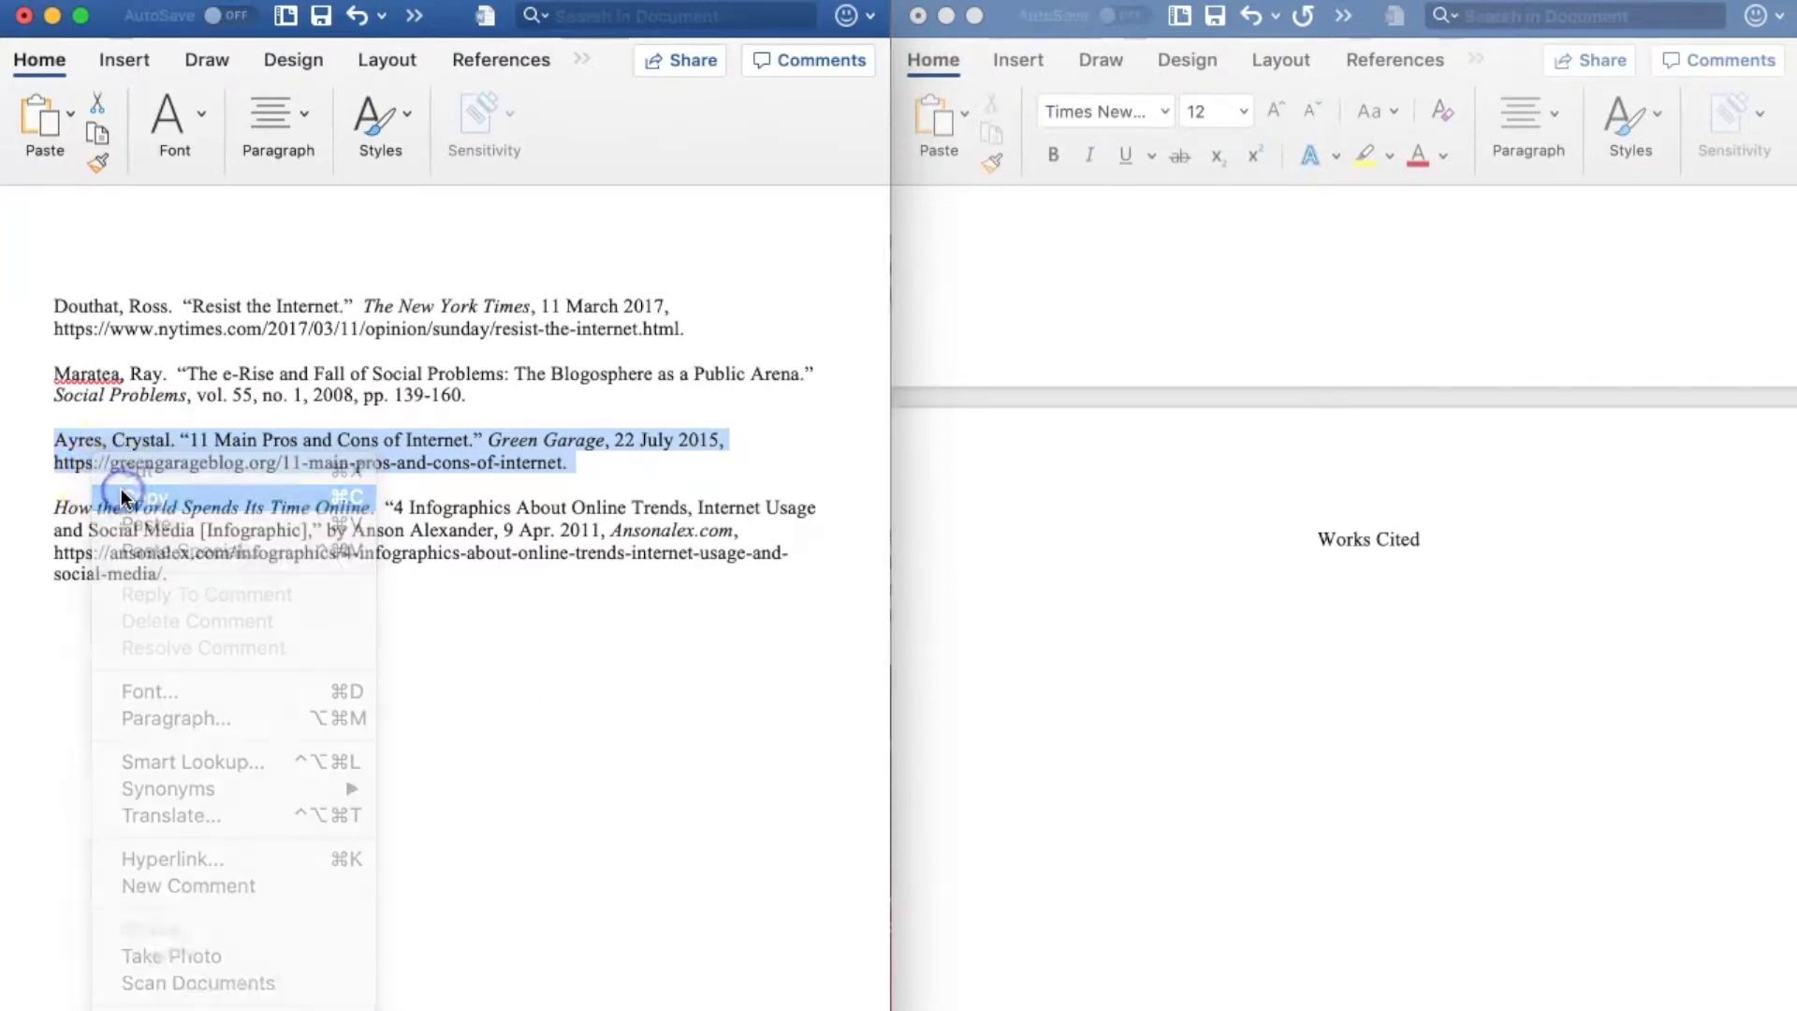
click(949, 637)
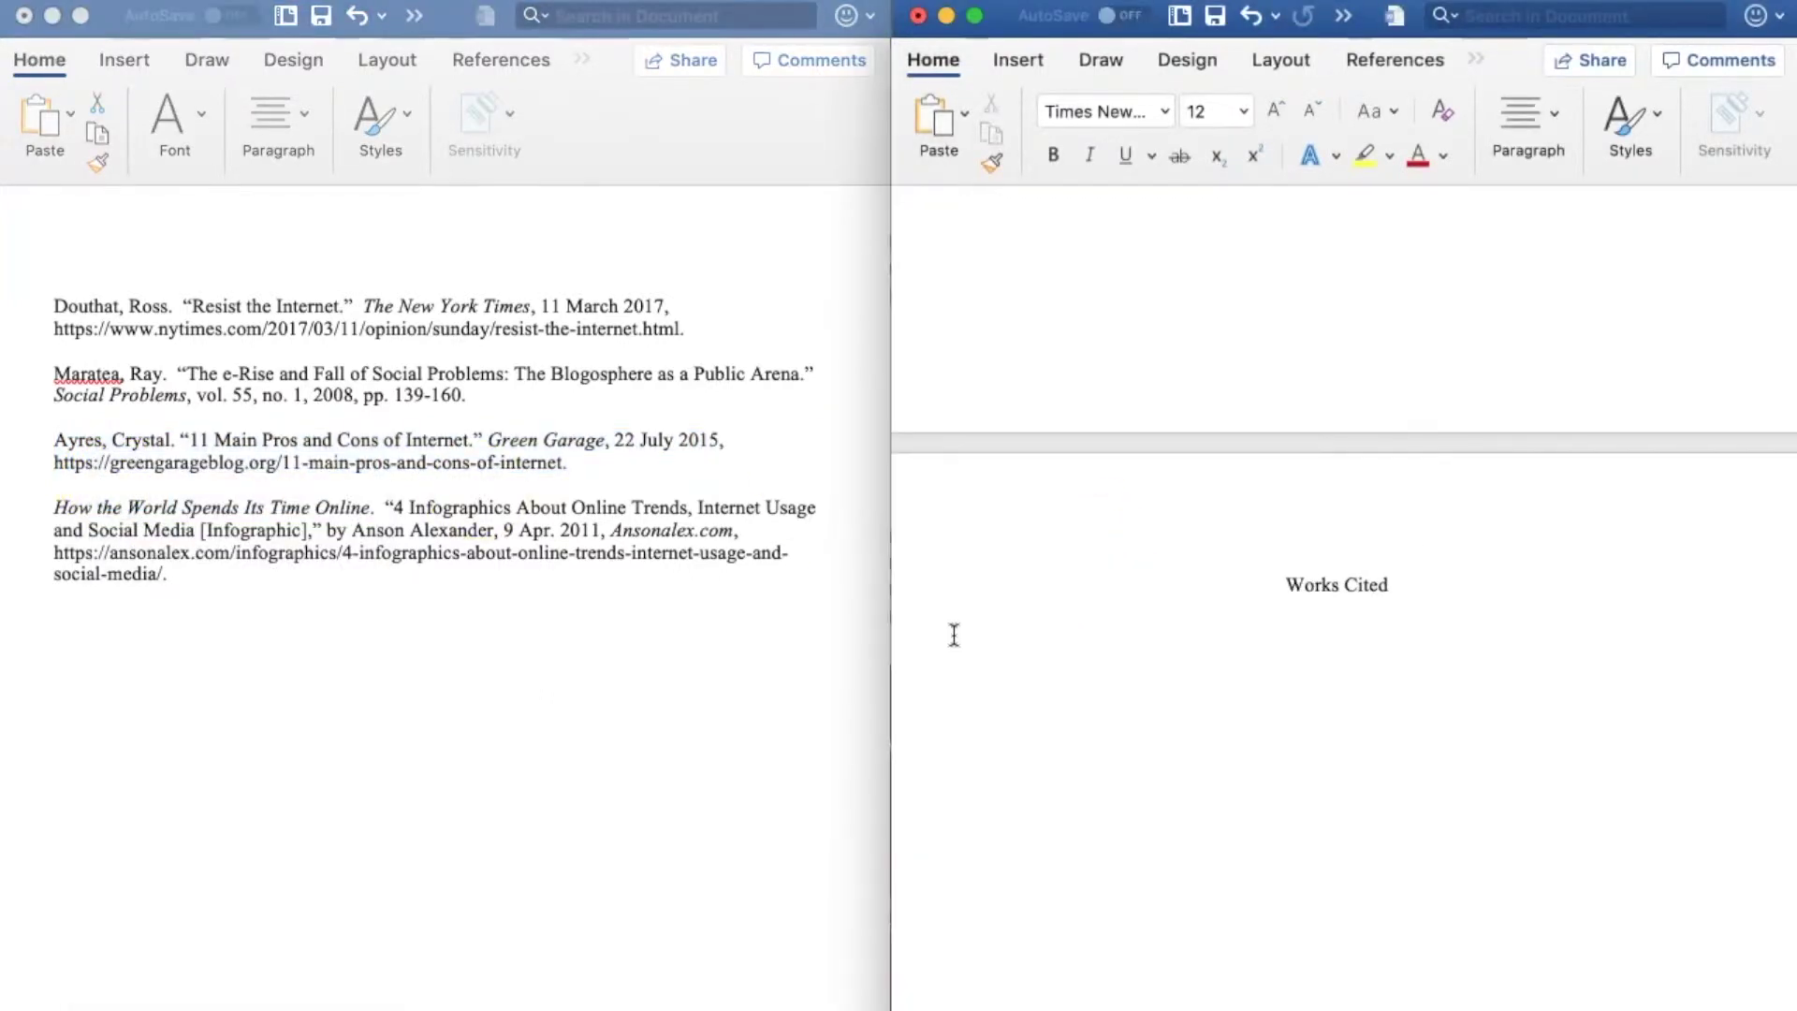
right_click(952, 639)
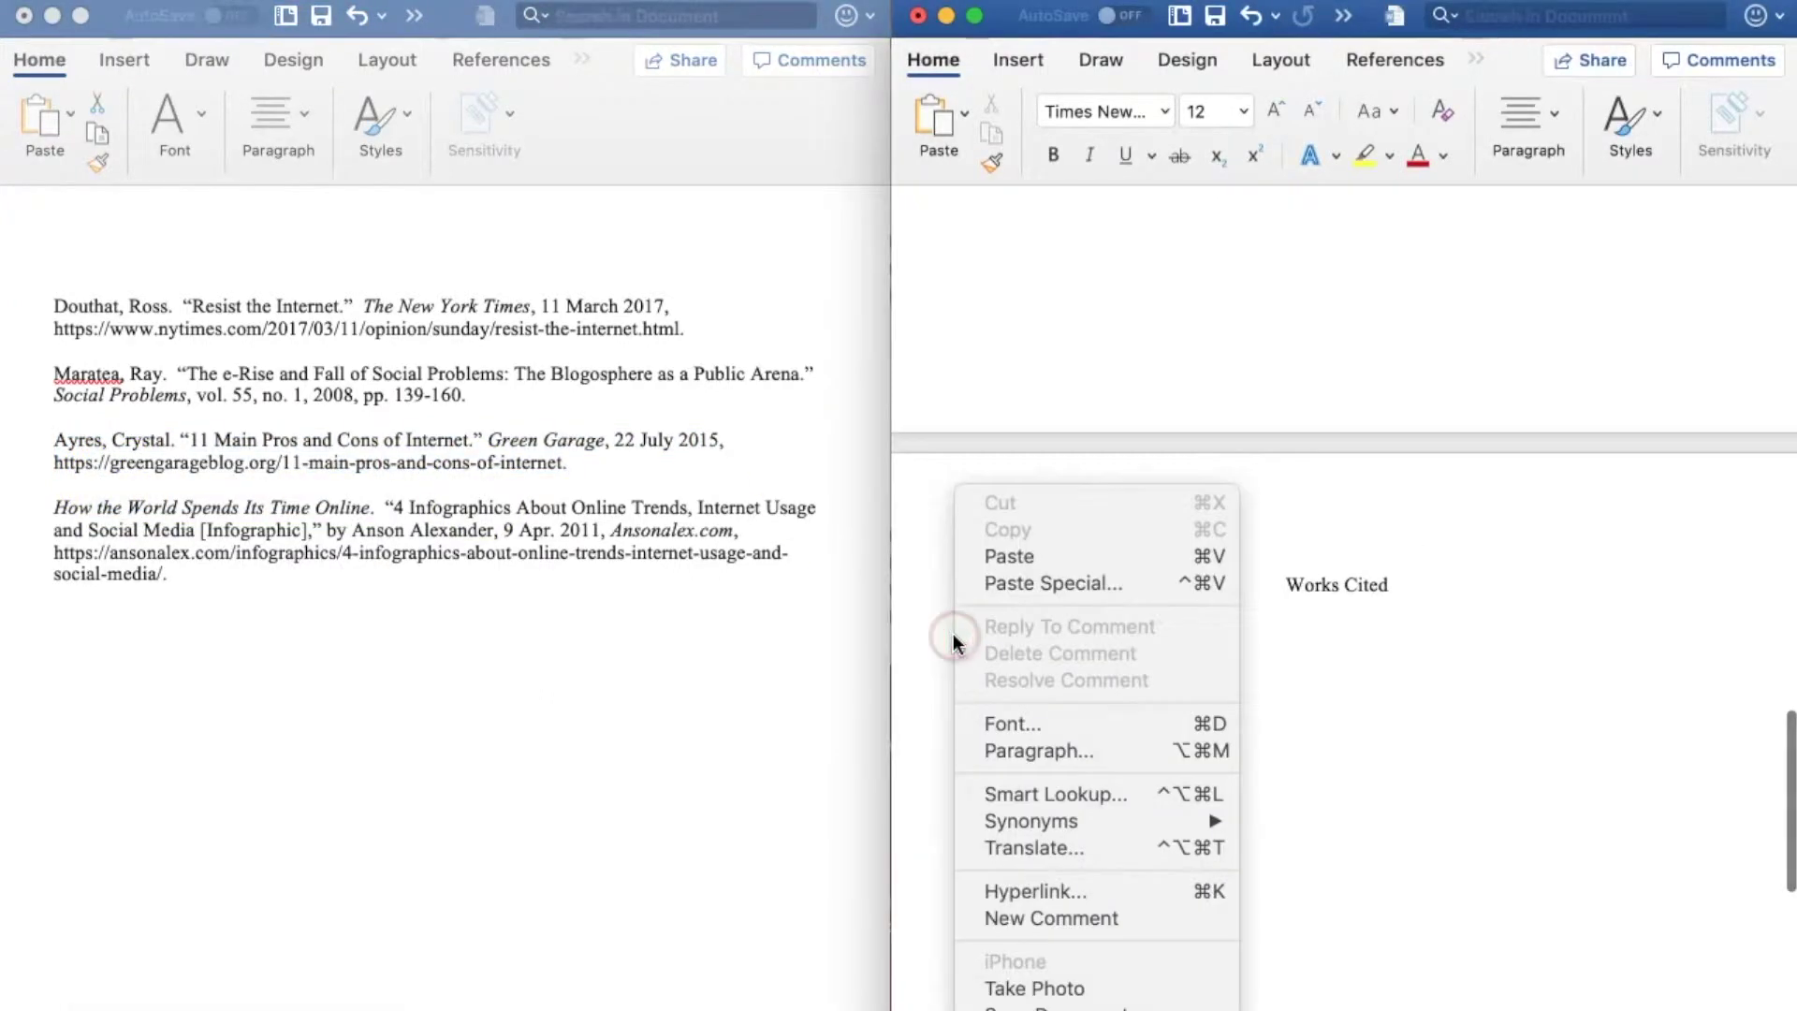
click(992, 558)
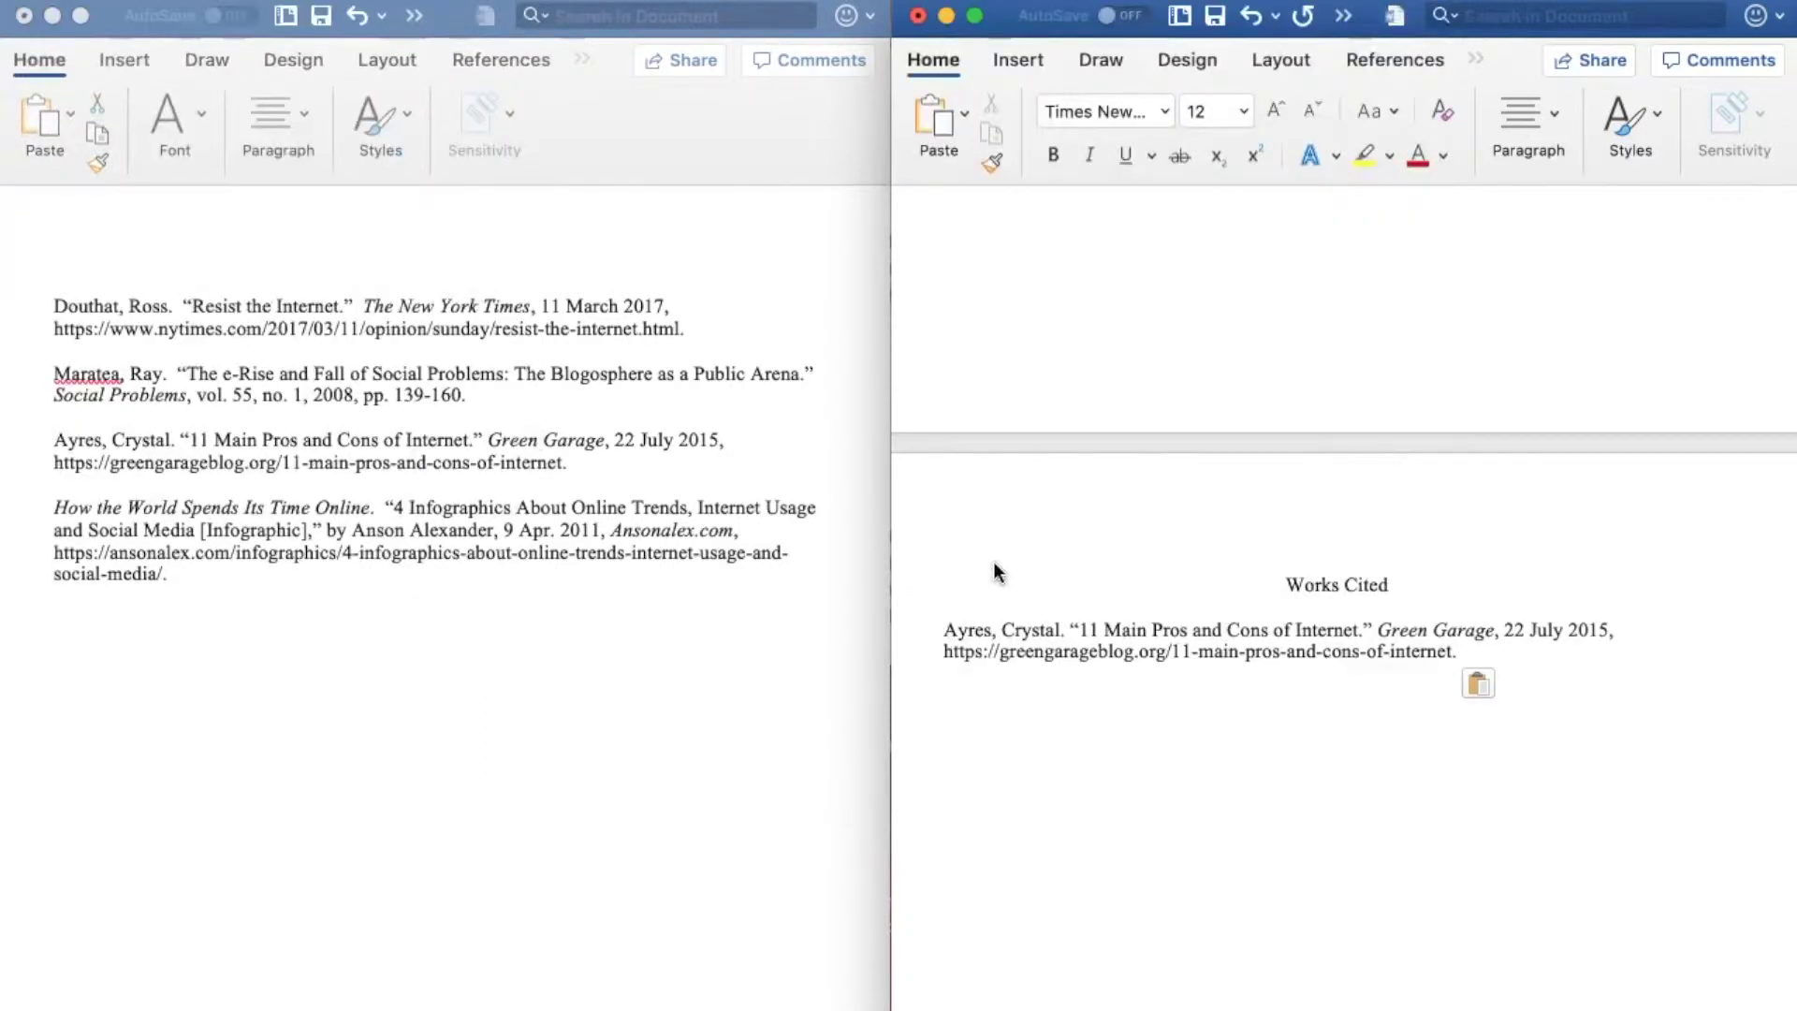
Copy the "Resist the Internet" citation from the source list and paste it below the first Works Cited entry
click(522, 360)
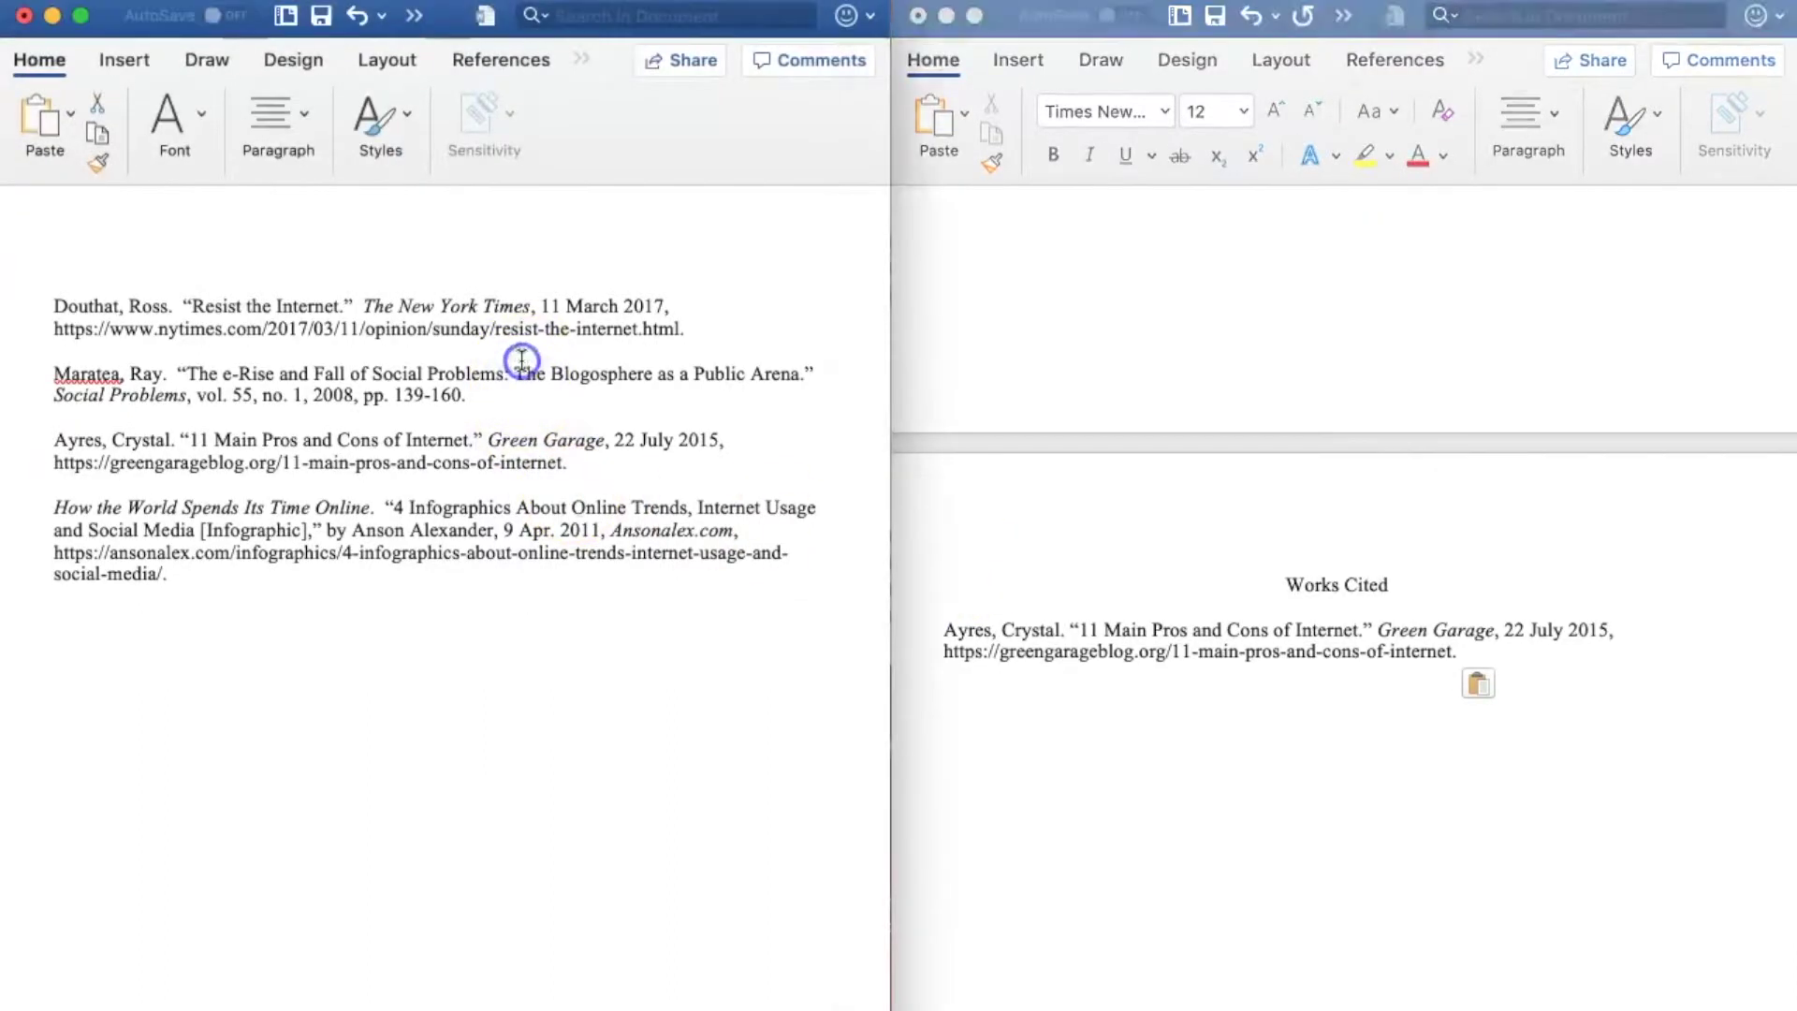
drag(692, 330, 66, 283)
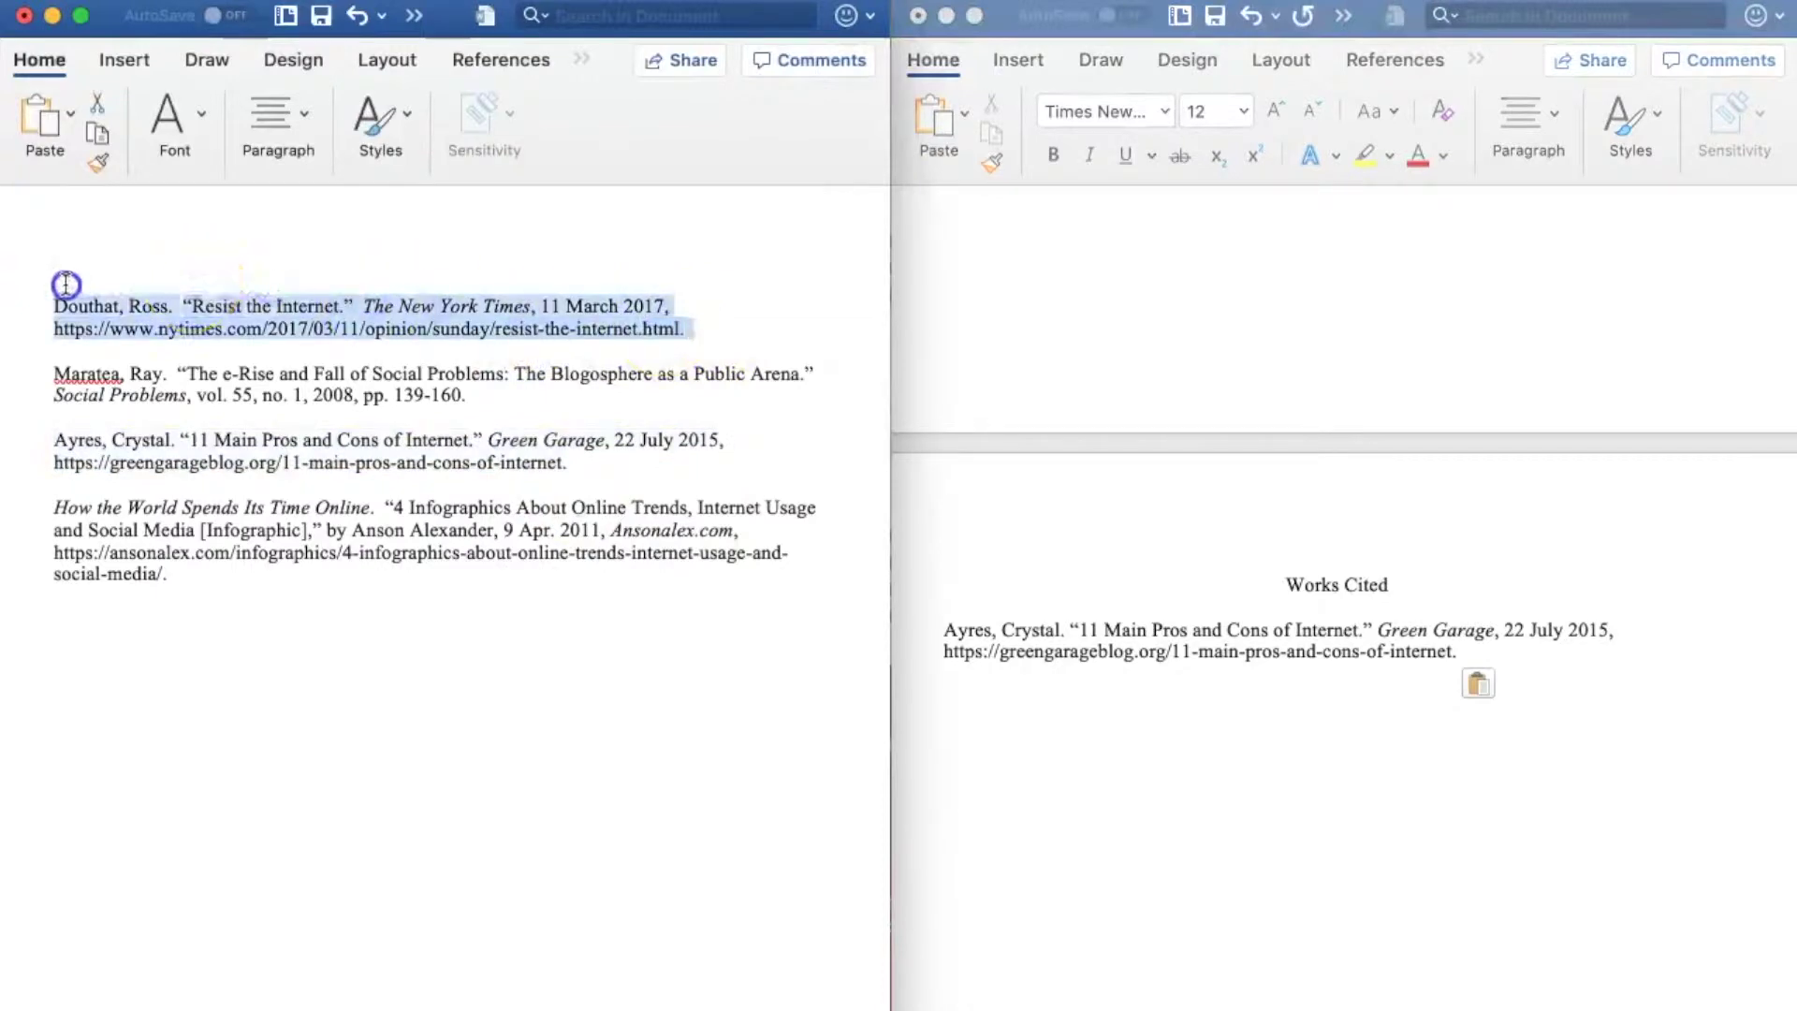
right_click(87, 312)
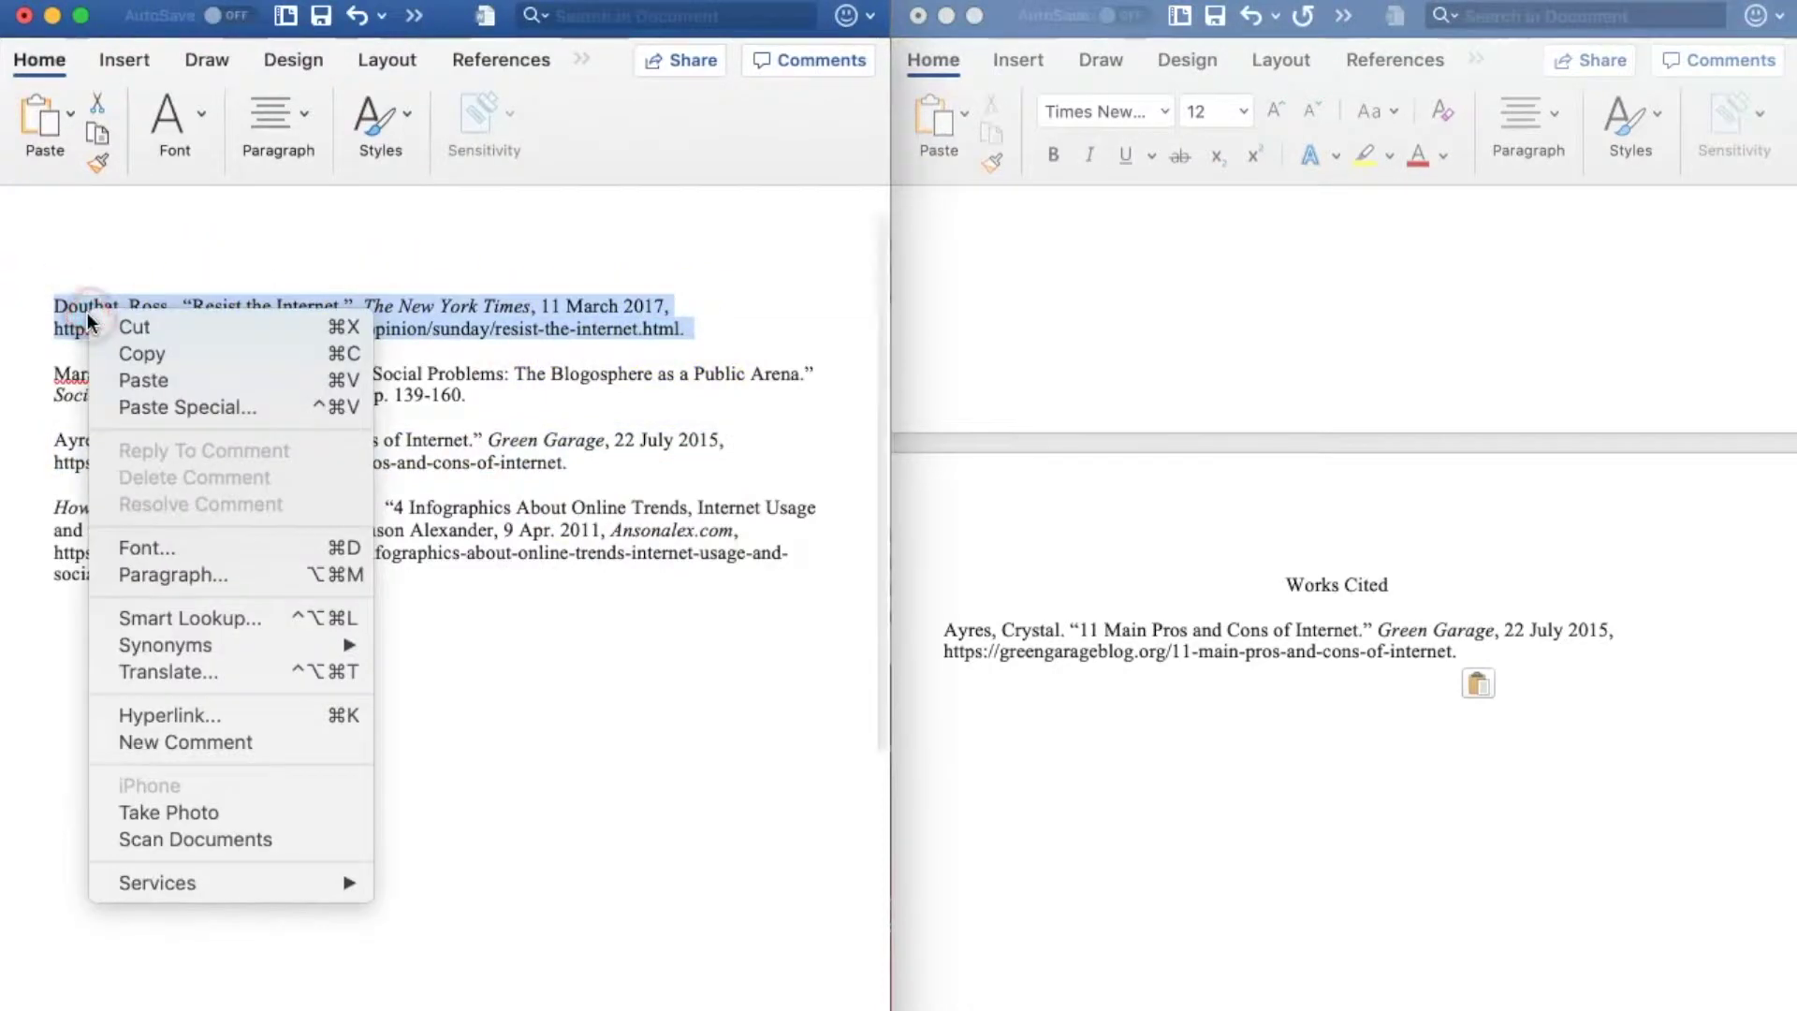
click(183, 361)
click(1008, 699)
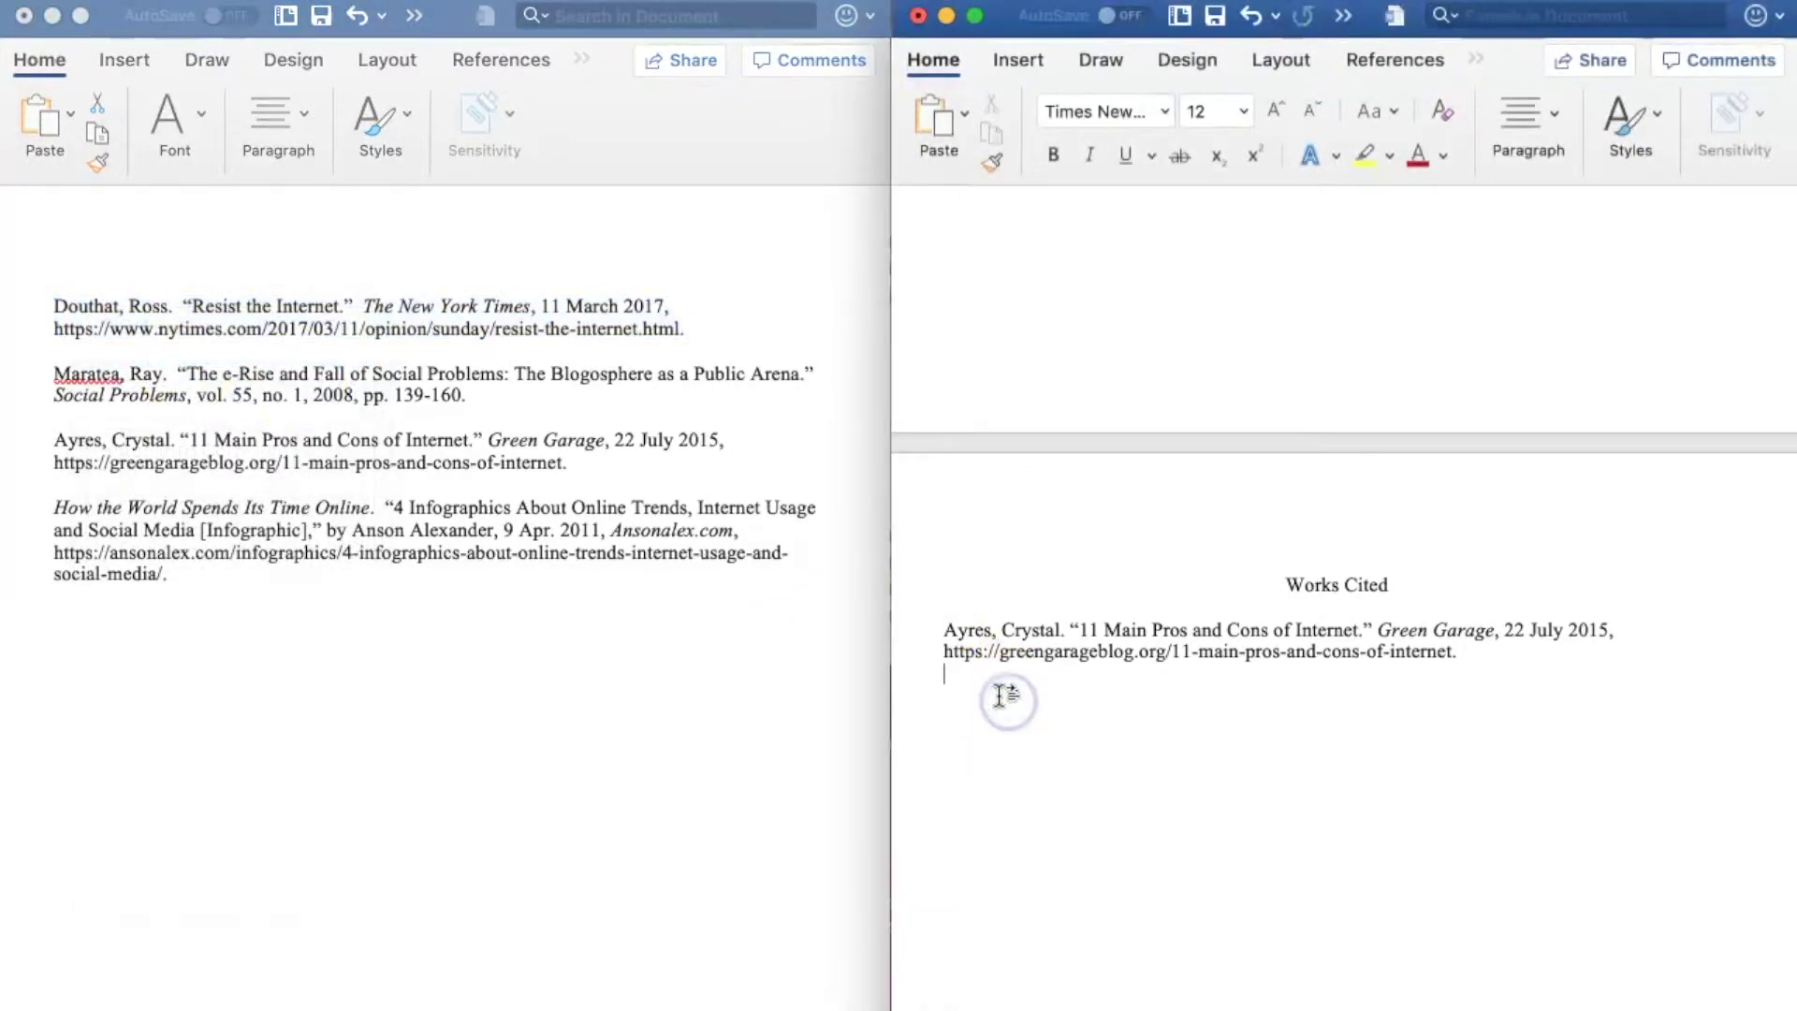
right_click(997, 694)
click(1054, 560)
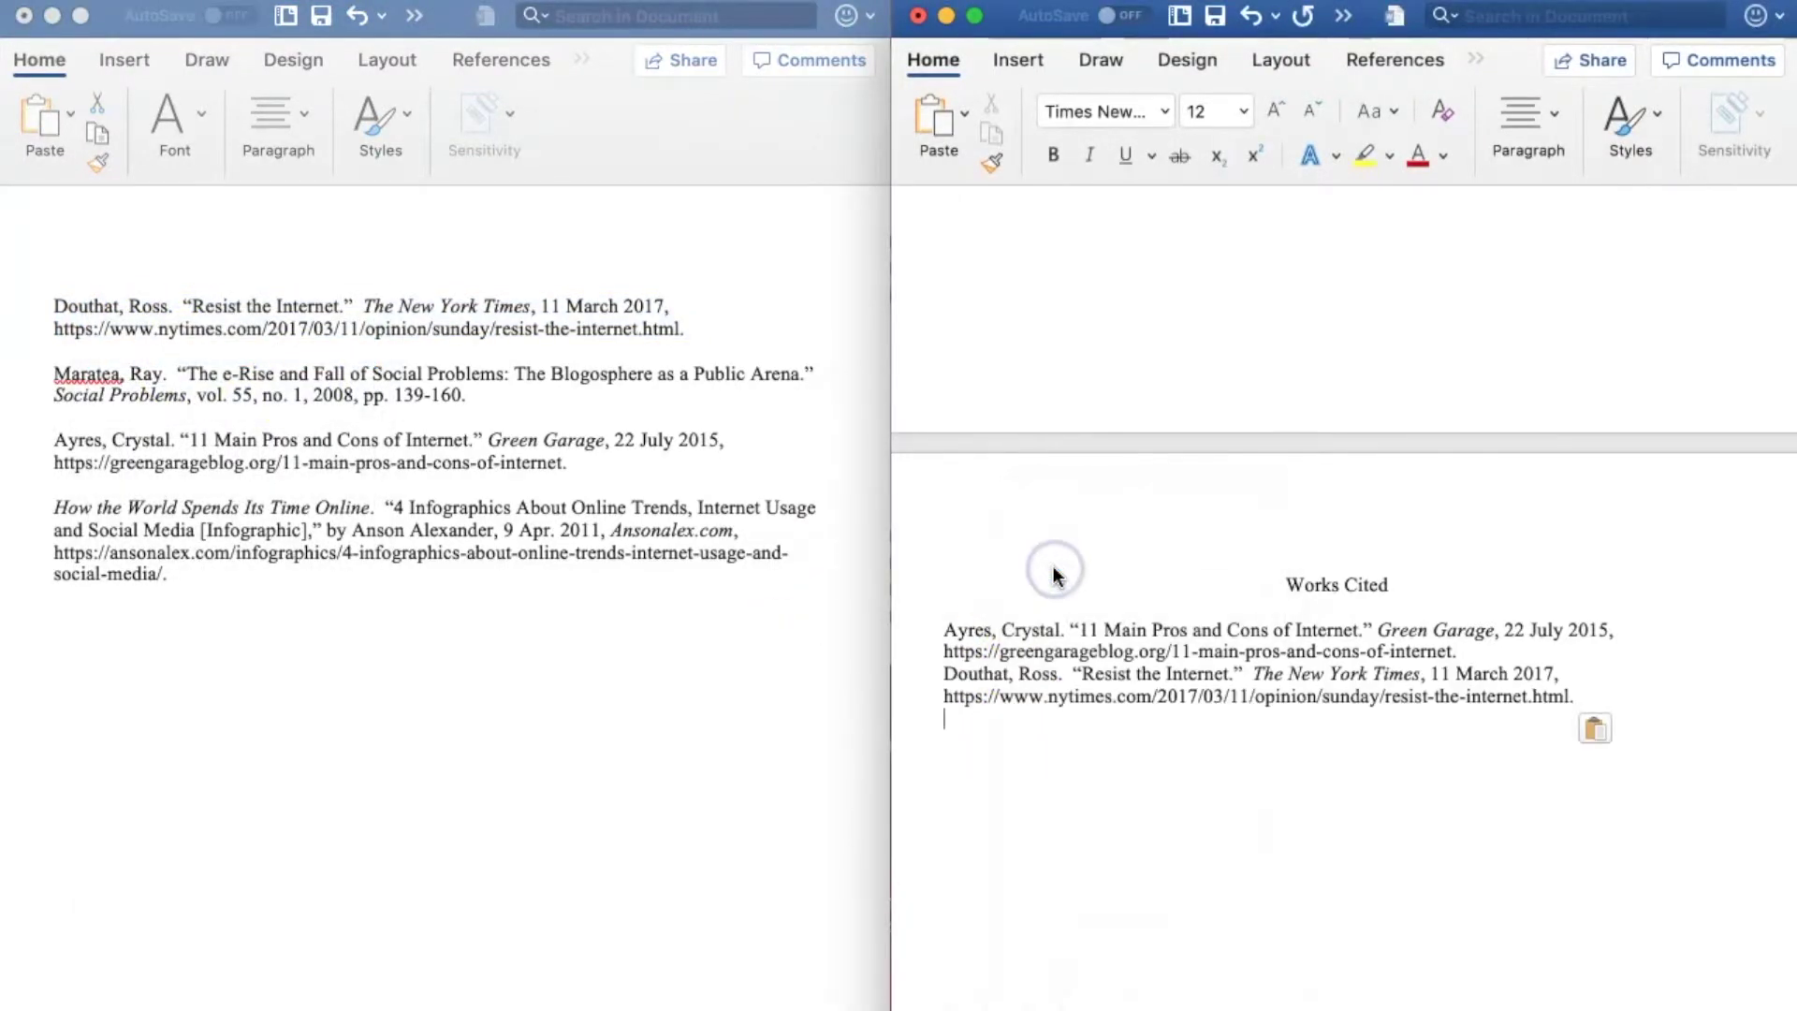
Copy the "How the World Spends Its Time Online" citation and paste it as the third Works Cited entry
click(294, 595)
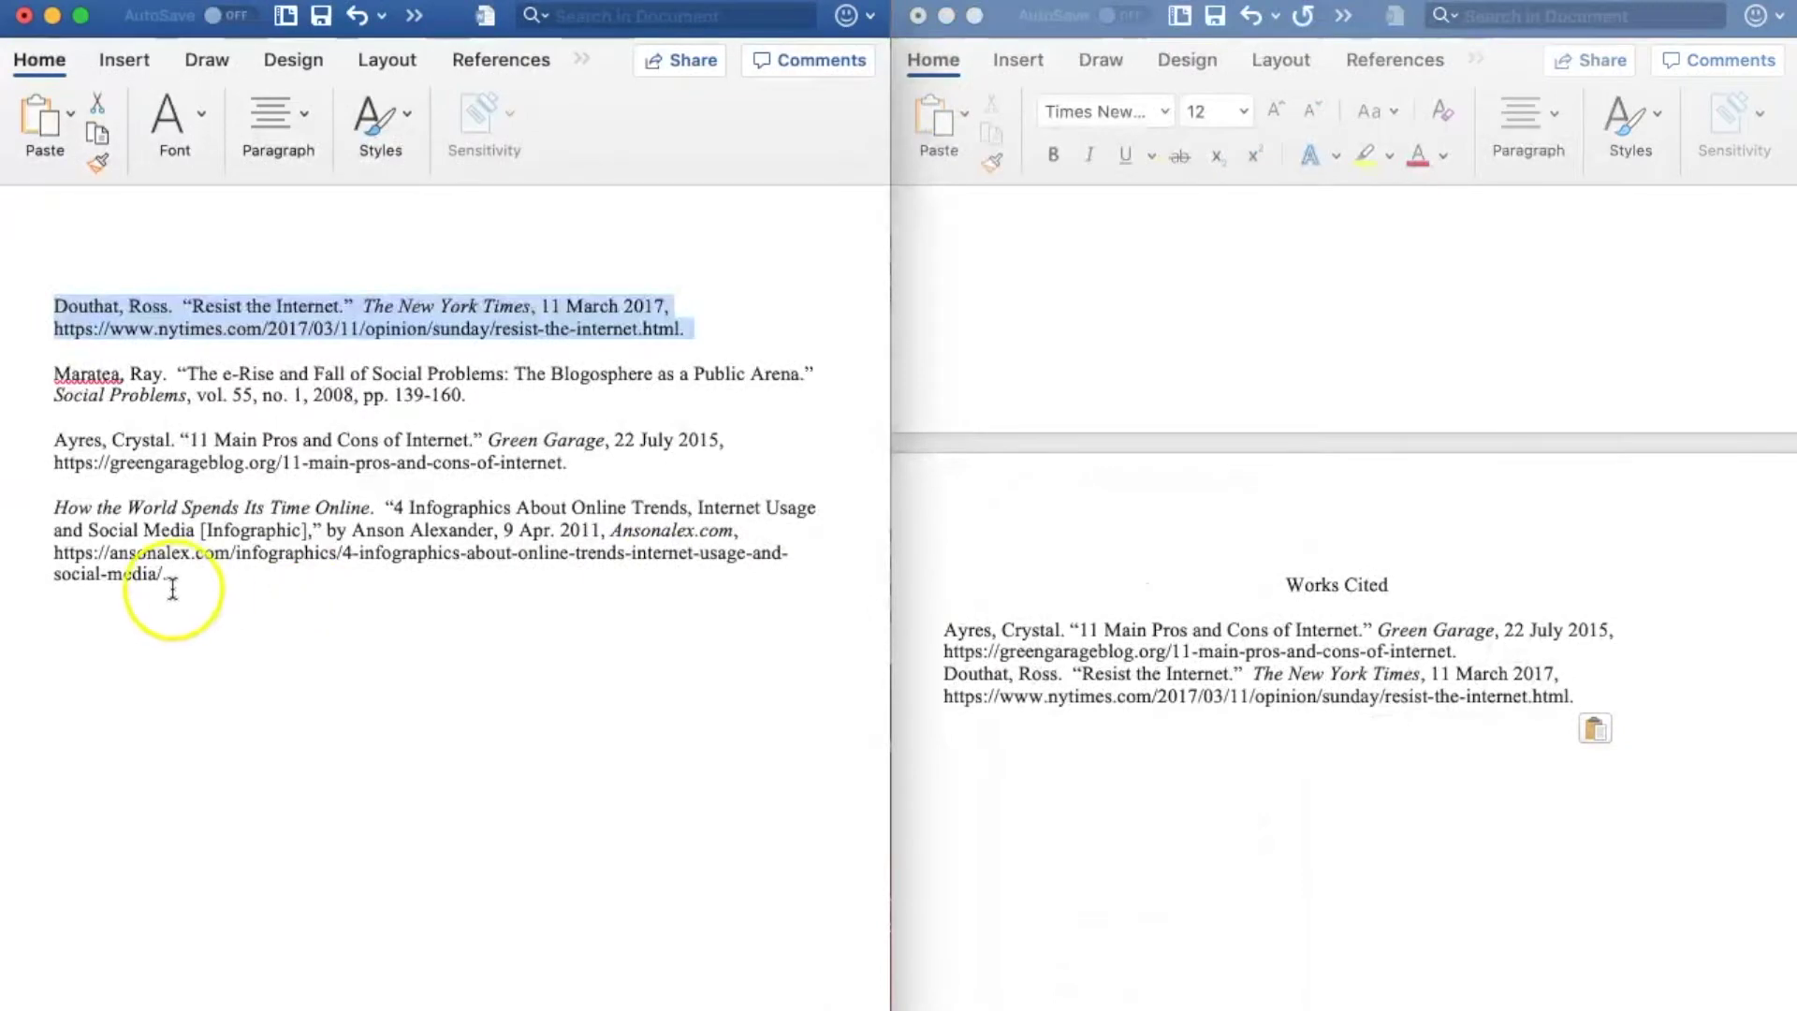
drag(172, 585, 52, 509)
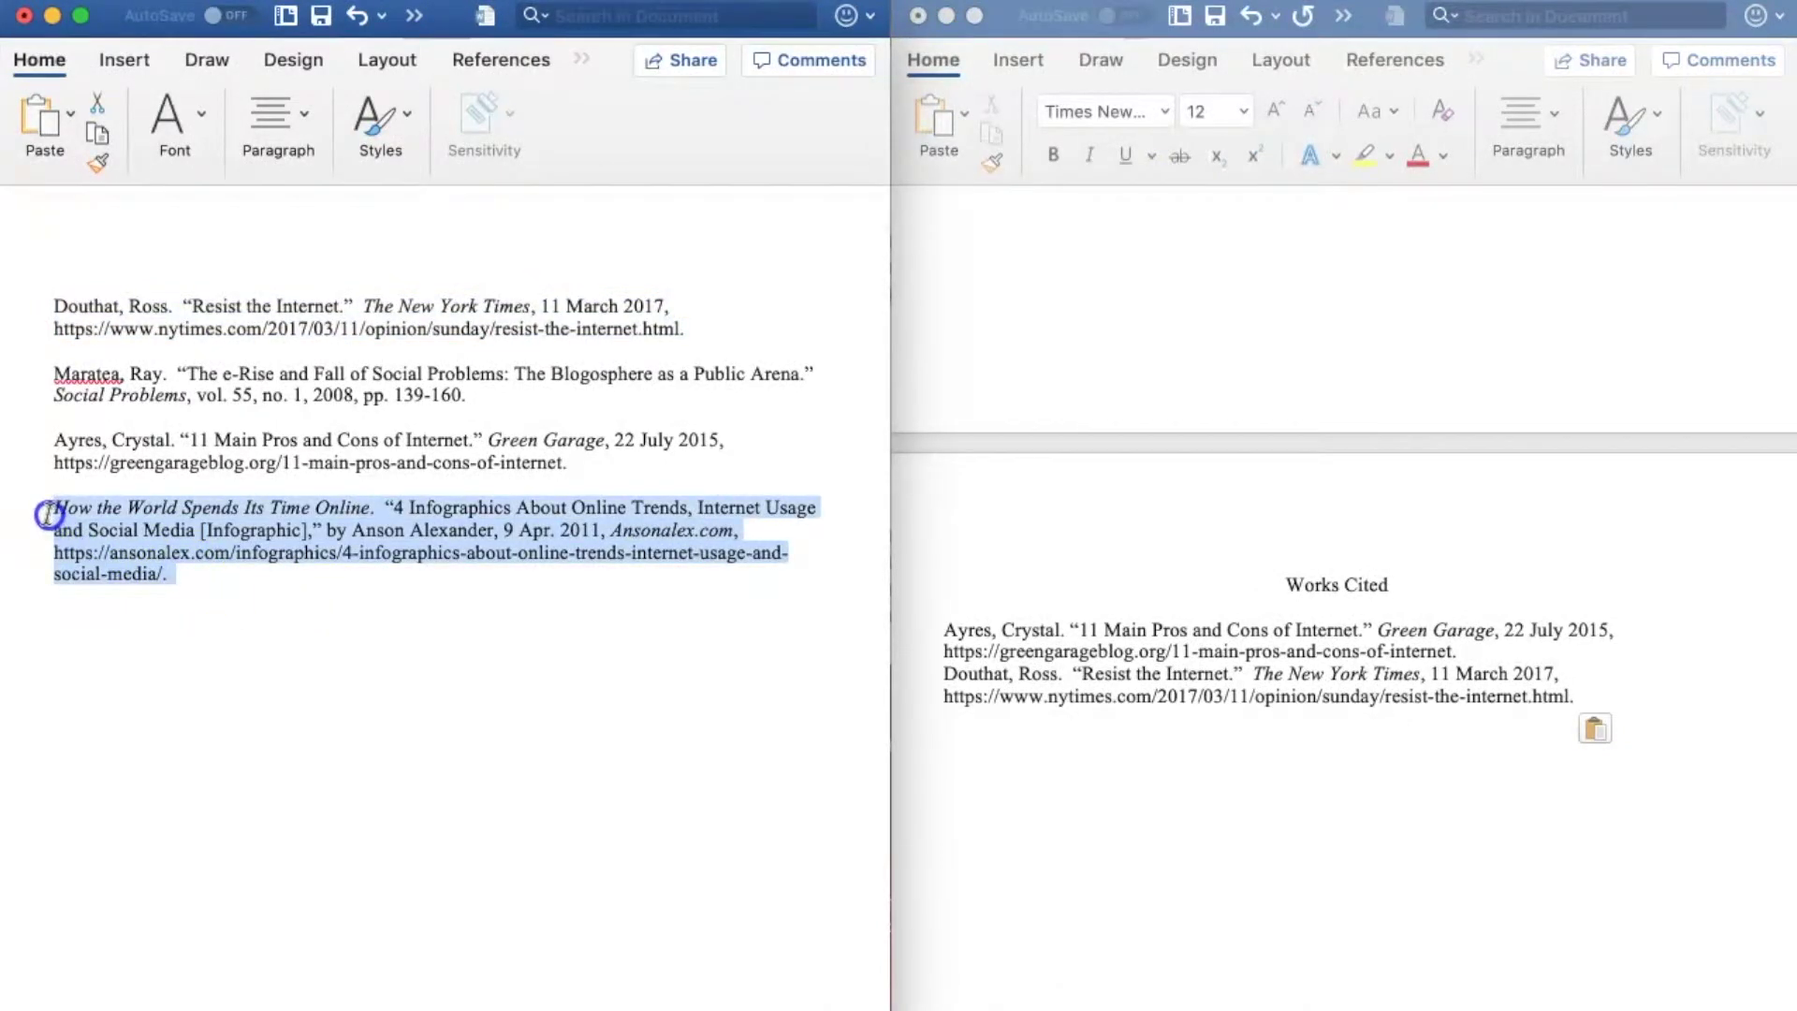
right_click(110, 558)
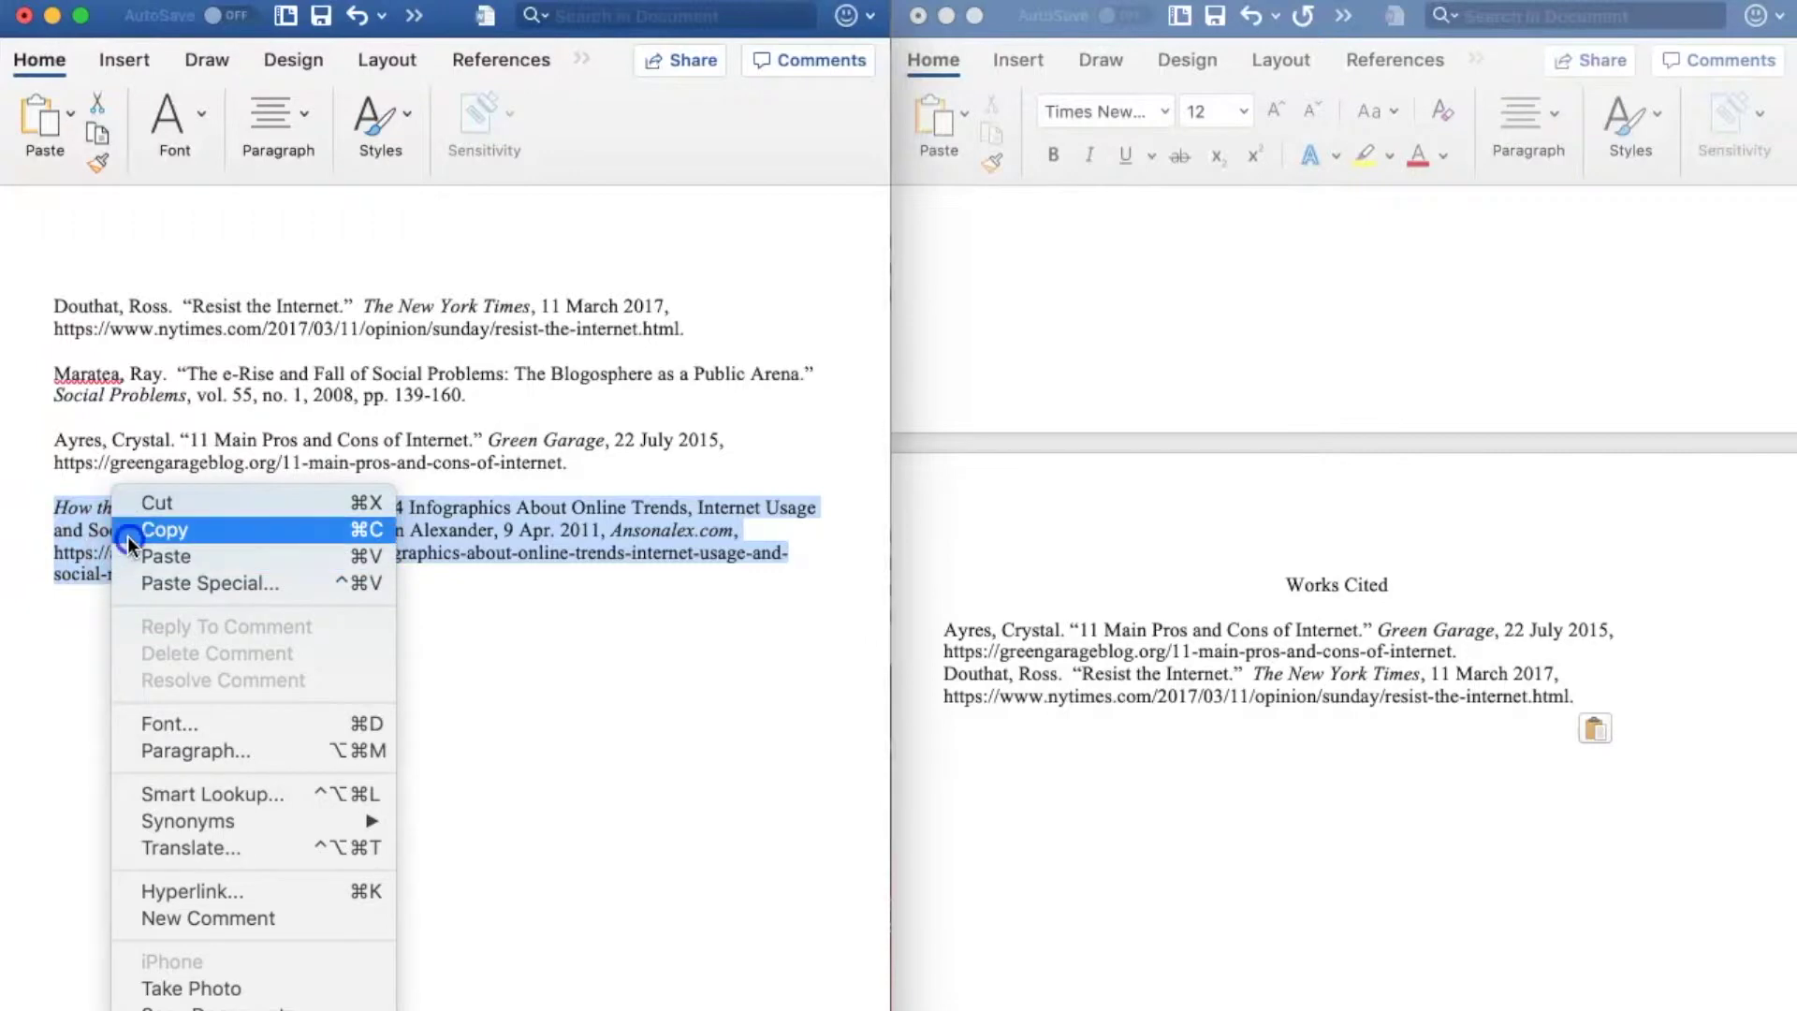
click(159, 529)
click(964, 715)
right_click(965, 714)
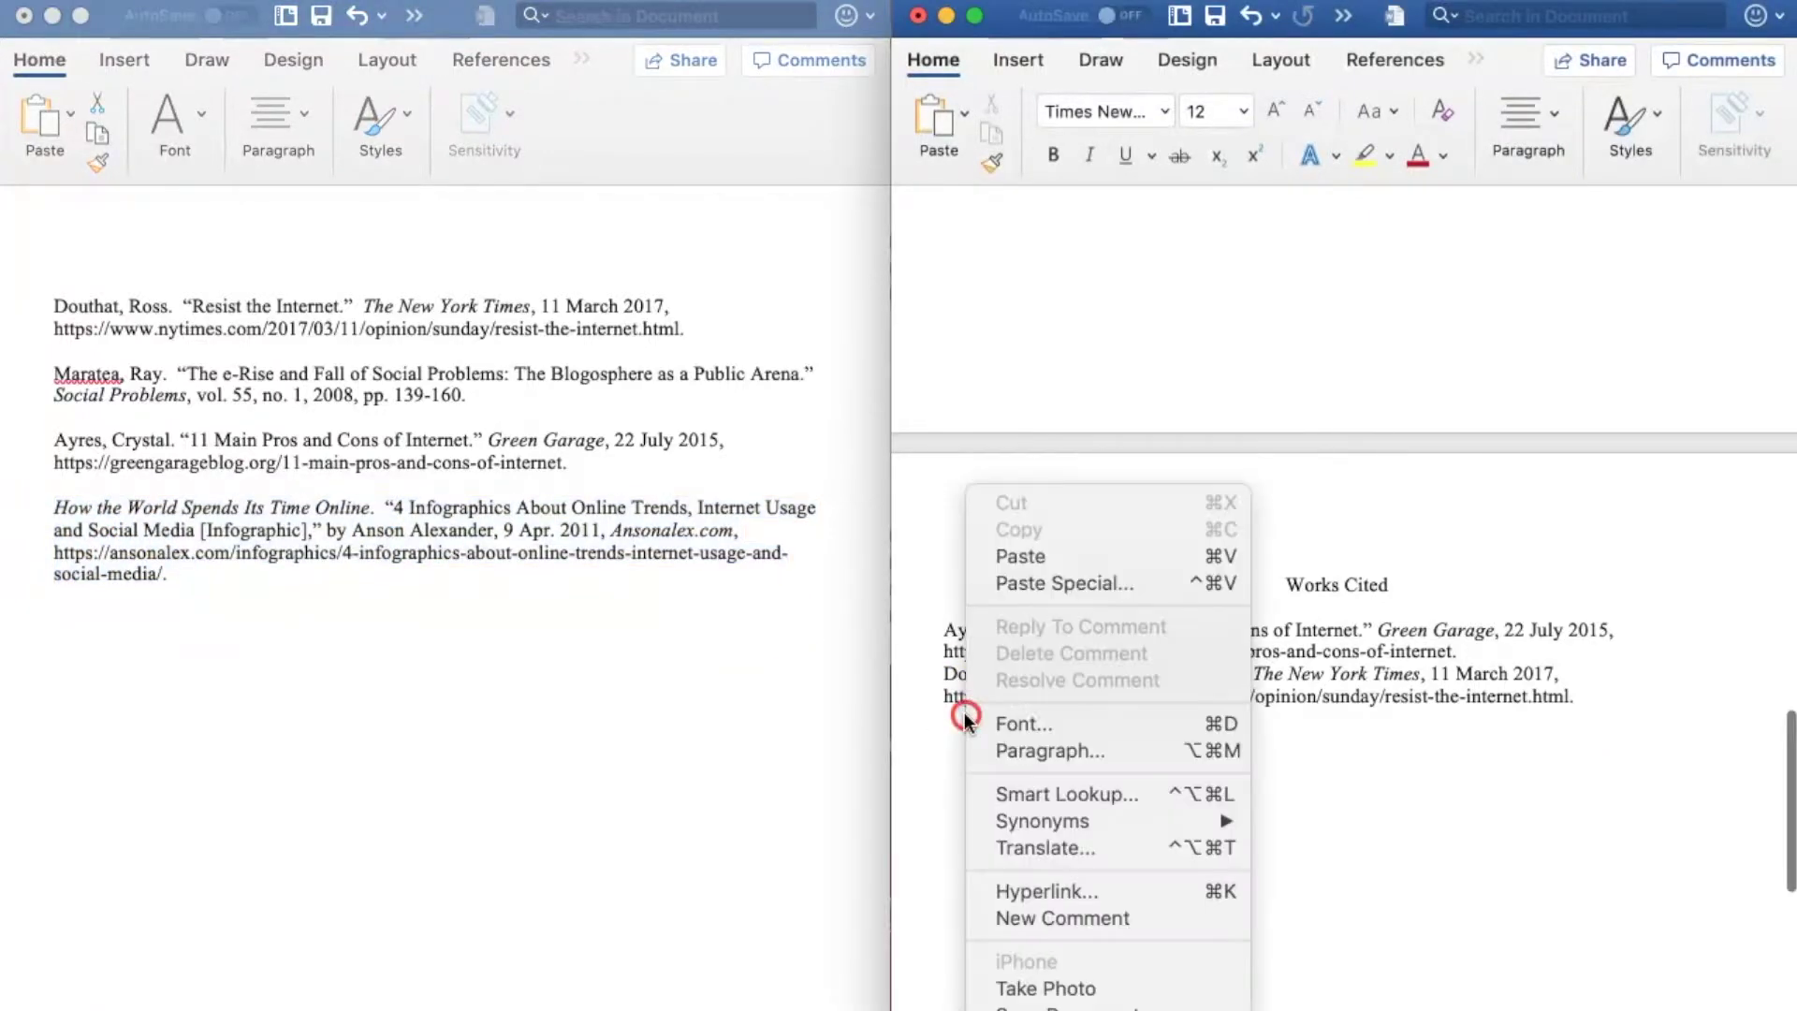
click(1043, 556)
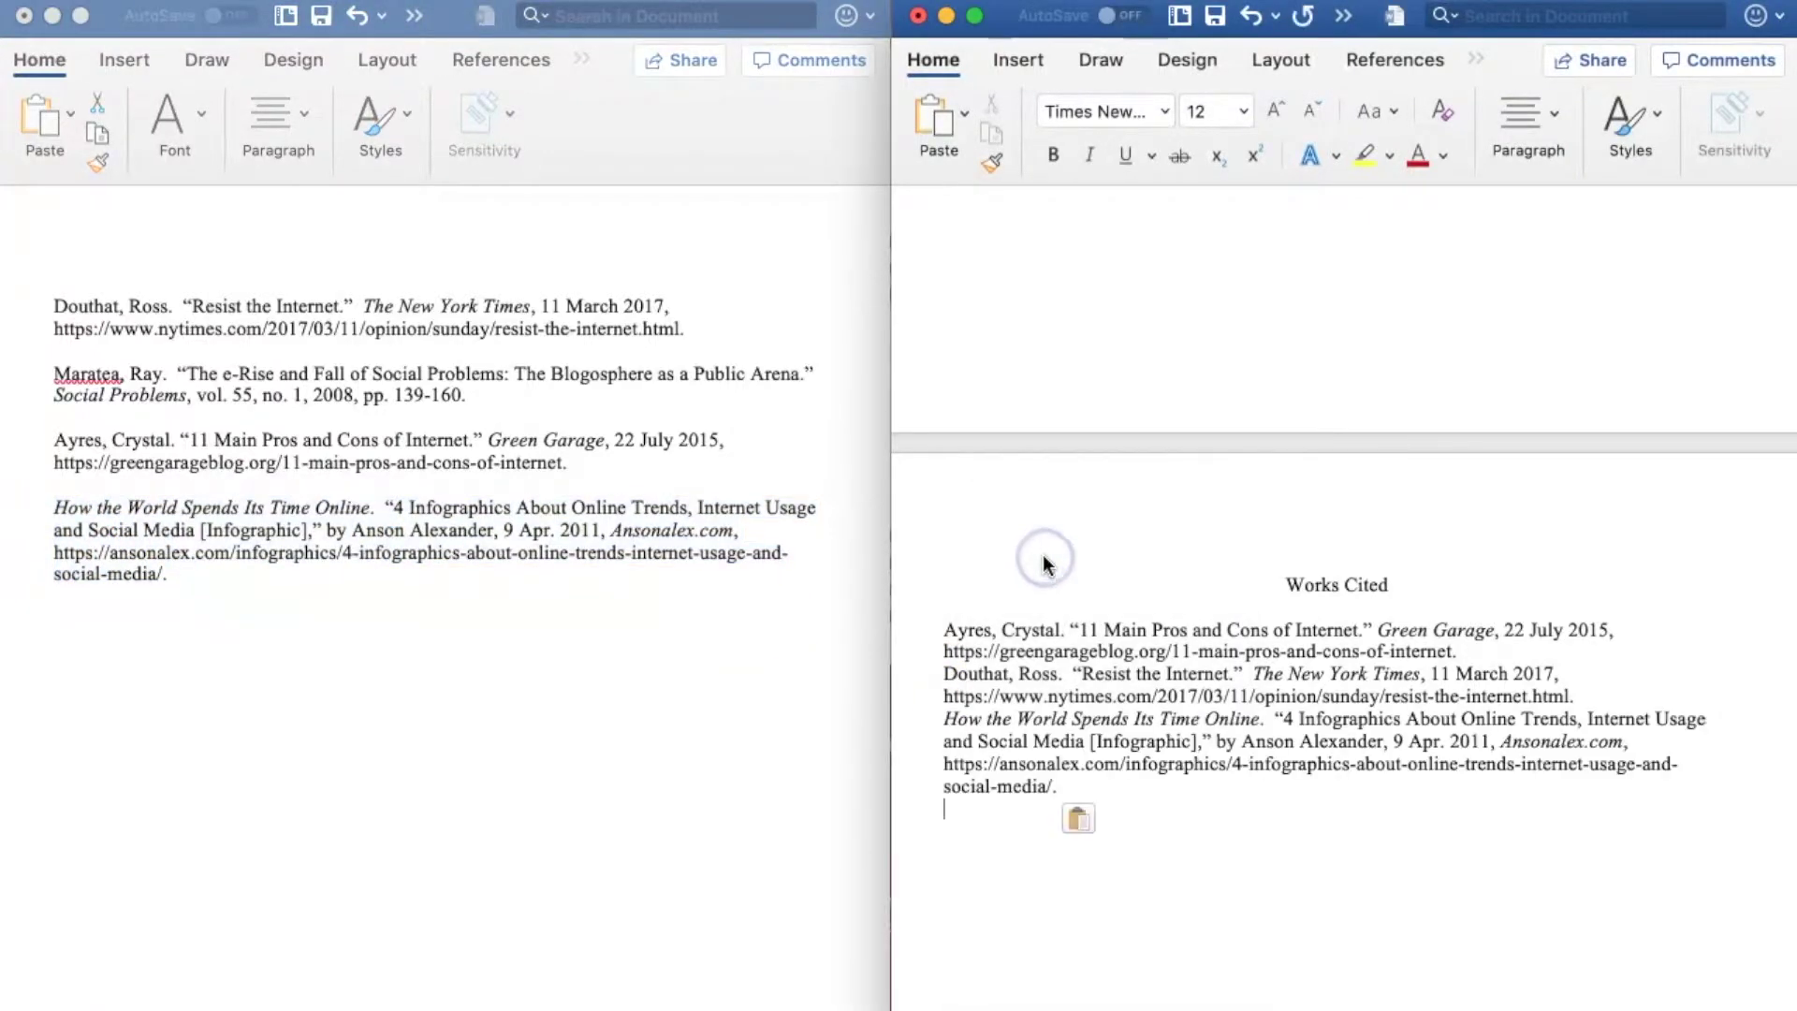
Copy the "The e-Rise and Fall of Social Problems" citation from the source list and paste it as the fourth Works Cited entry
click(494, 411)
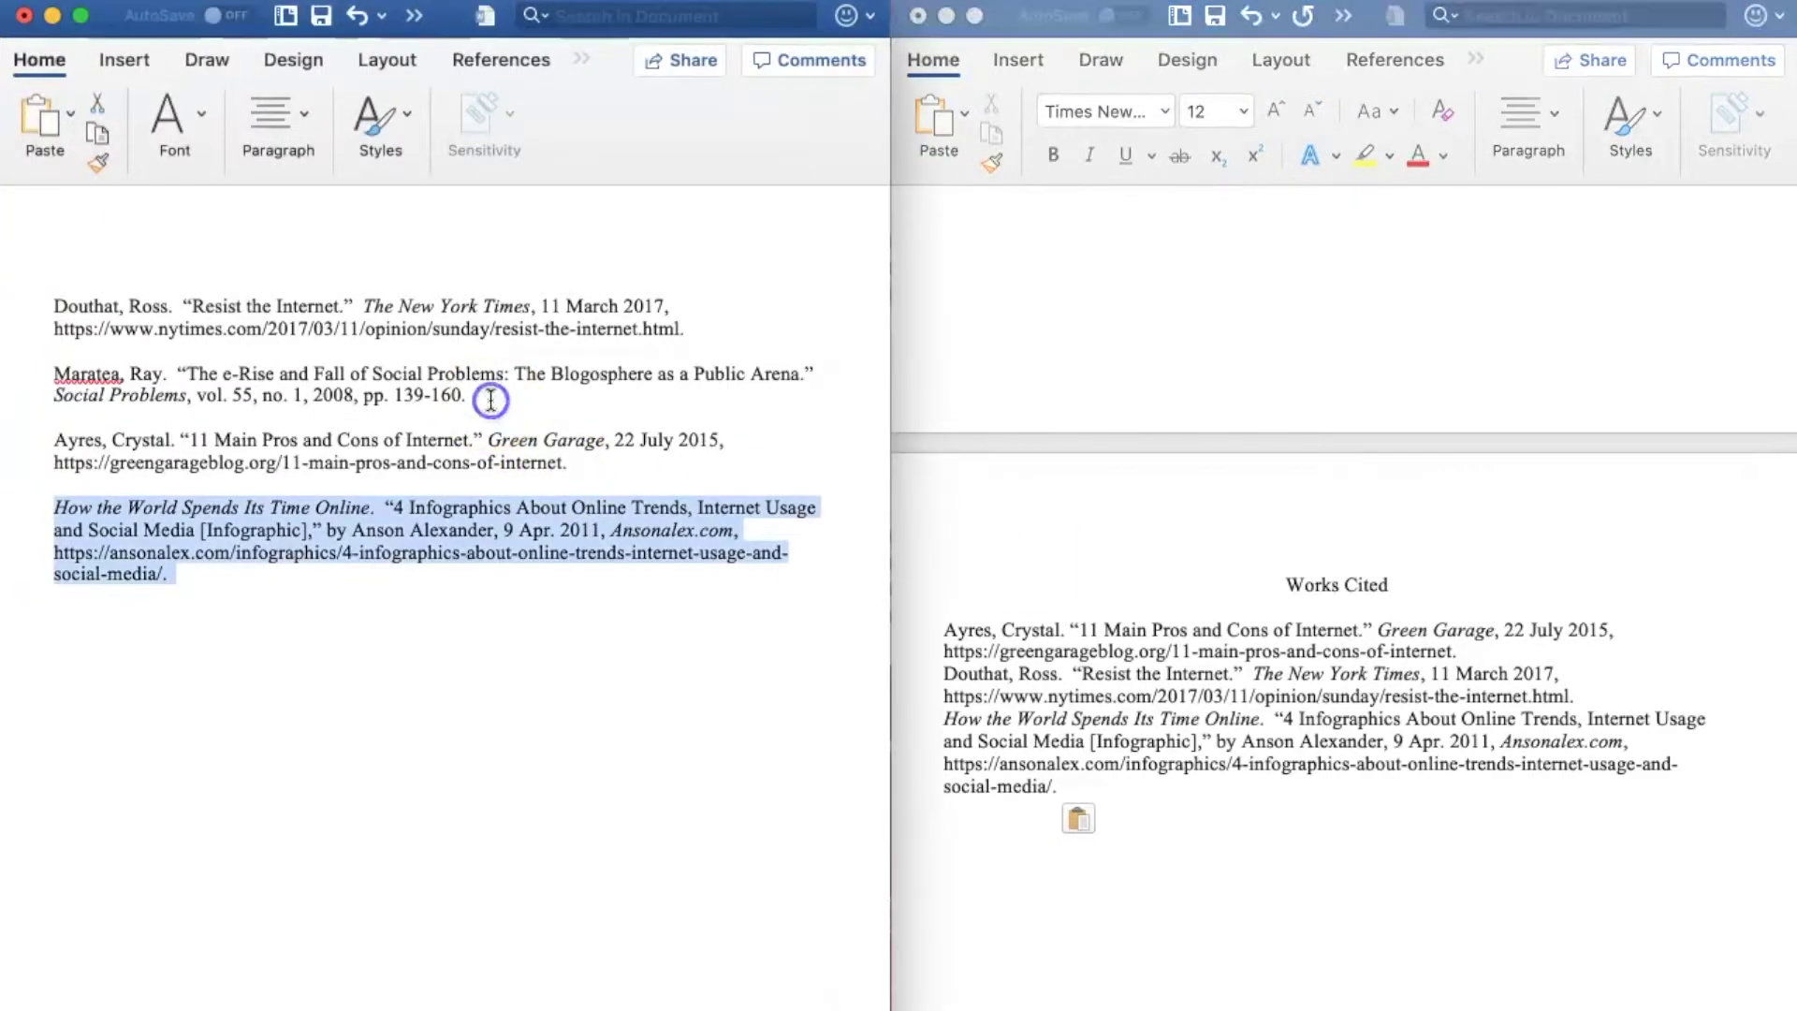
drag(468, 394, 75, 374)
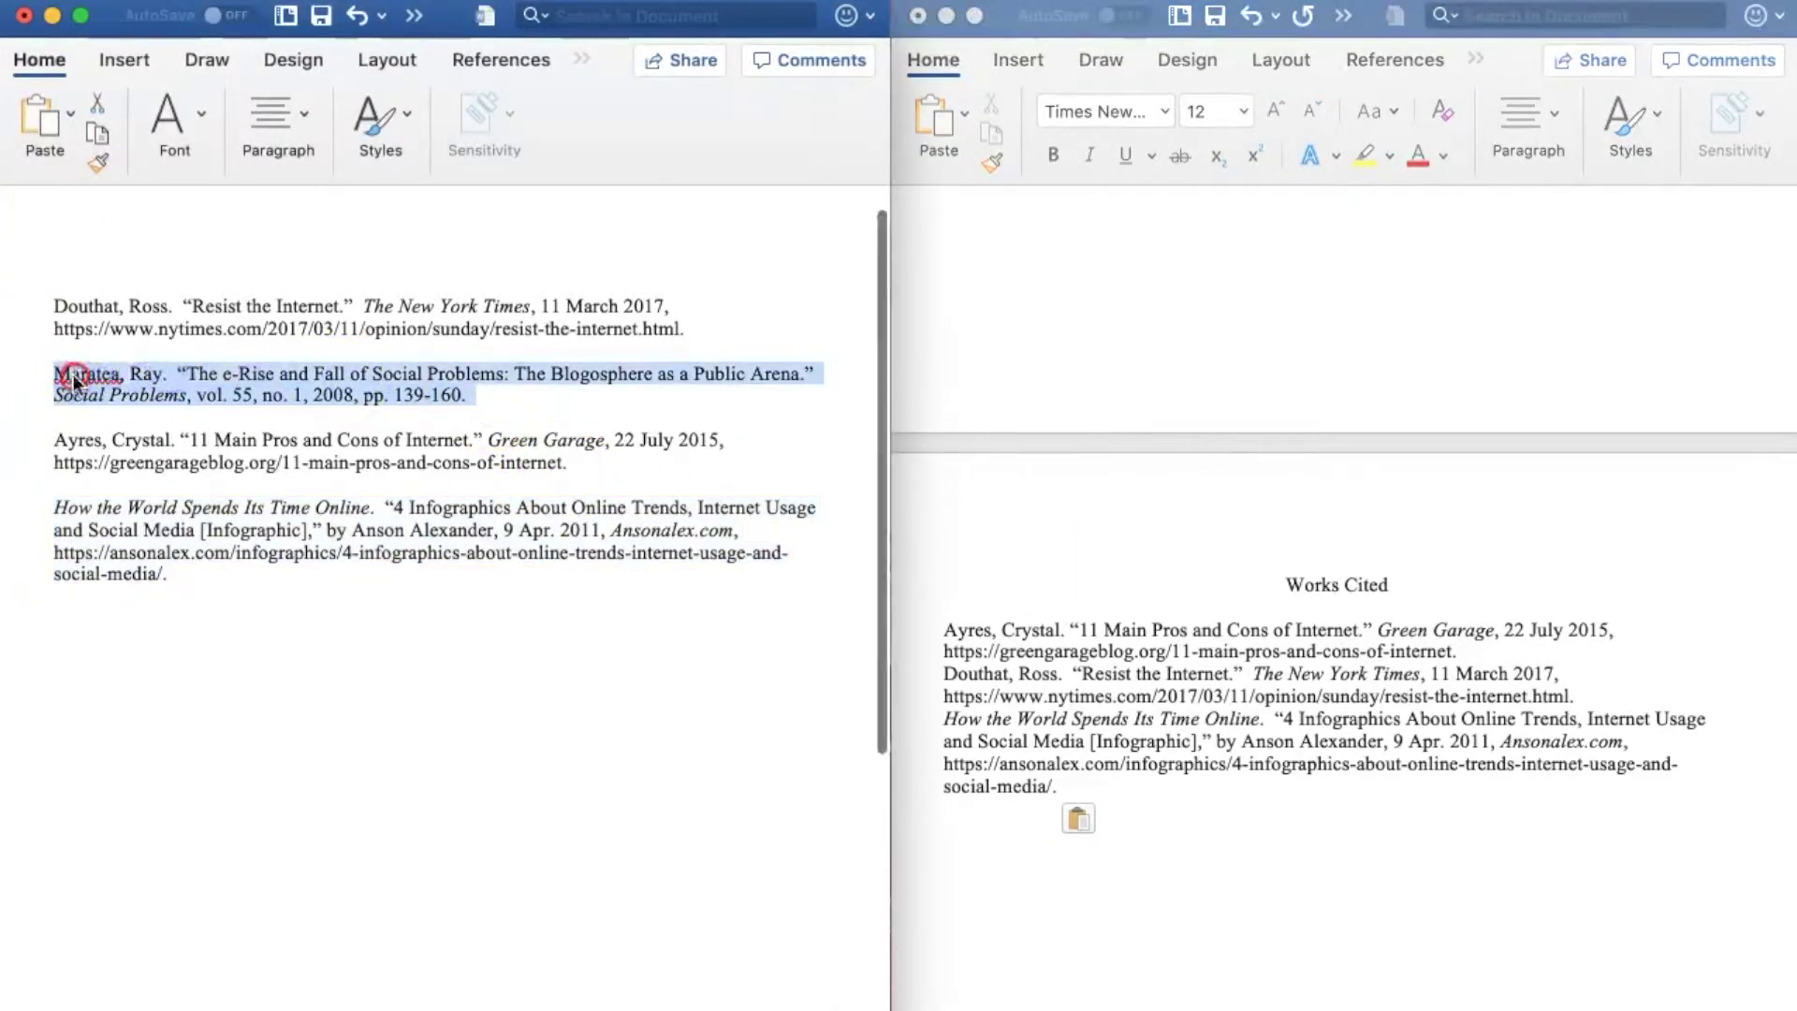
right_click(75, 374)
click(128, 417)
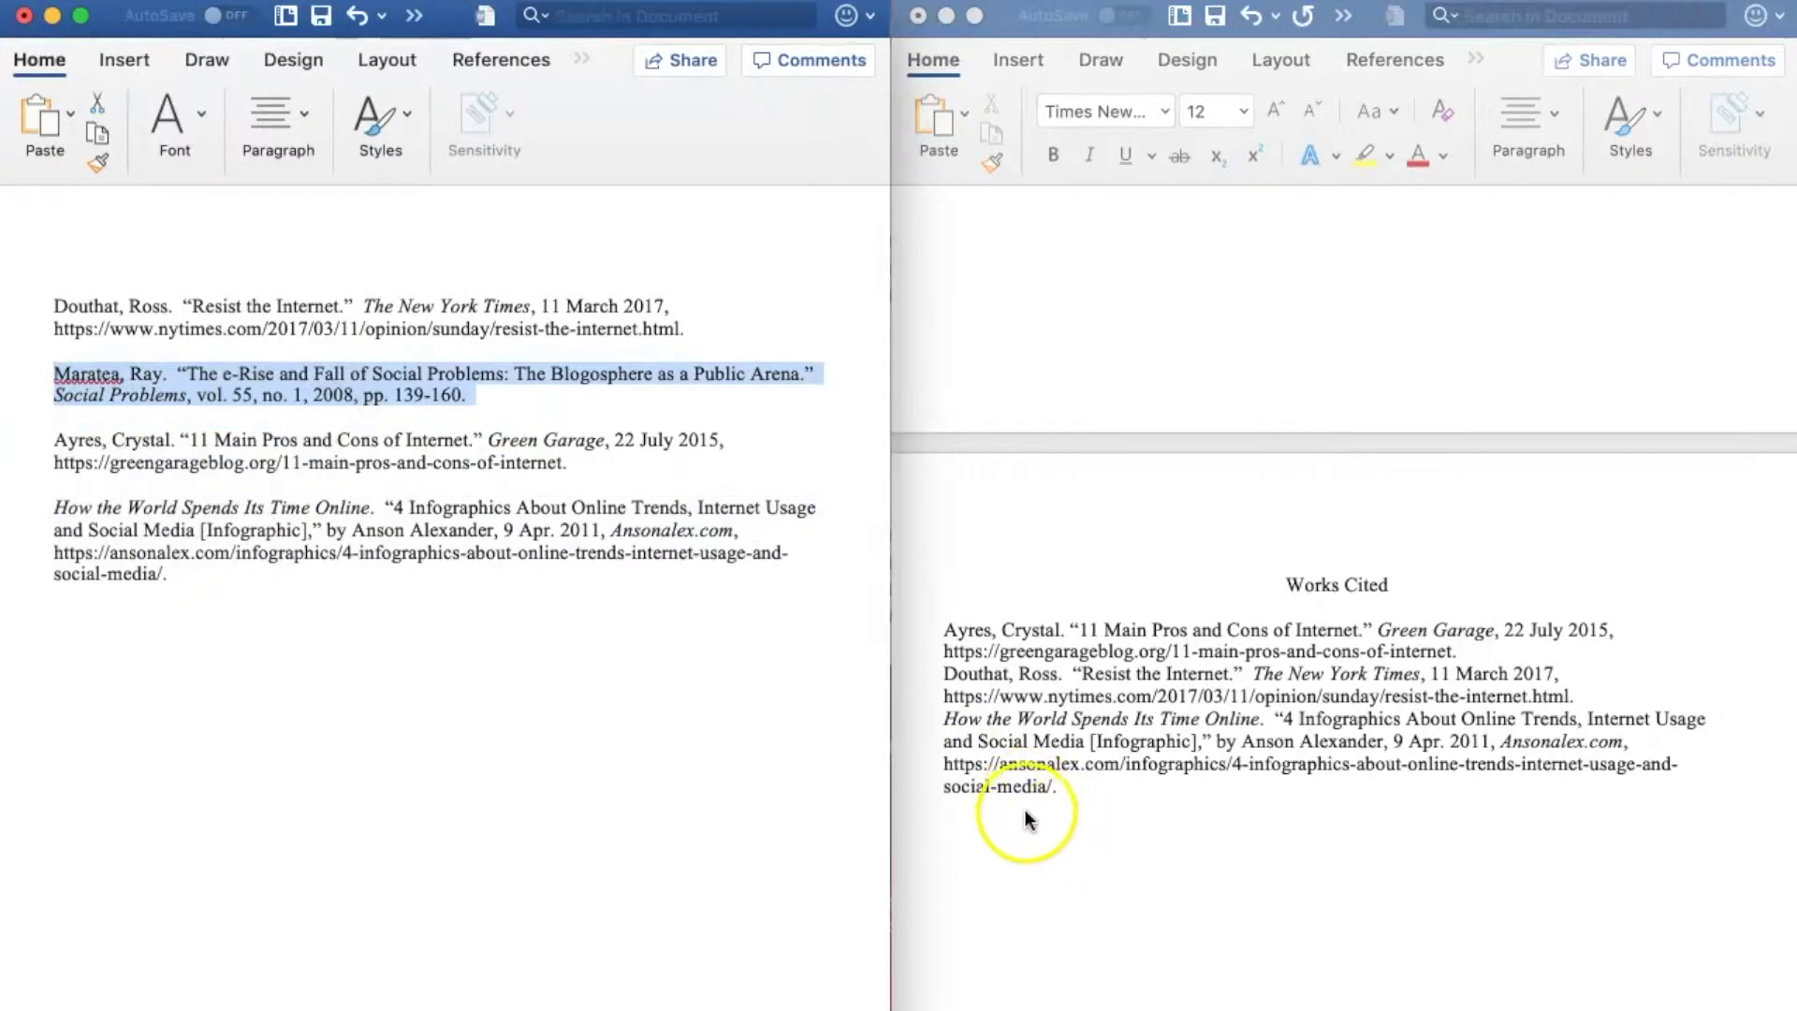
click(1022, 810)
right_click(1017, 812)
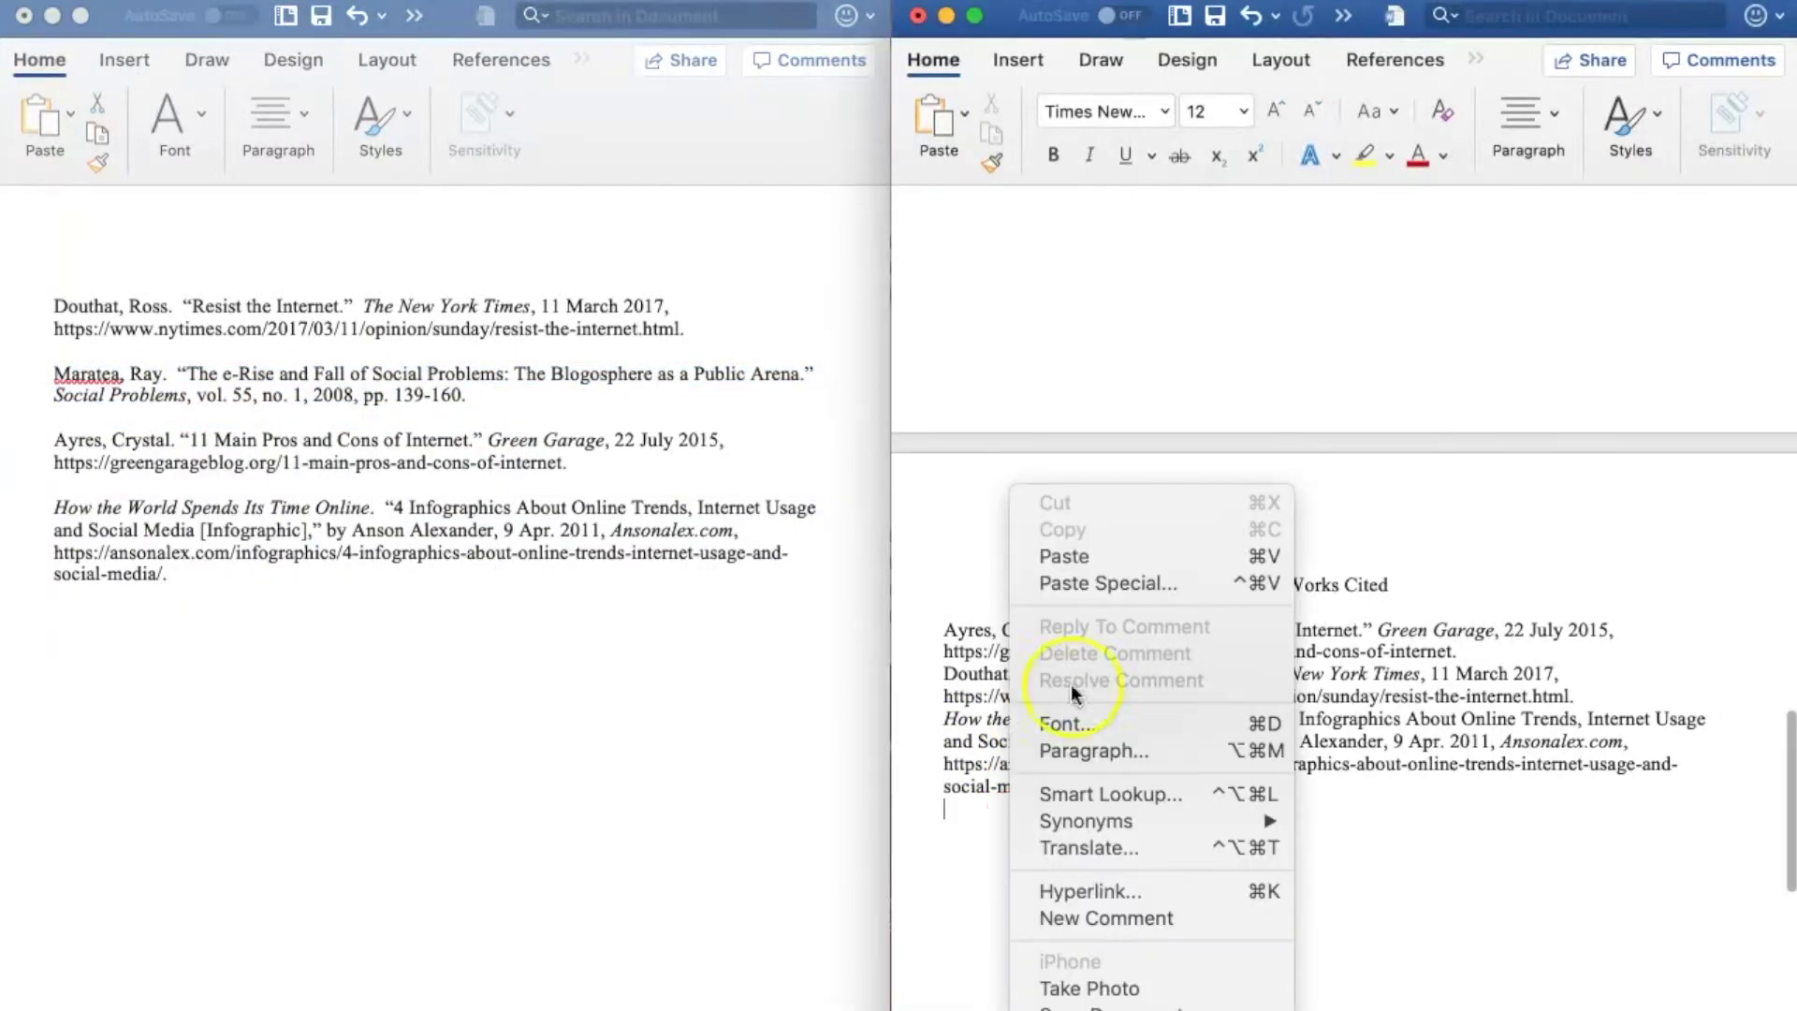
click(1088, 559)
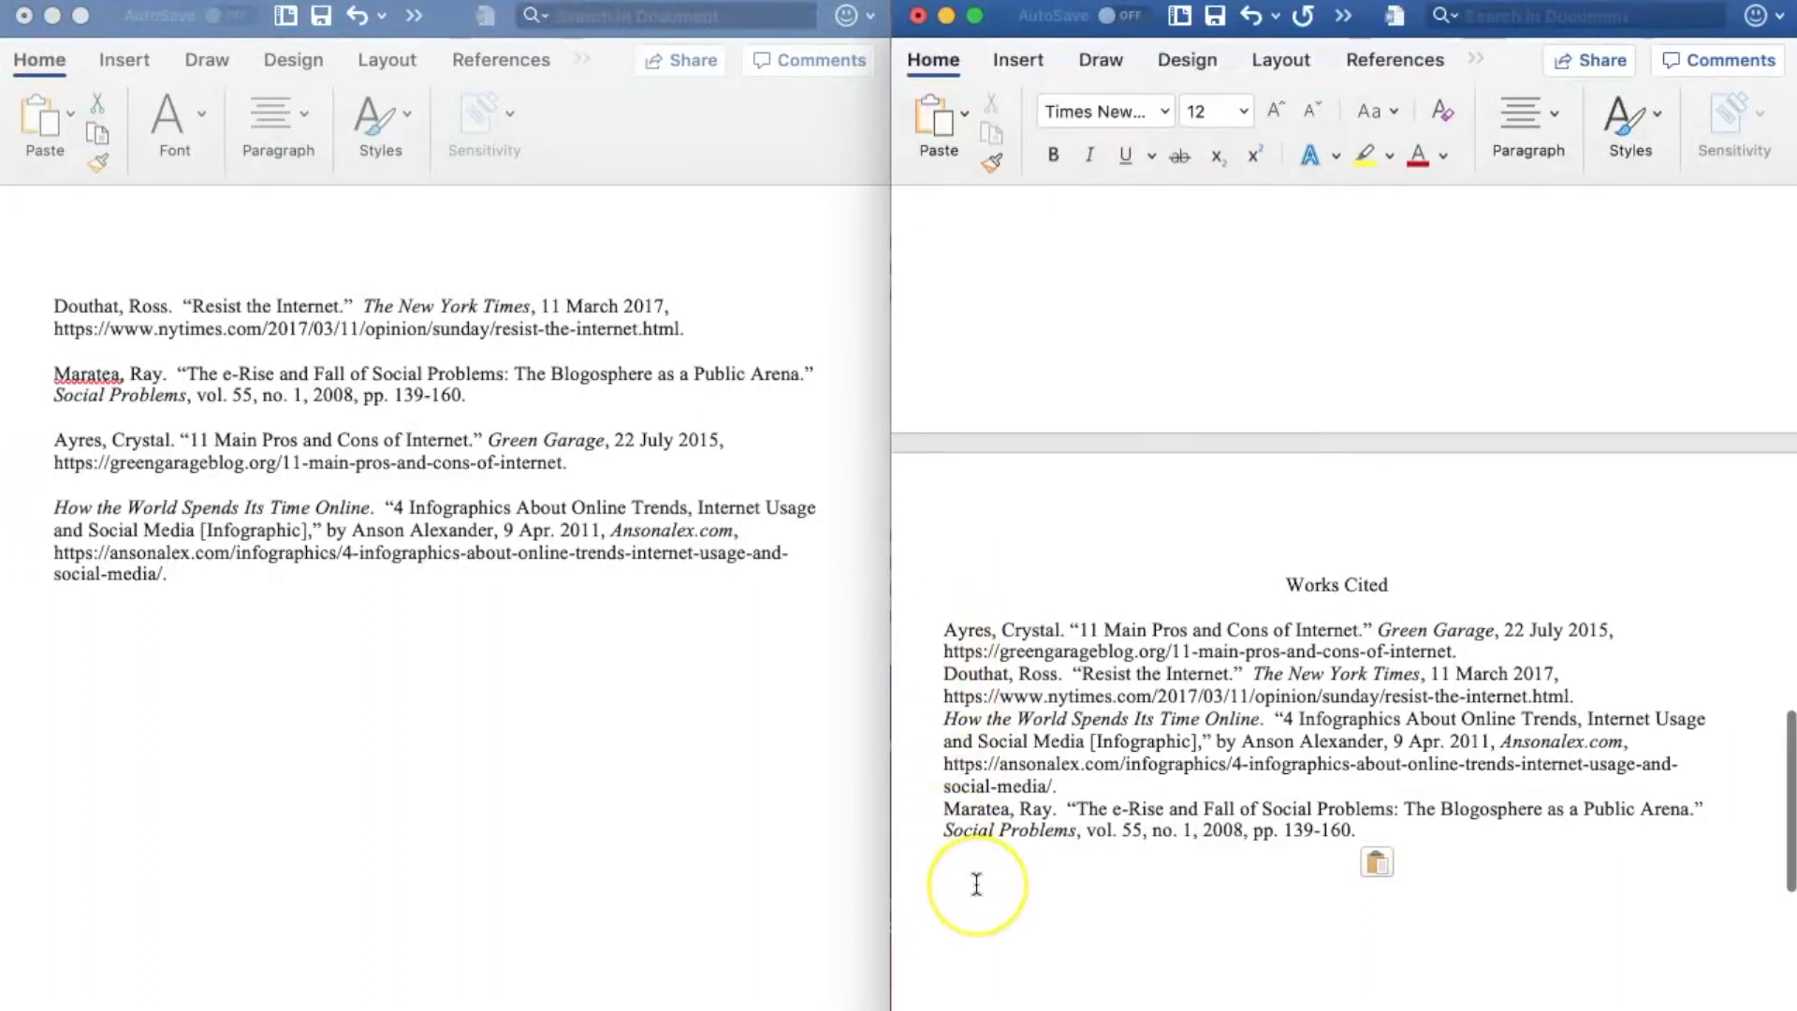
Apply a hanging indent of 0.5" to all four Works Cited entries, leaving the heading out
scroll(974, 880, down, 1)
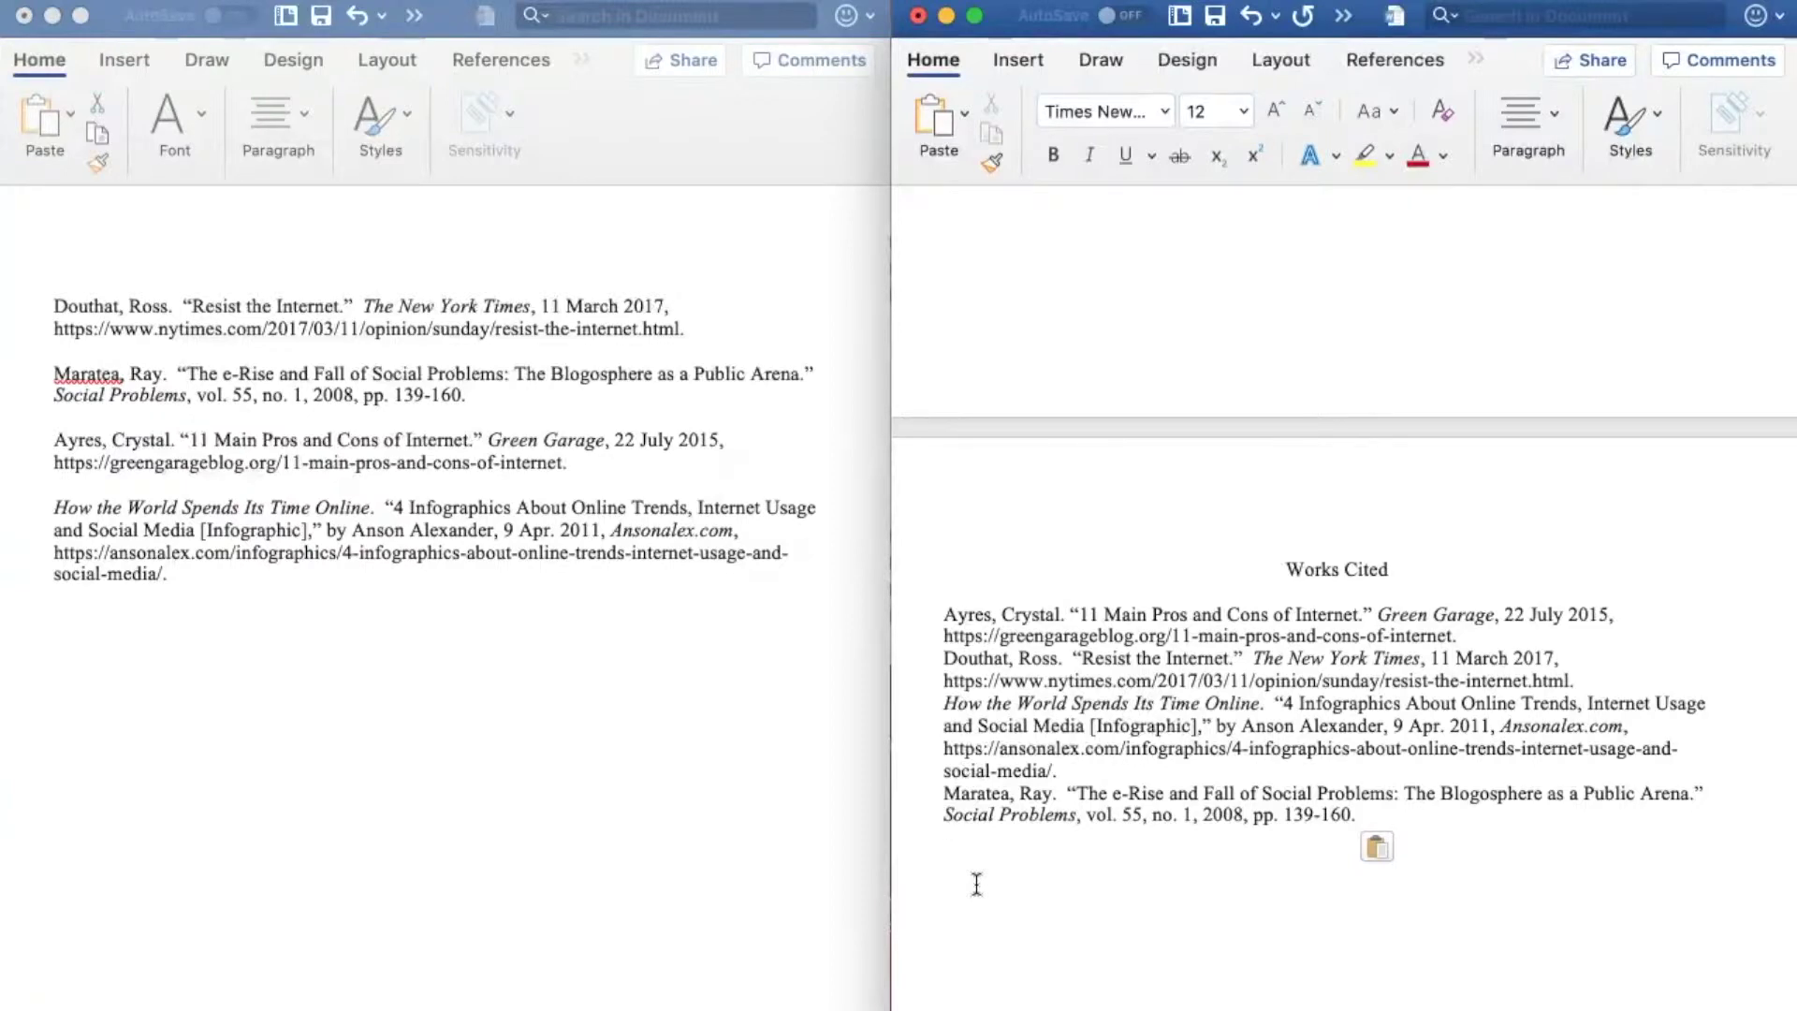
mouse_move(1360, 815)
mouse_down()
mouse_move(1031, 637)
mouse_move(945, 617)
mouse_up()
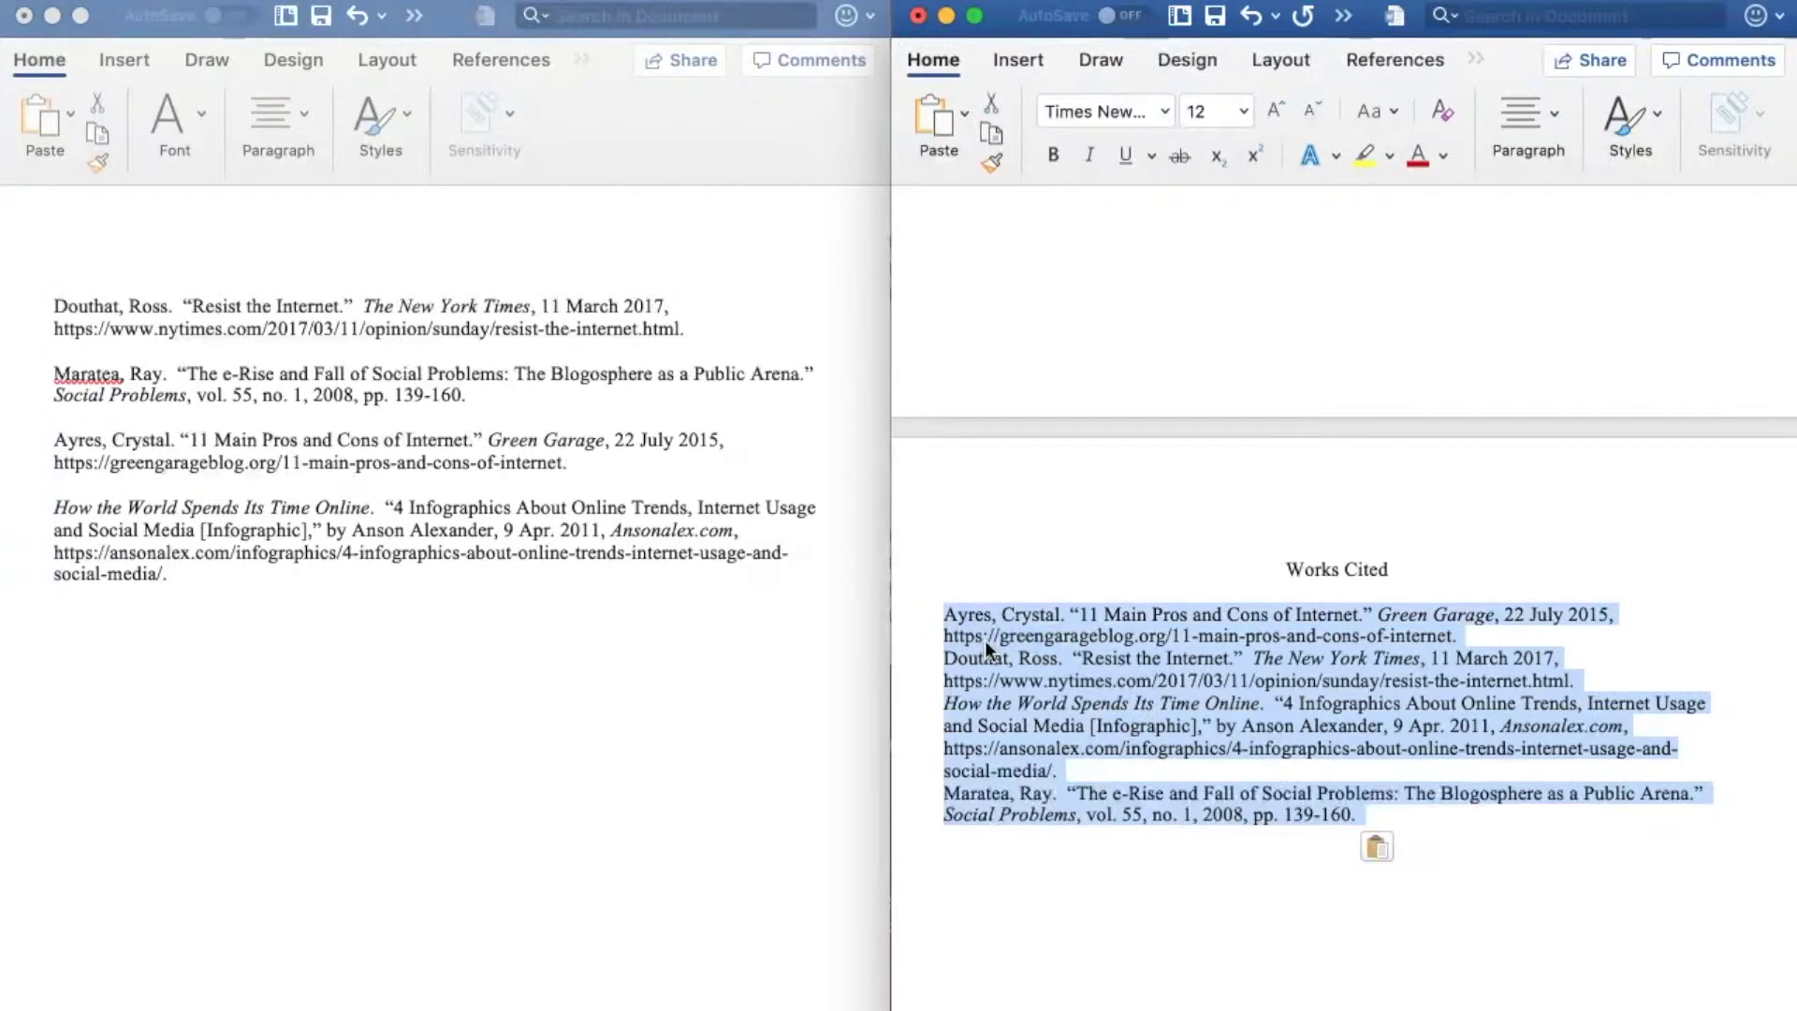
right_click(984, 640)
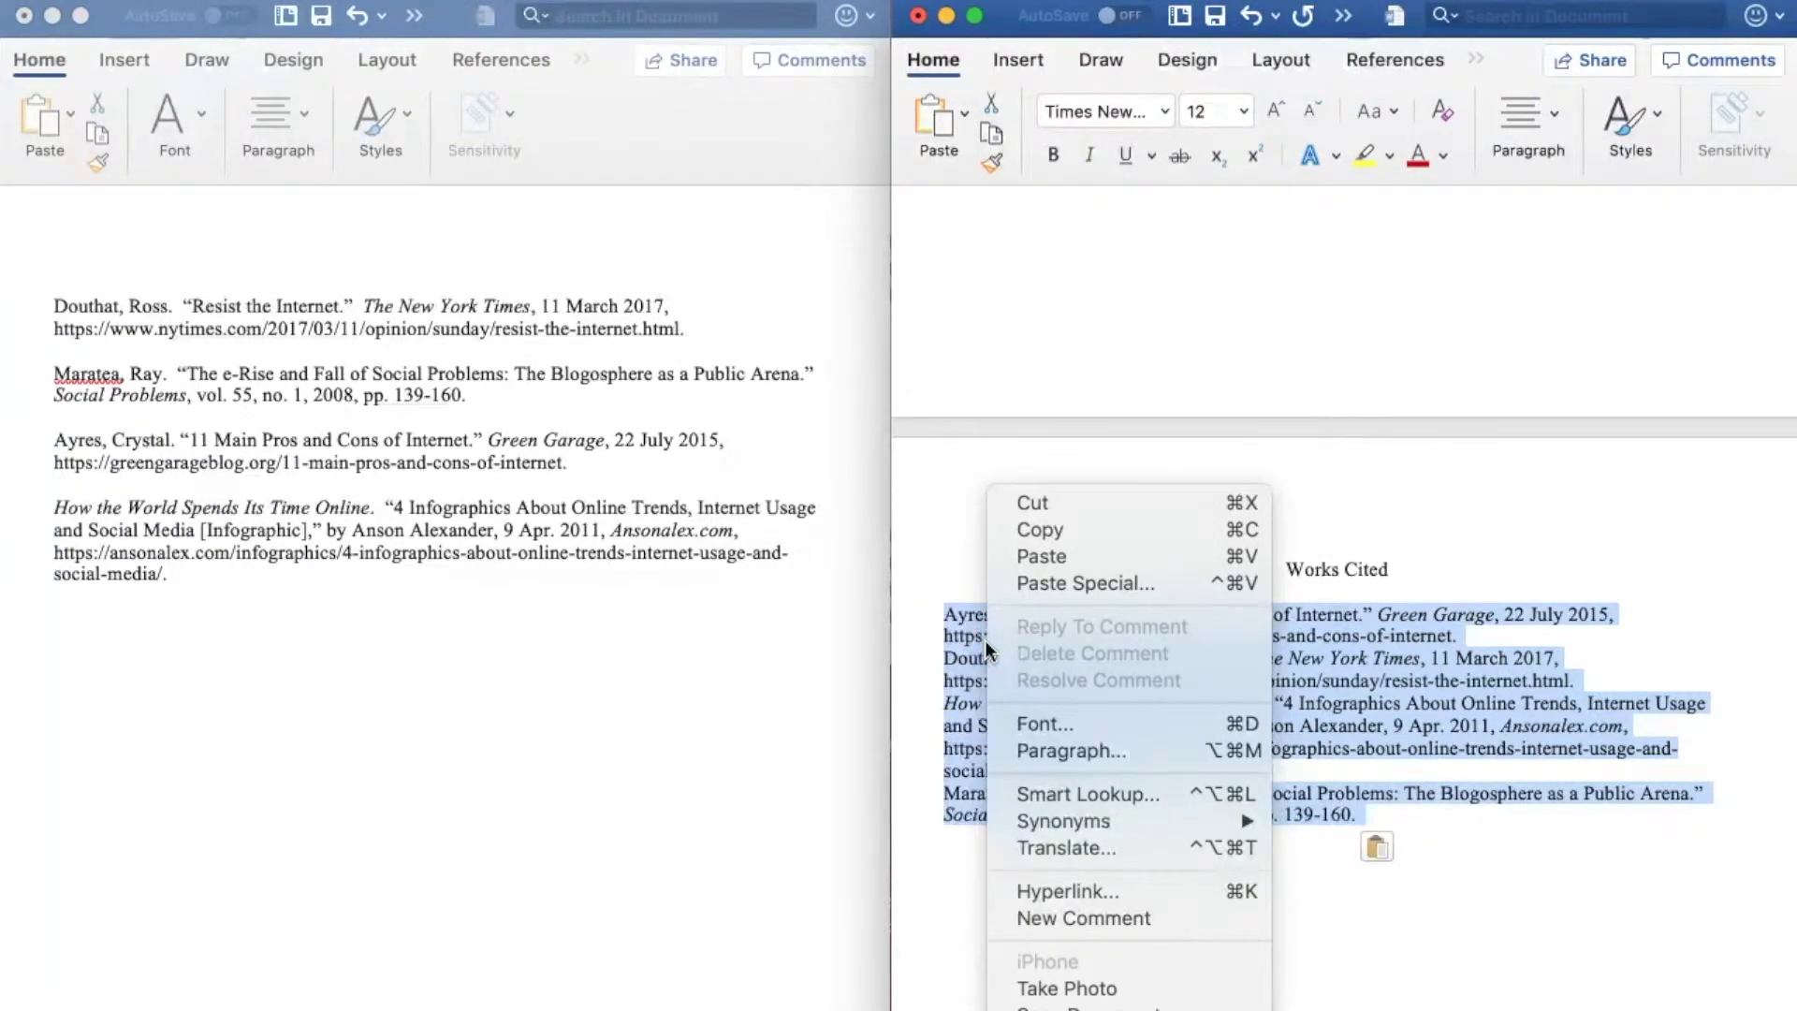
click(1078, 749)
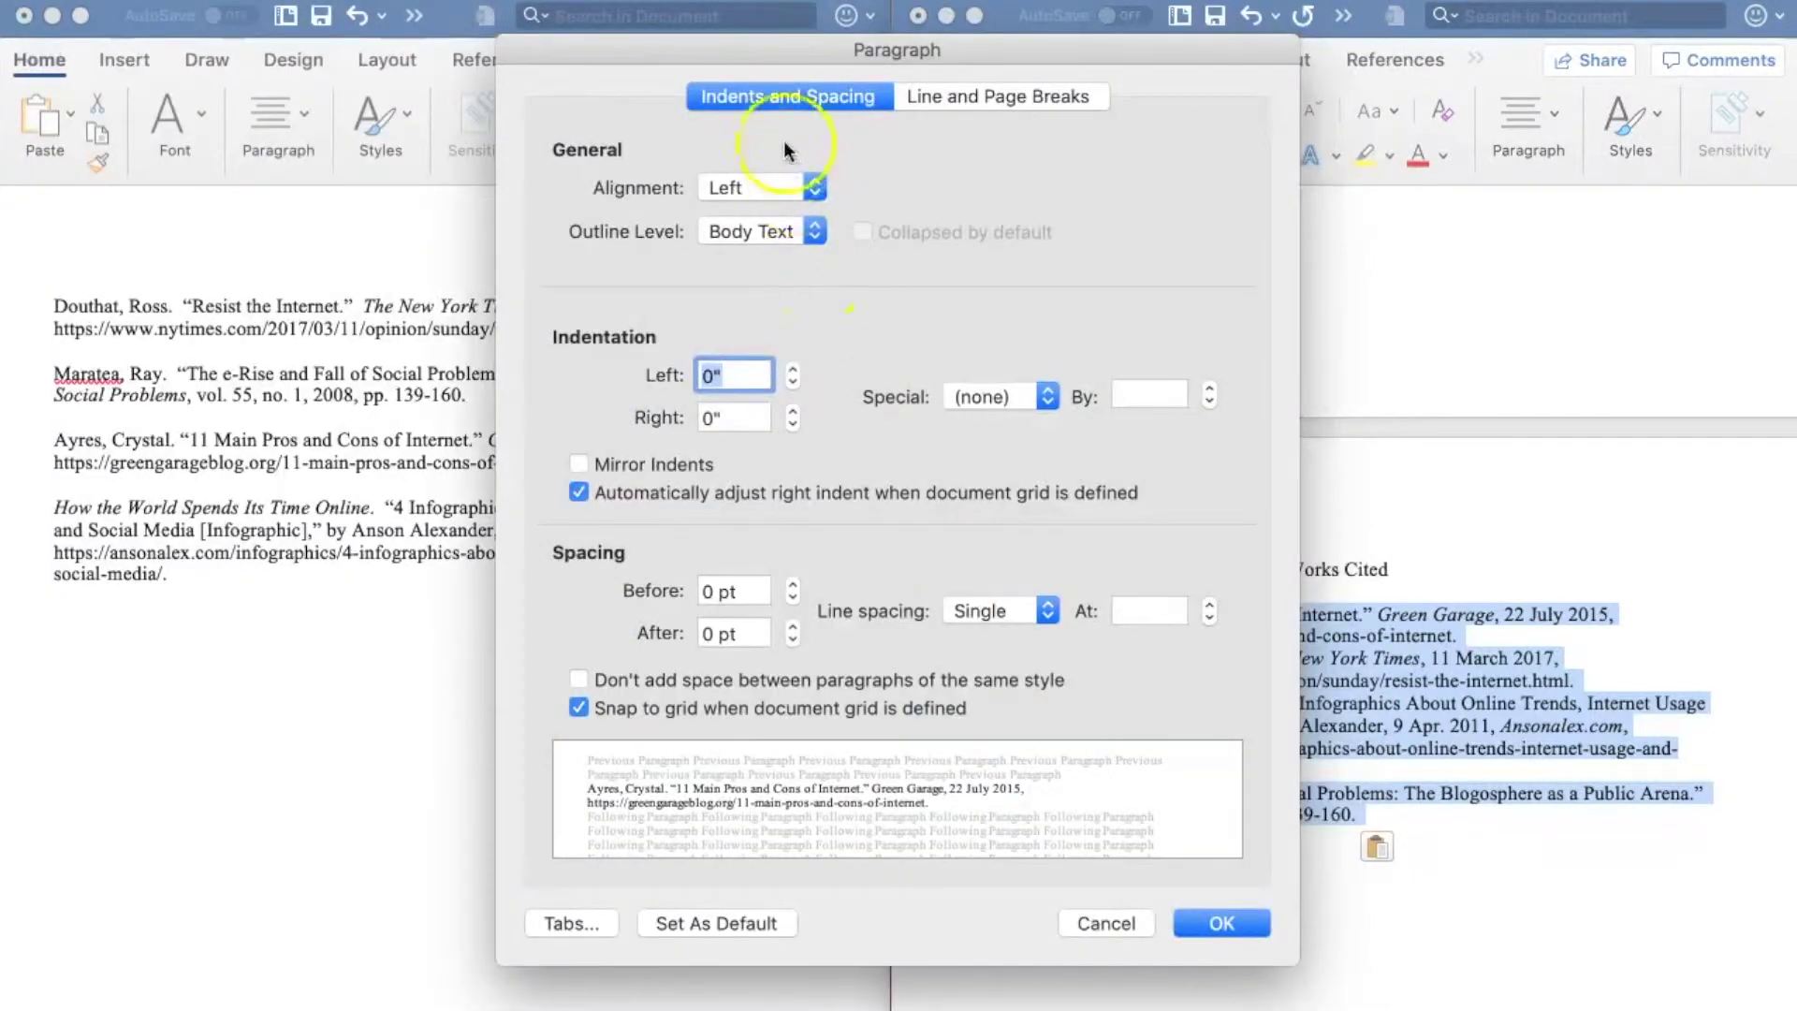
click(773, 101)
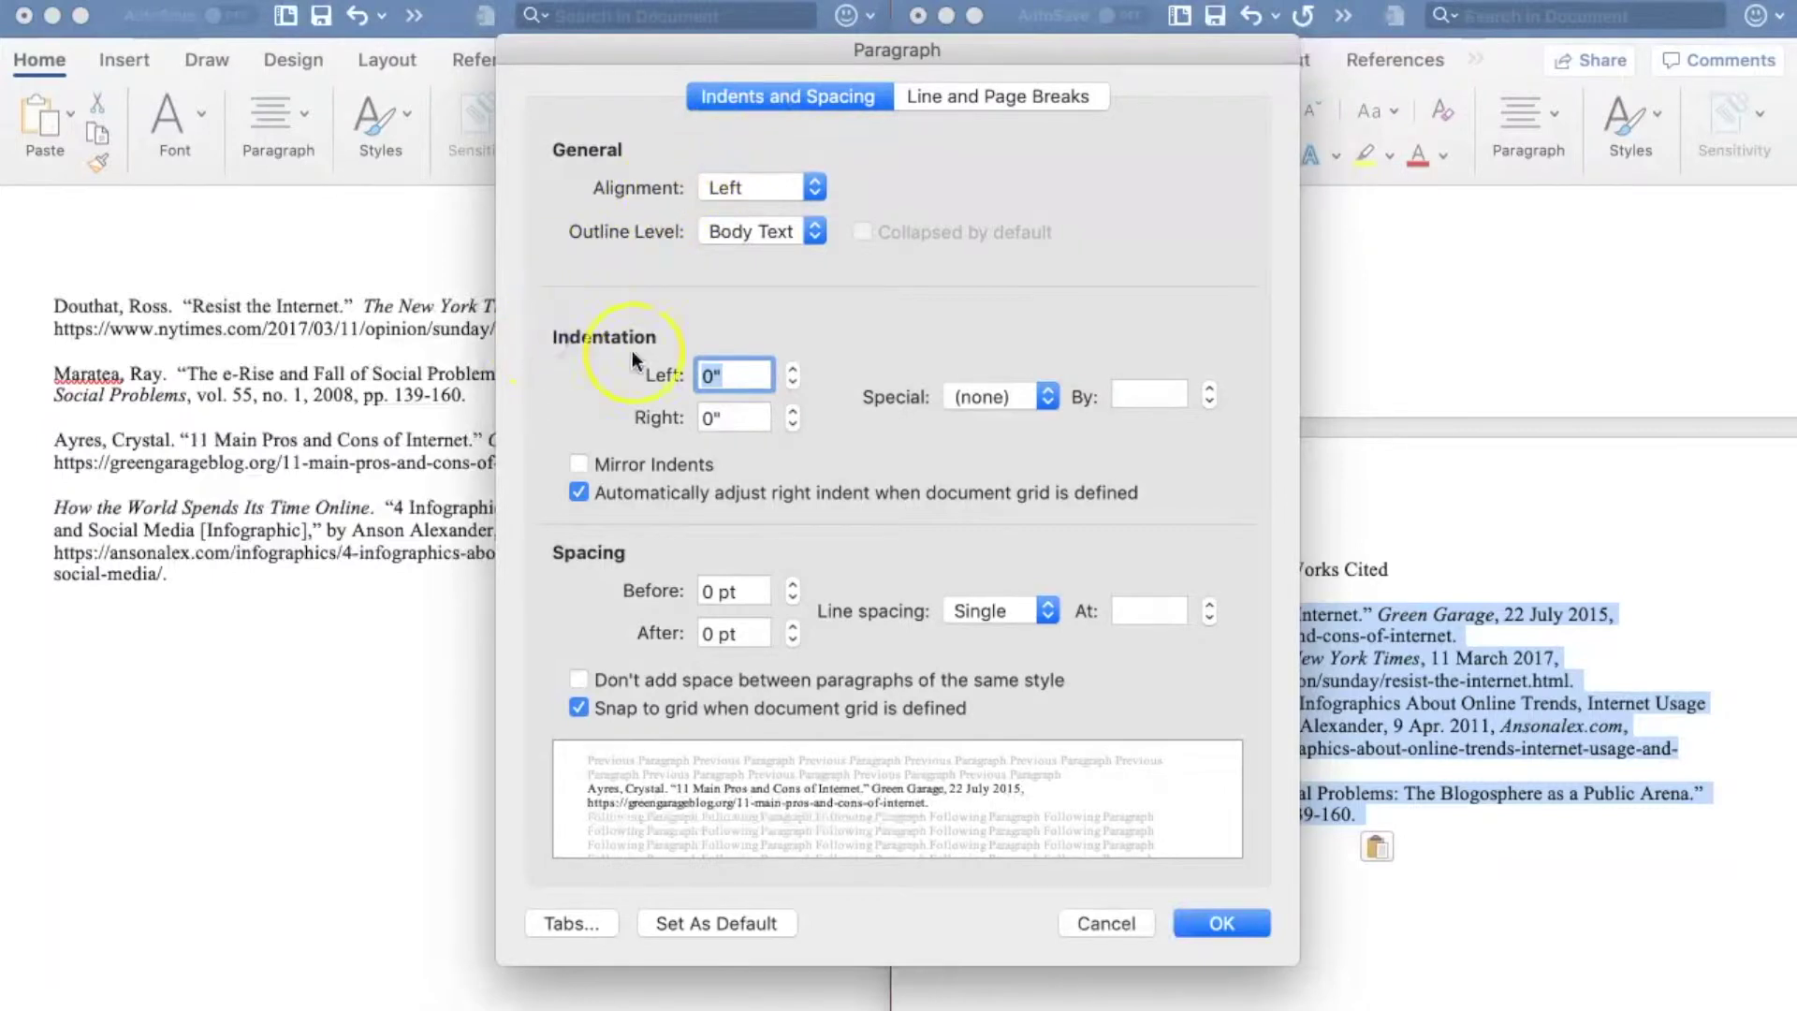
click(857, 401)
click(970, 397)
click(996, 442)
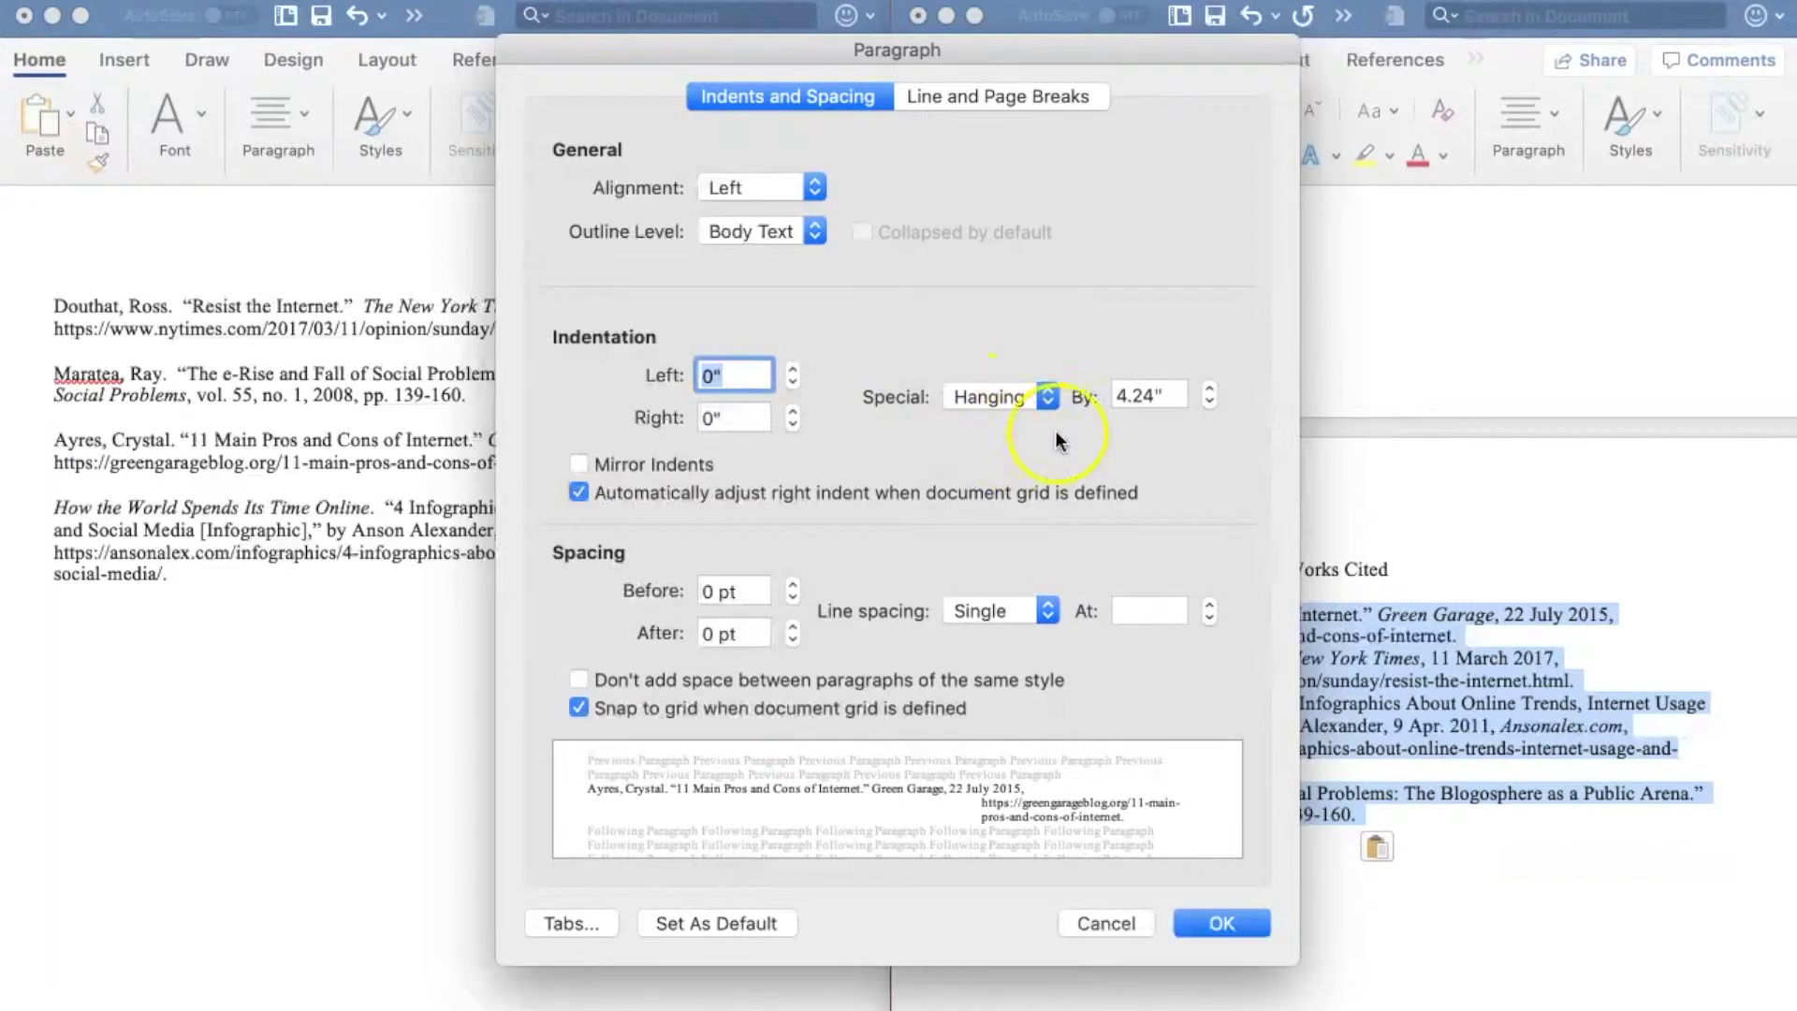
double_click(1139, 393)
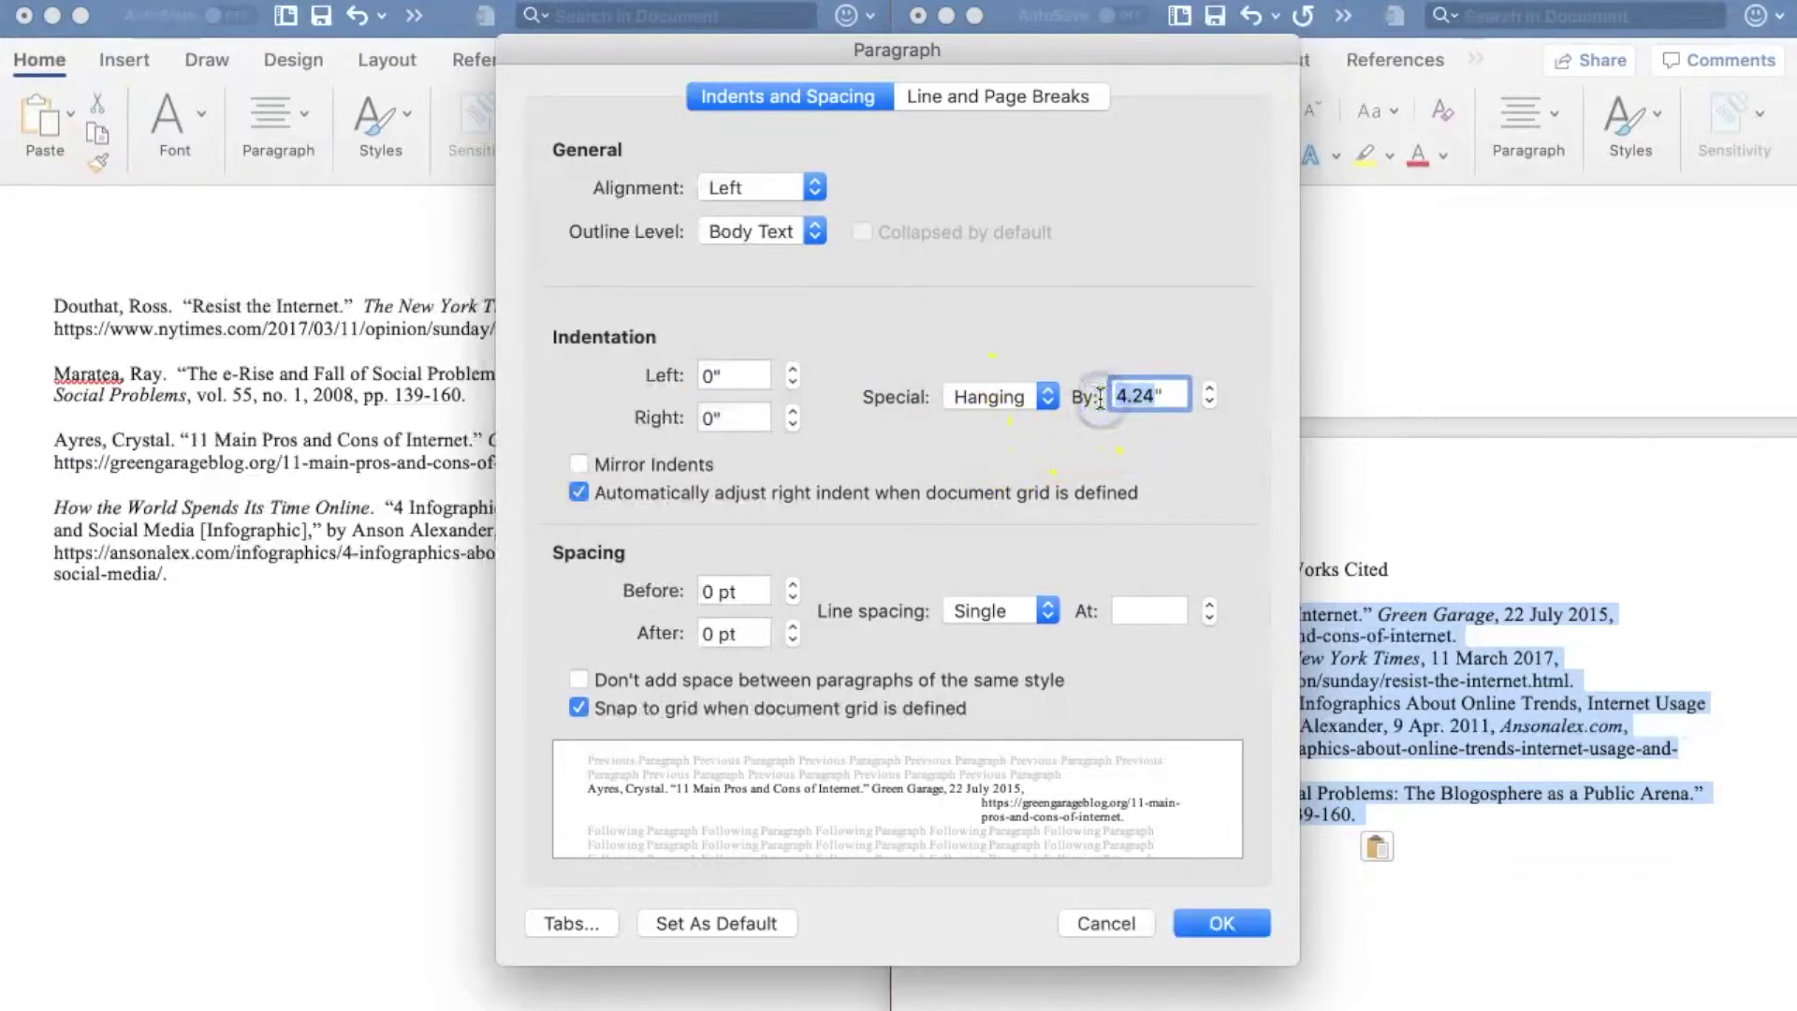
text(0.5)
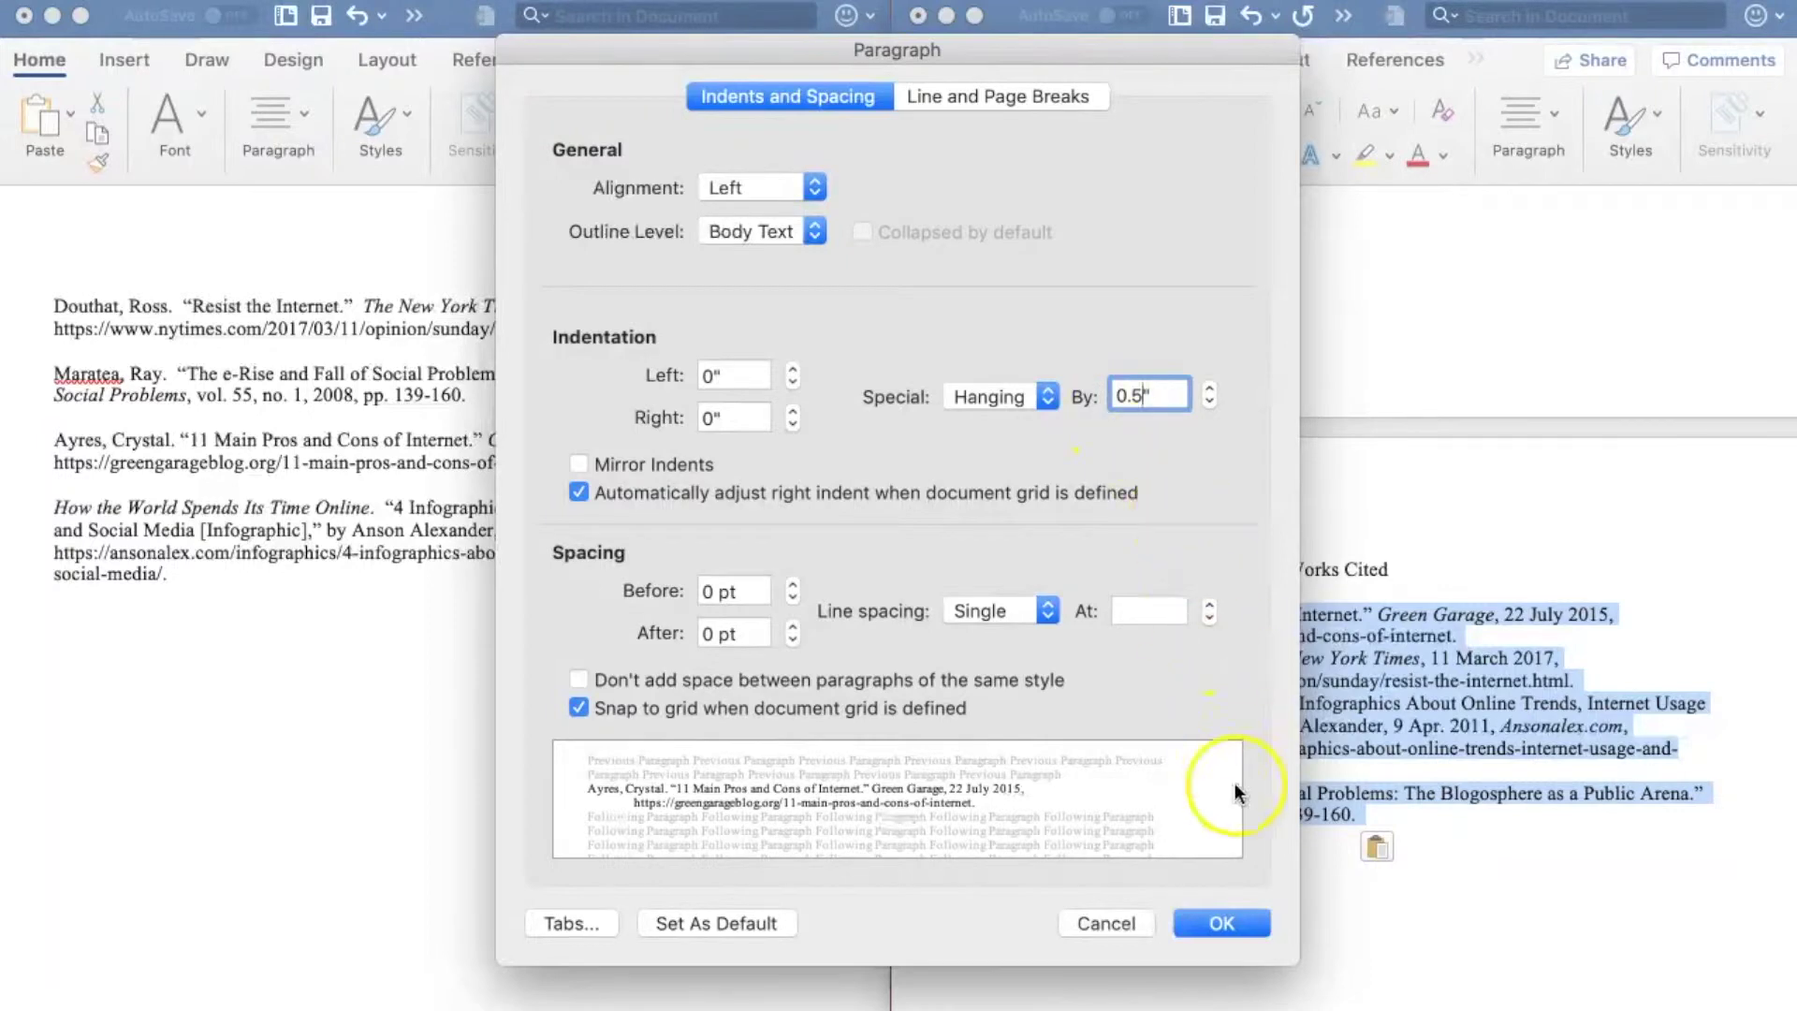
click(1244, 913)
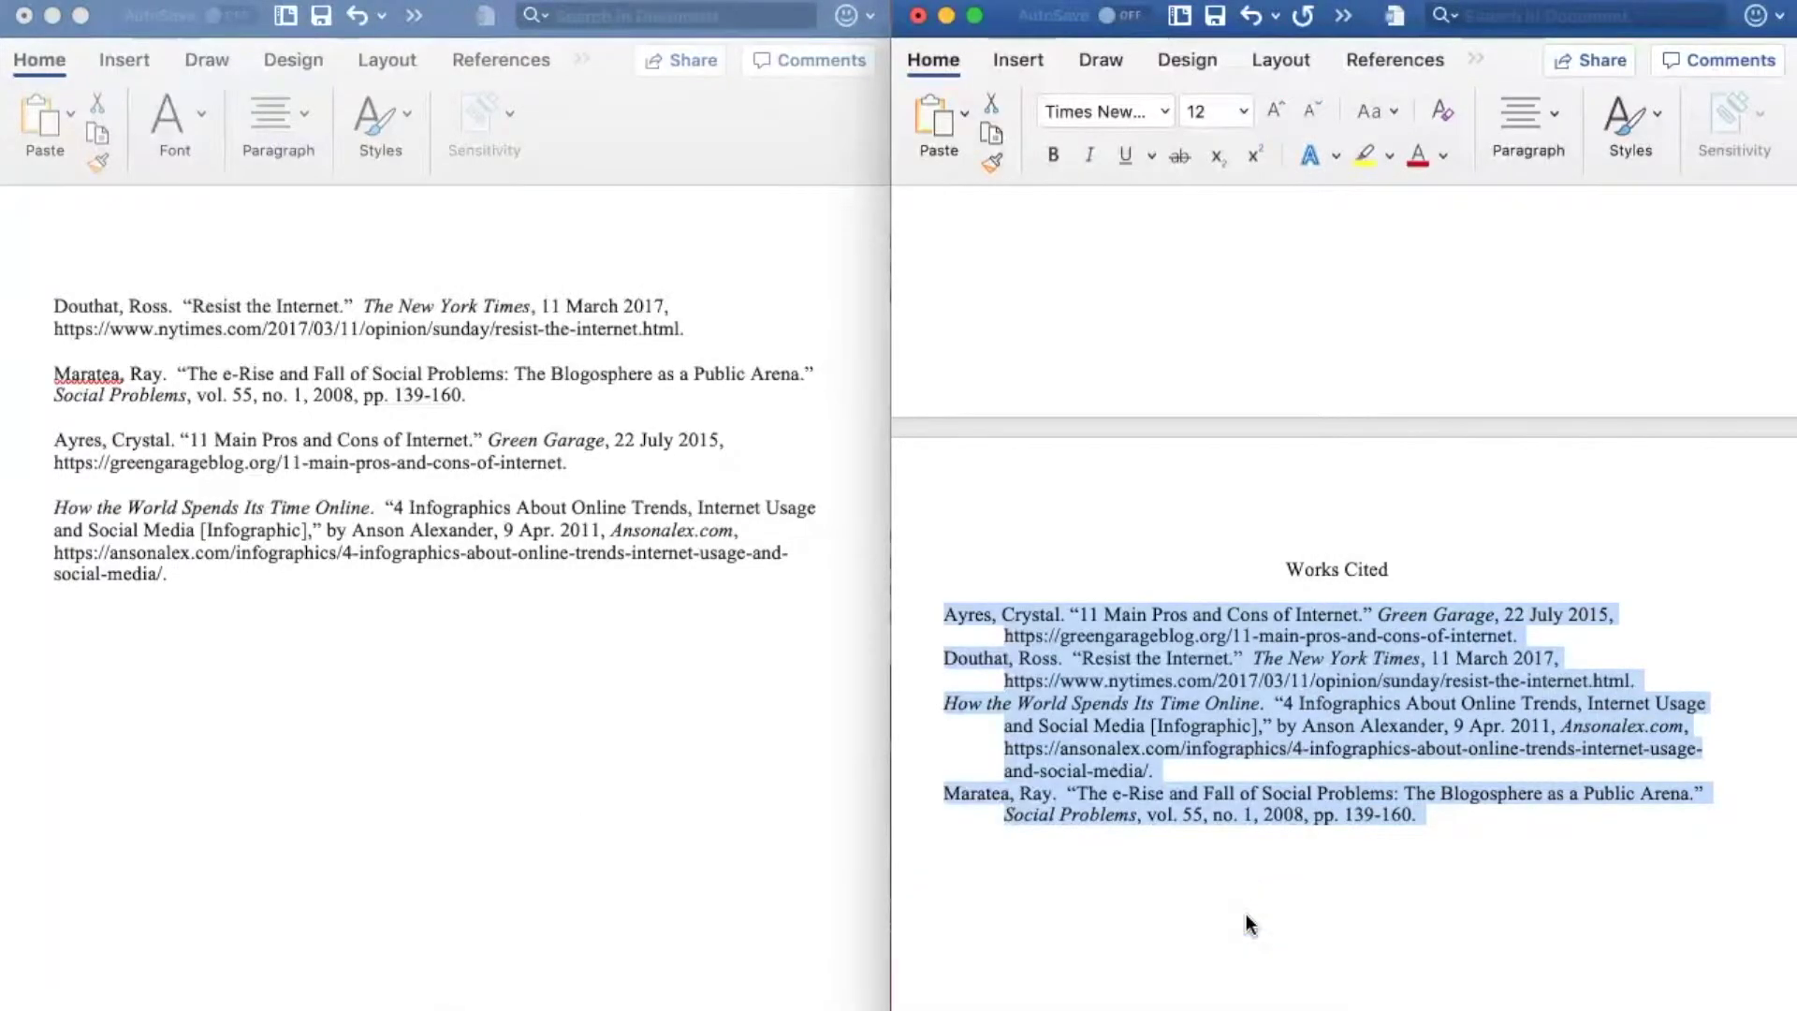
click(1293, 881)
click(1177, 873)
Set the line spacing of all four Works Cited entries to Double in the paragraph settings
scroll(1177, 873, down, 1)
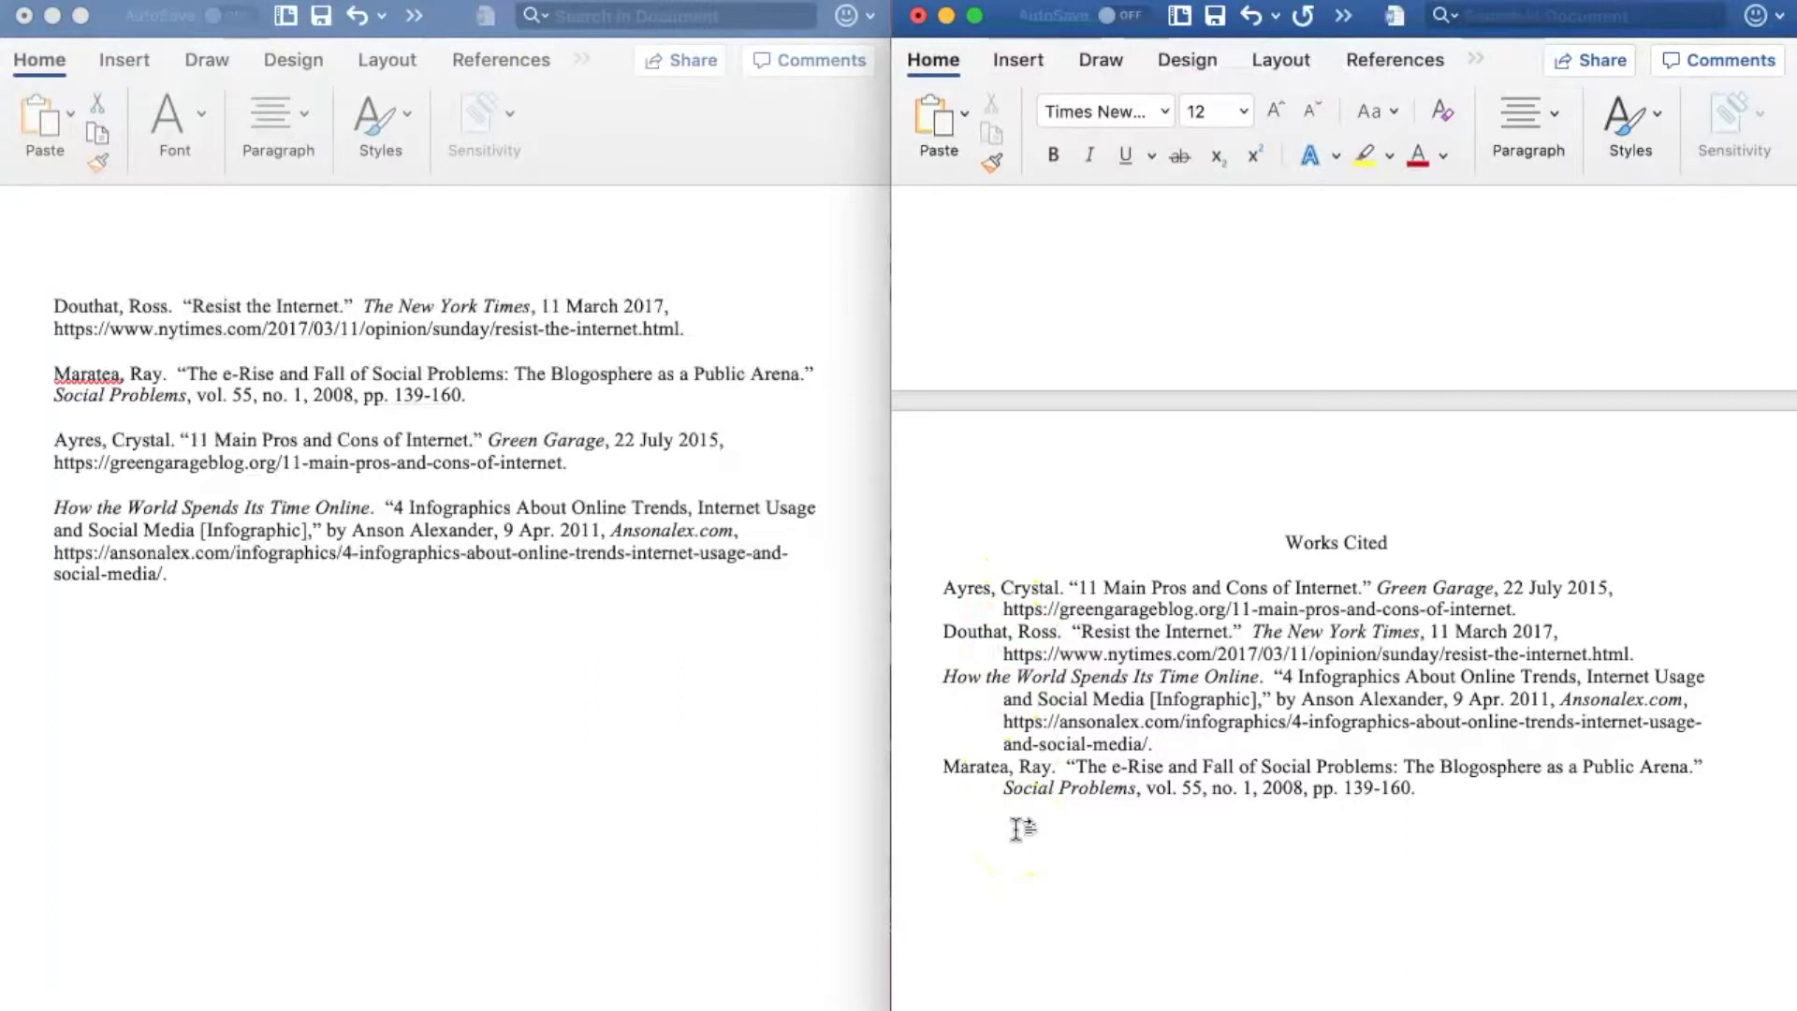
click(1431, 786)
drag(1409, 777, 954, 583)
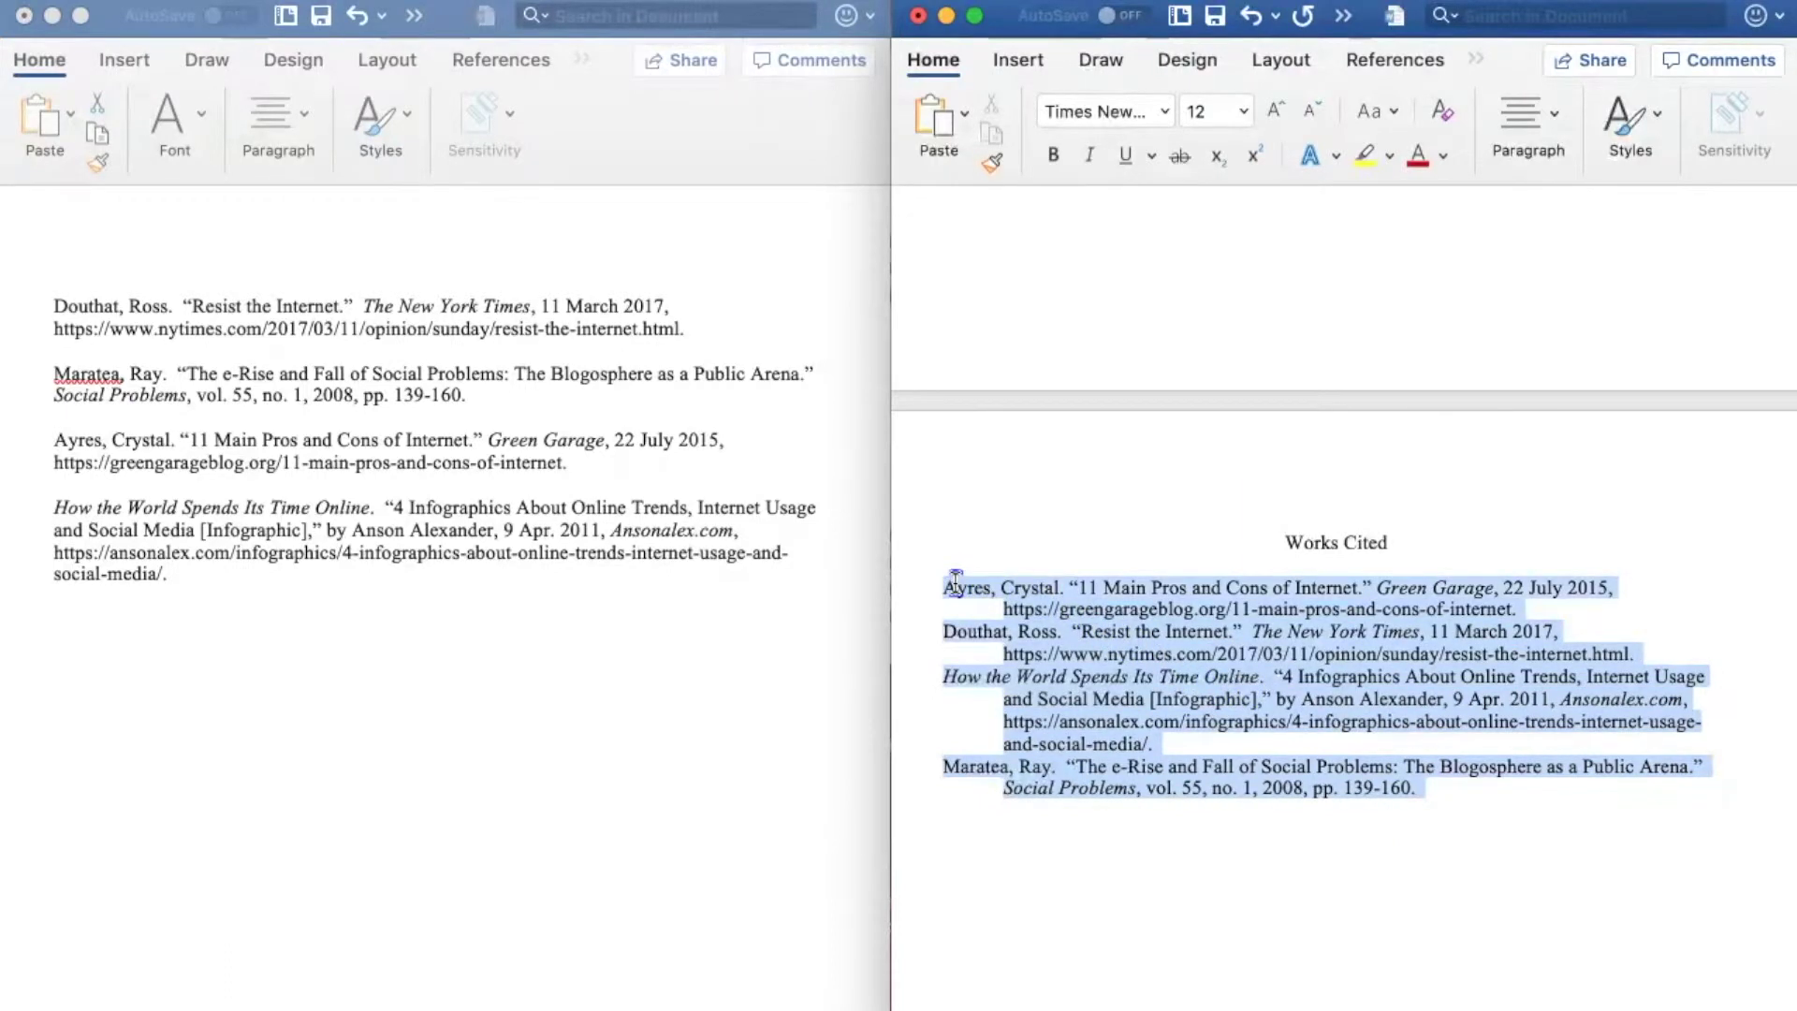
right_click(1076, 617)
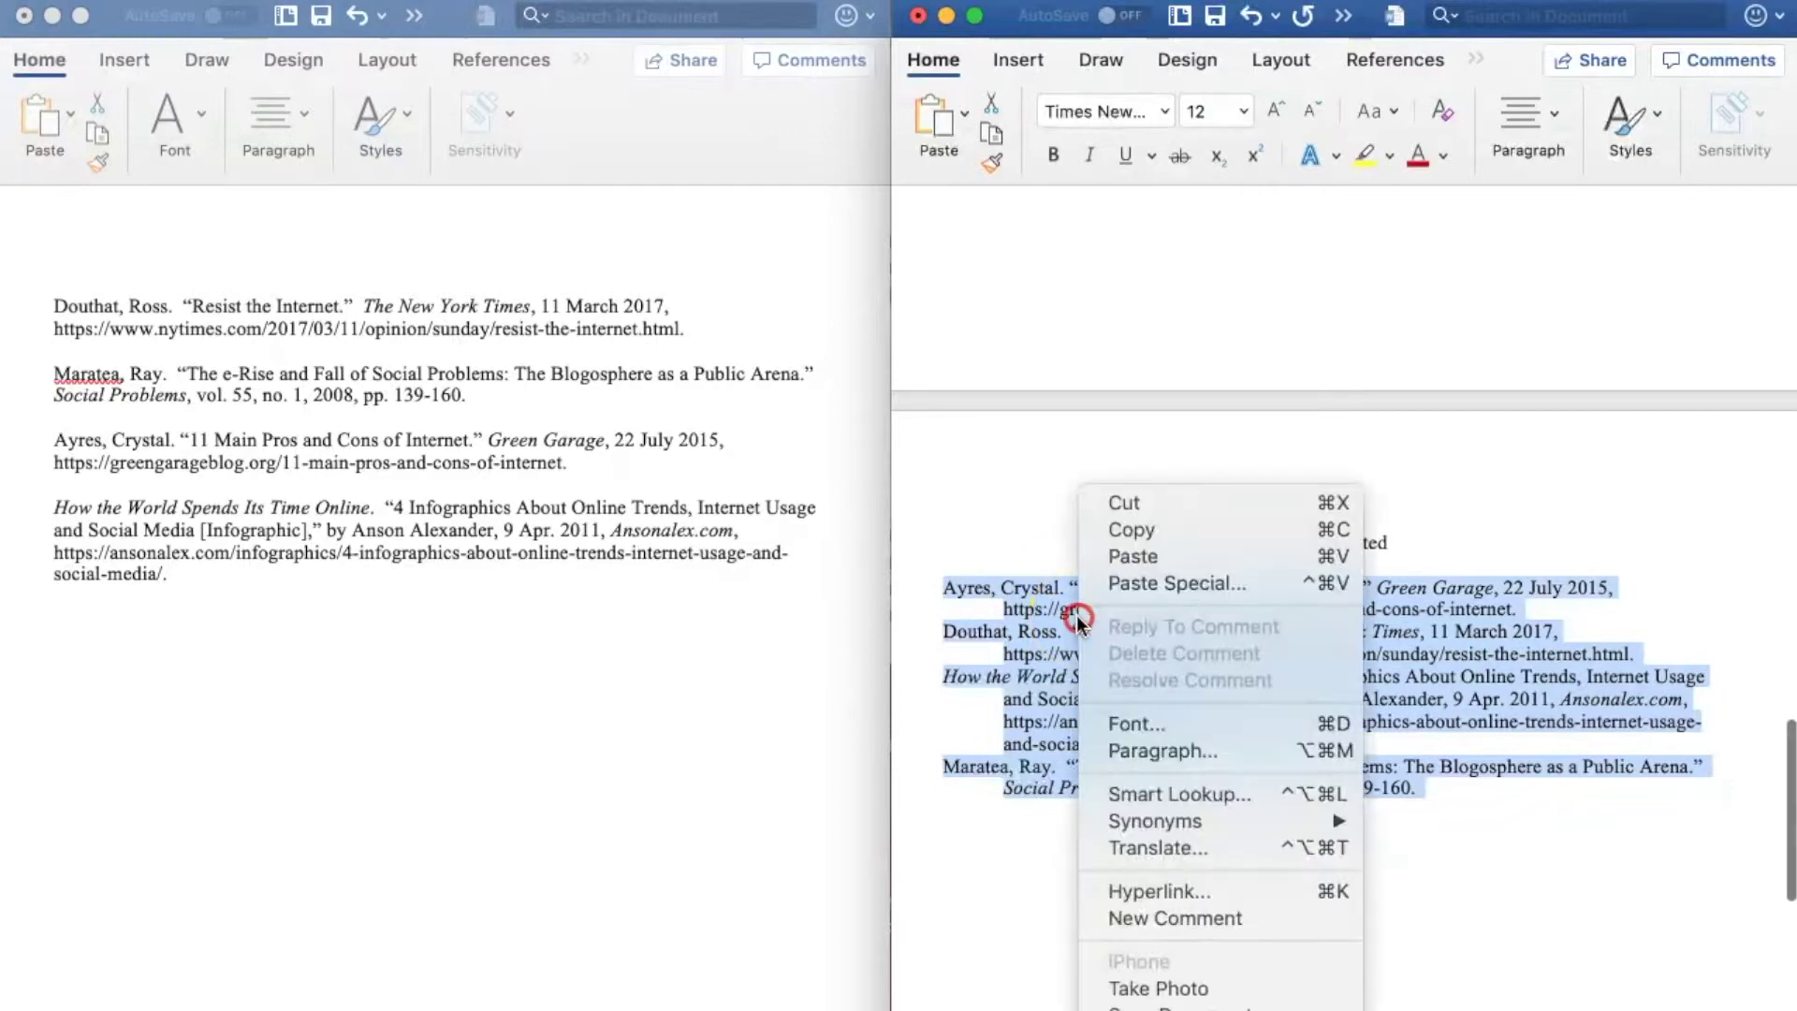
click(1159, 754)
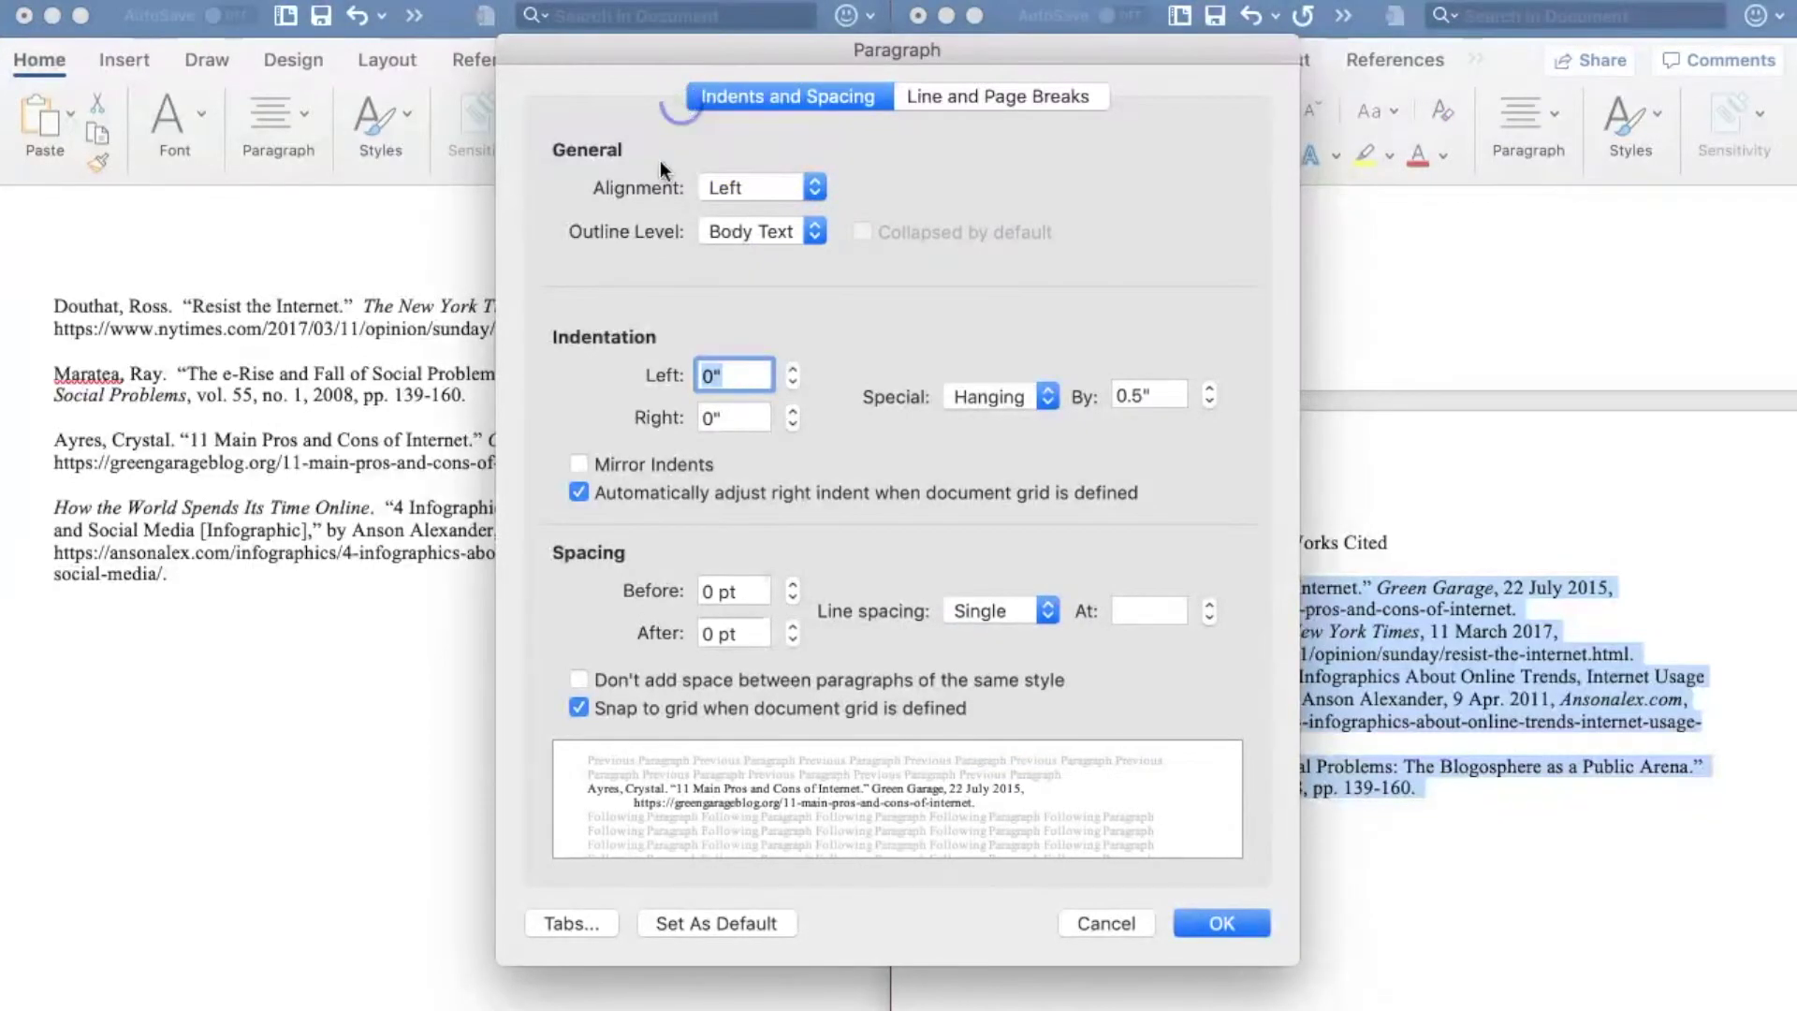
click(1041, 609)
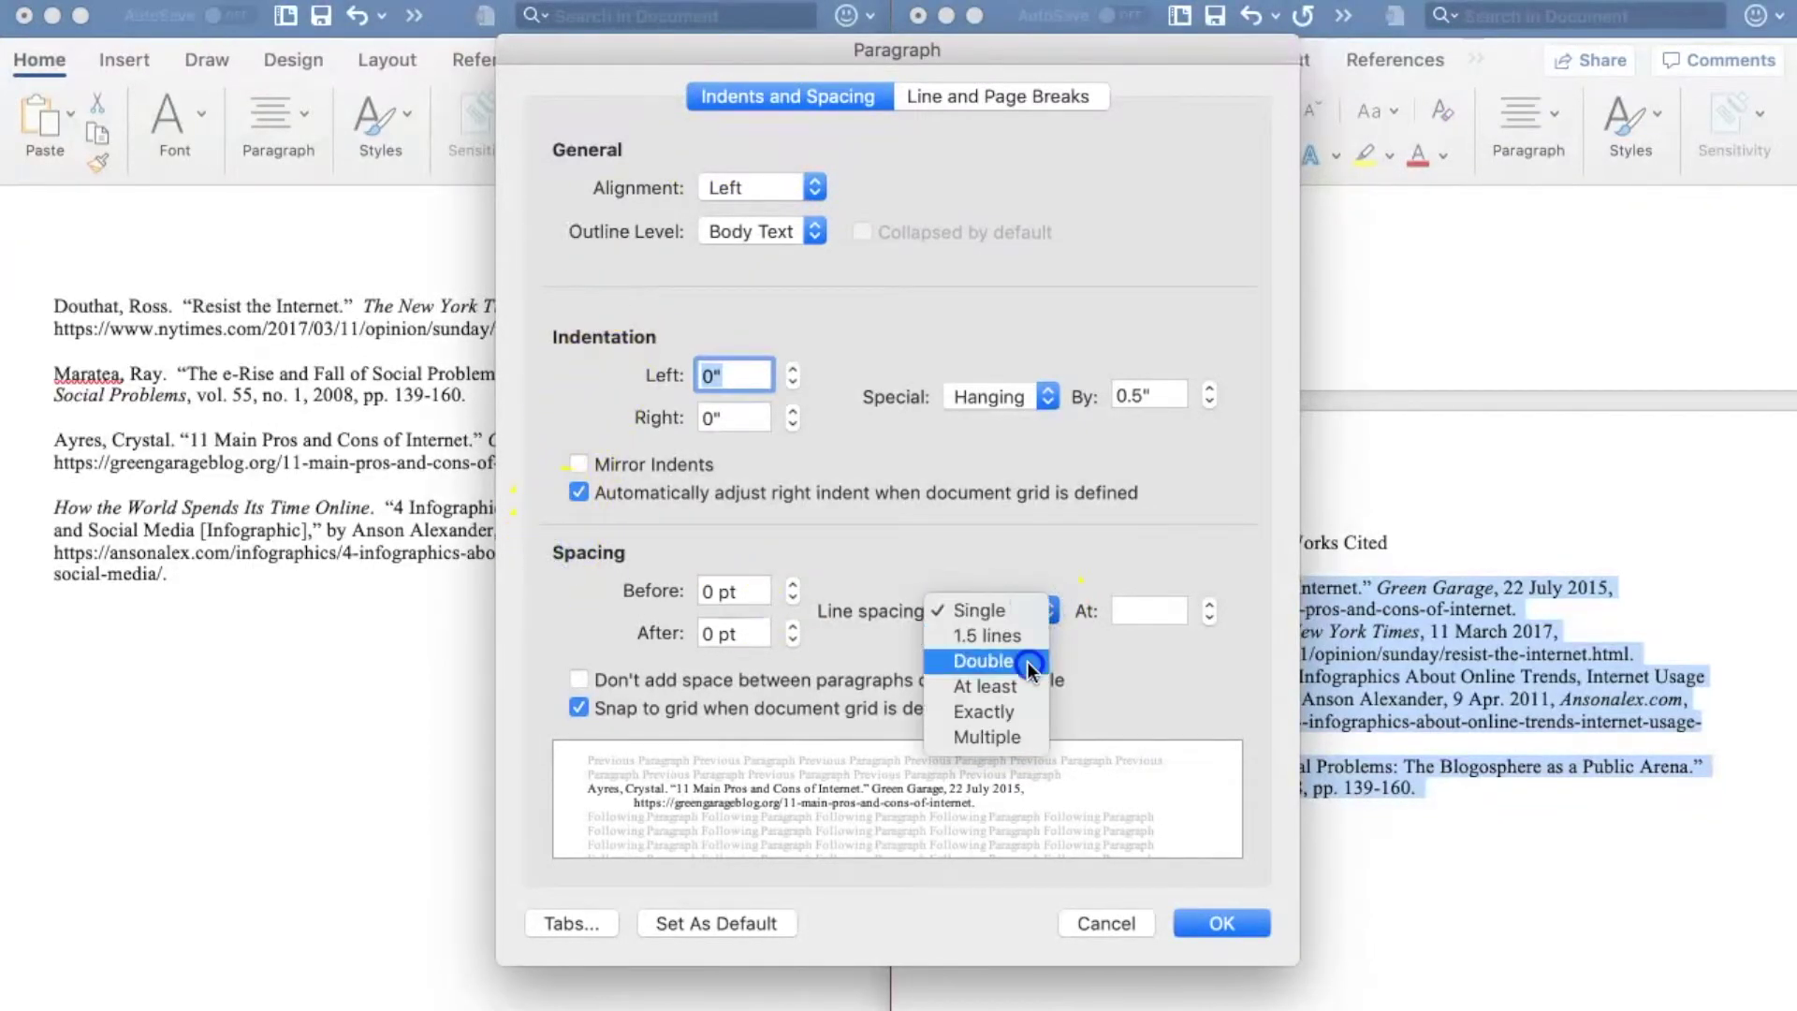
click(1026, 661)
click(1259, 920)
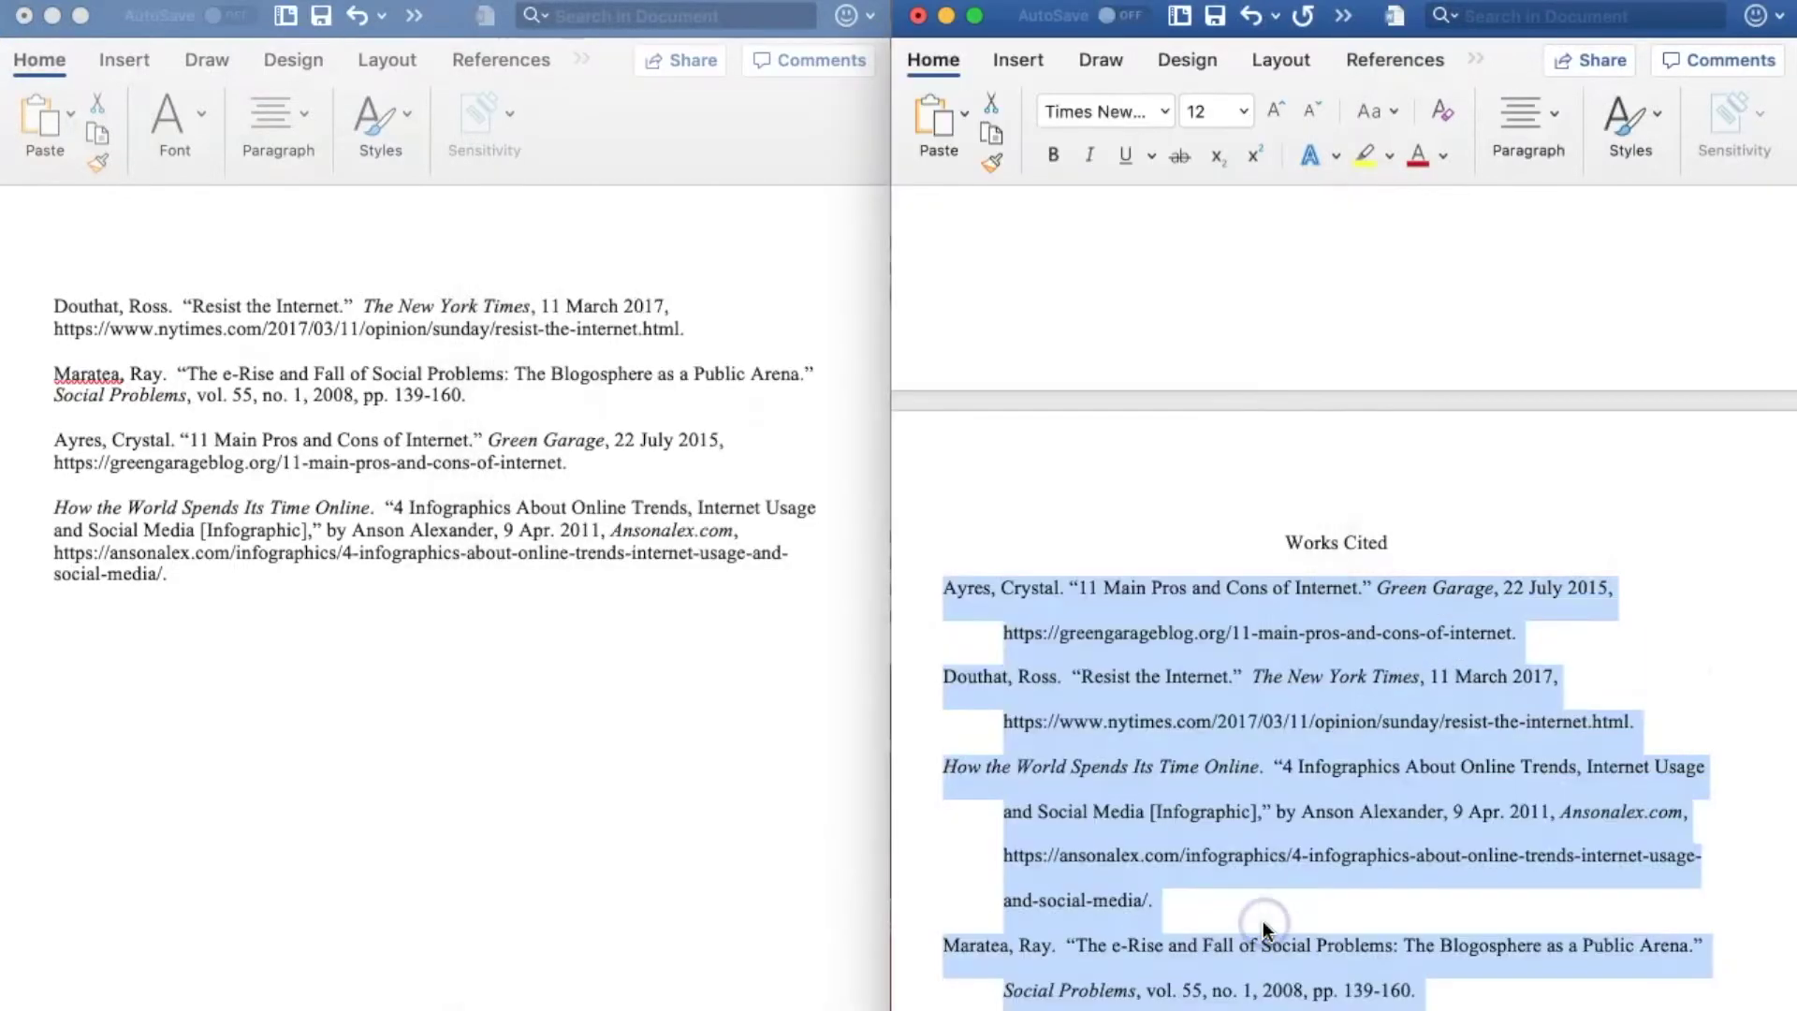
Choose the 2.0 line spacing preset for the selected Works Cited entries and deselect them
scroll(1259, 828, down, 3)
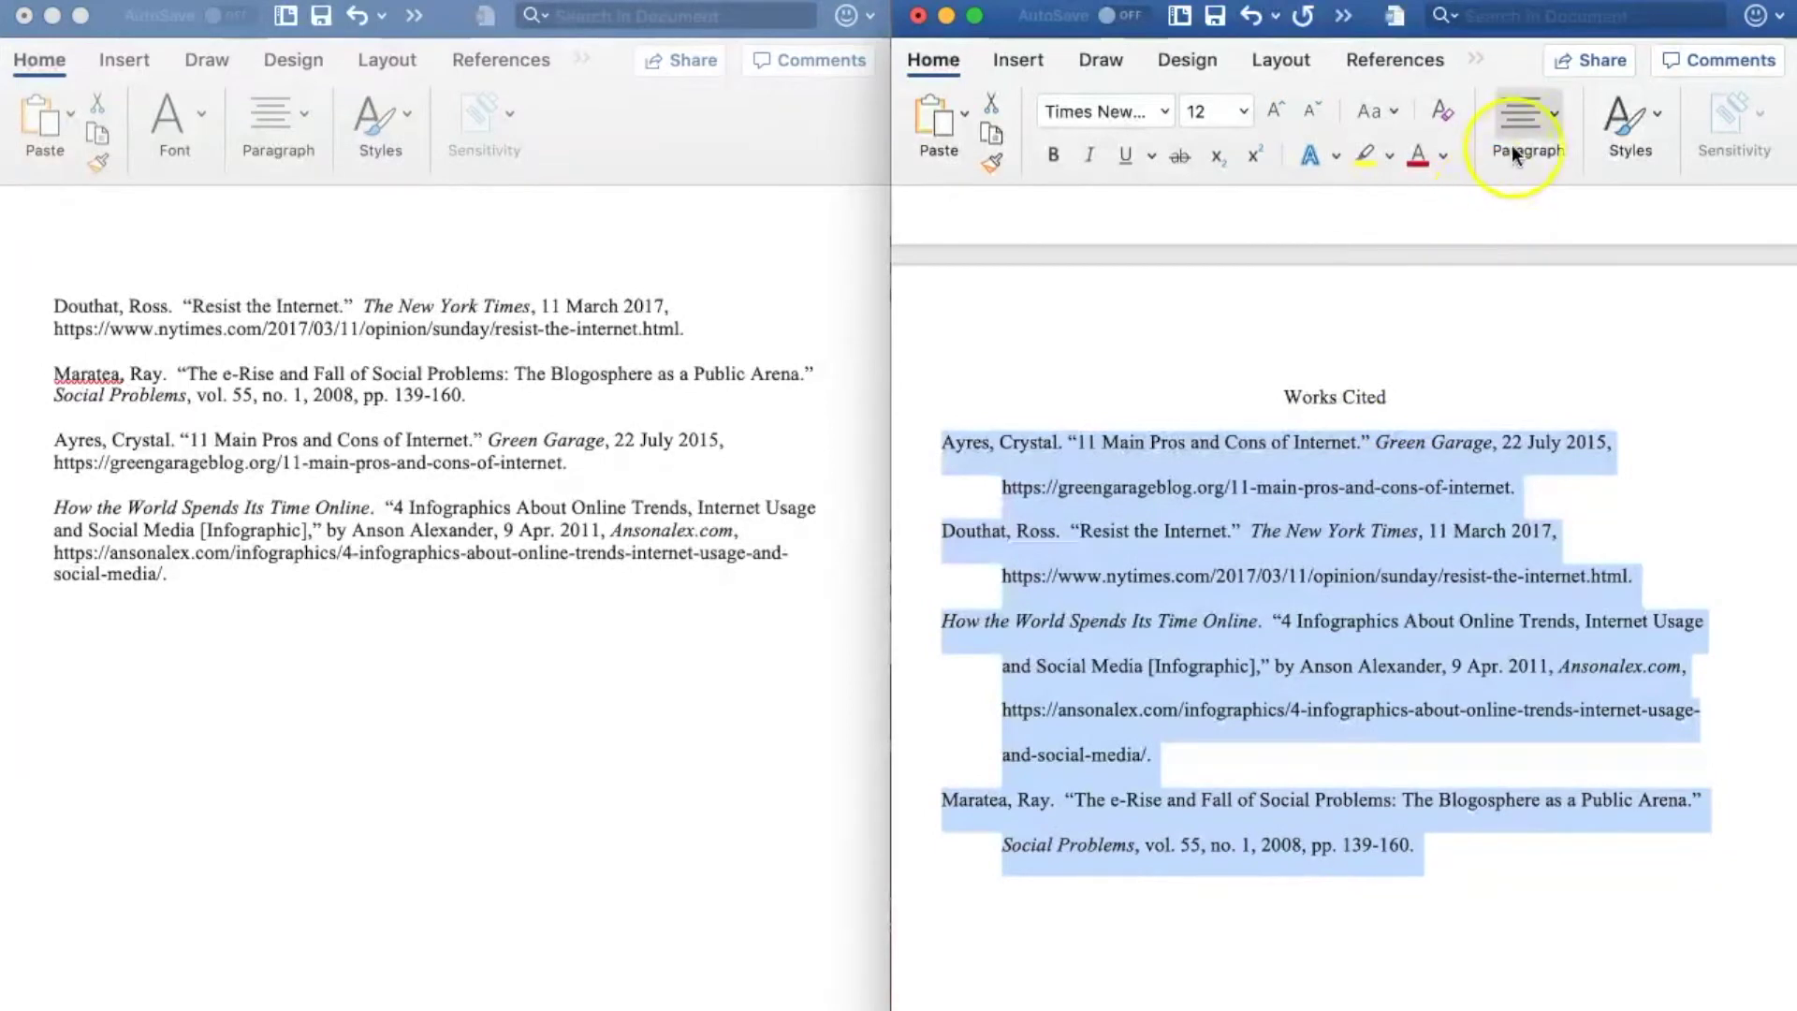
click(1534, 121)
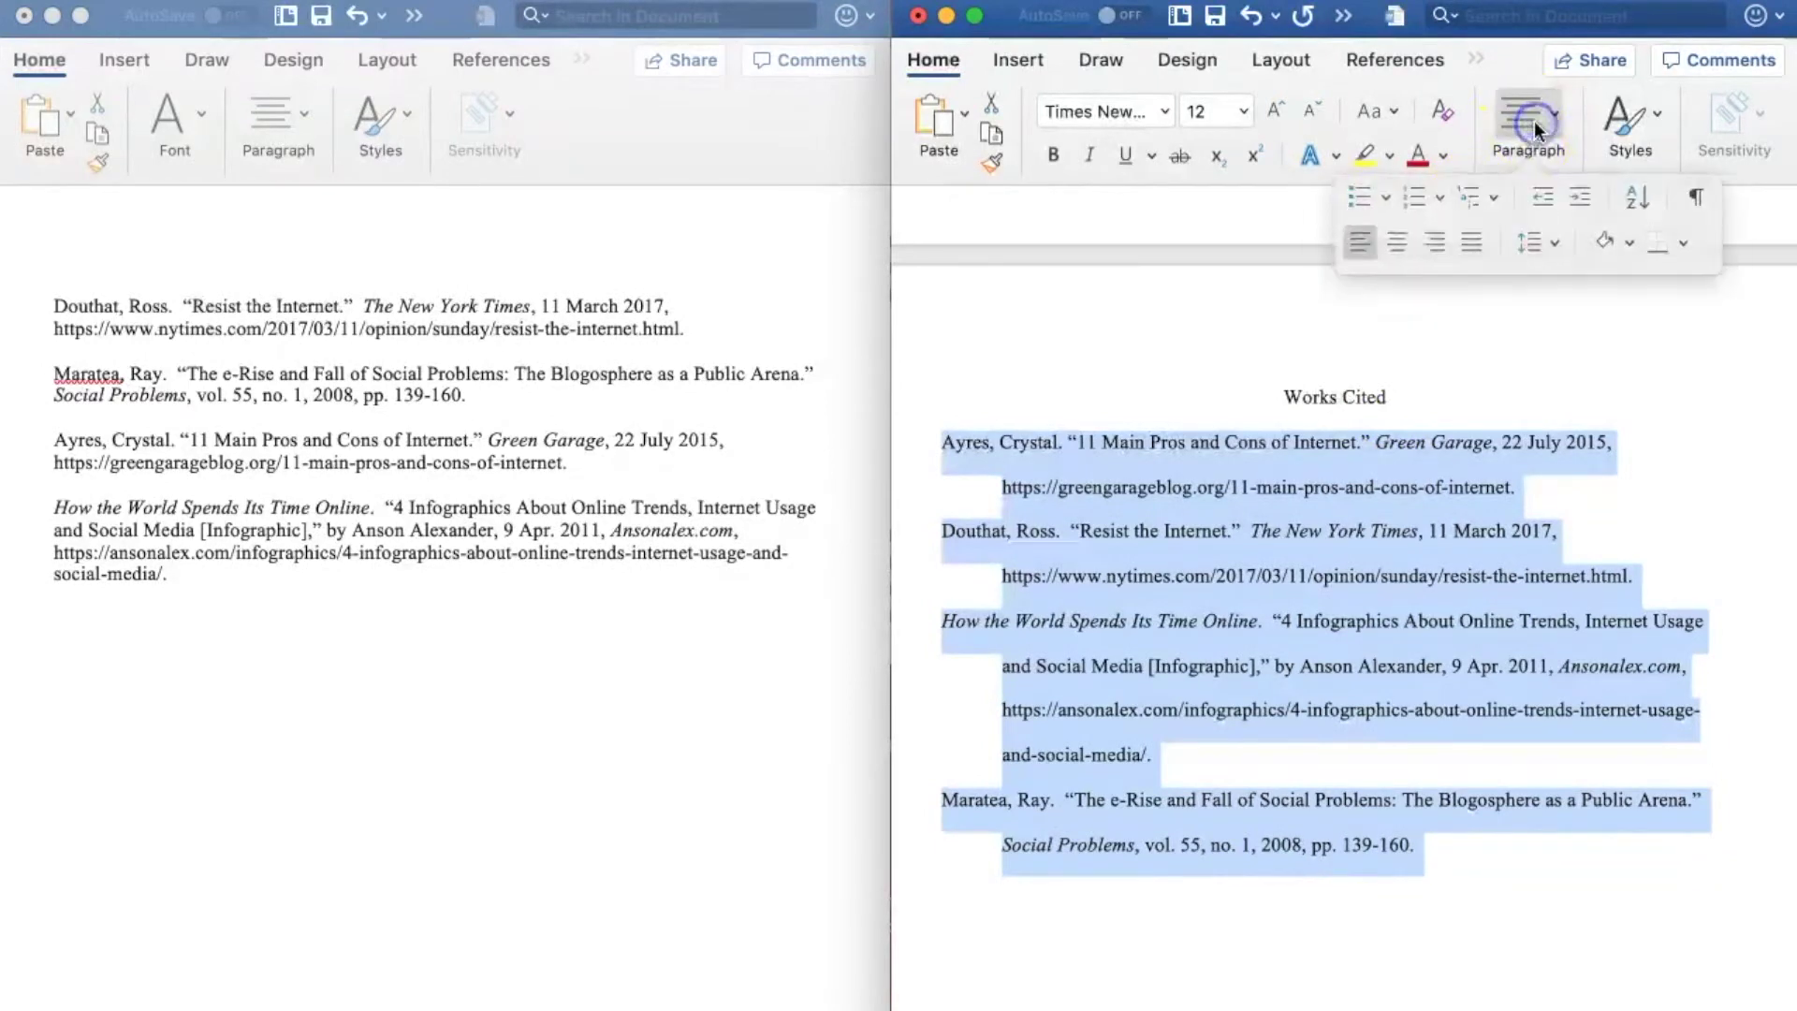
click(1548, 241)
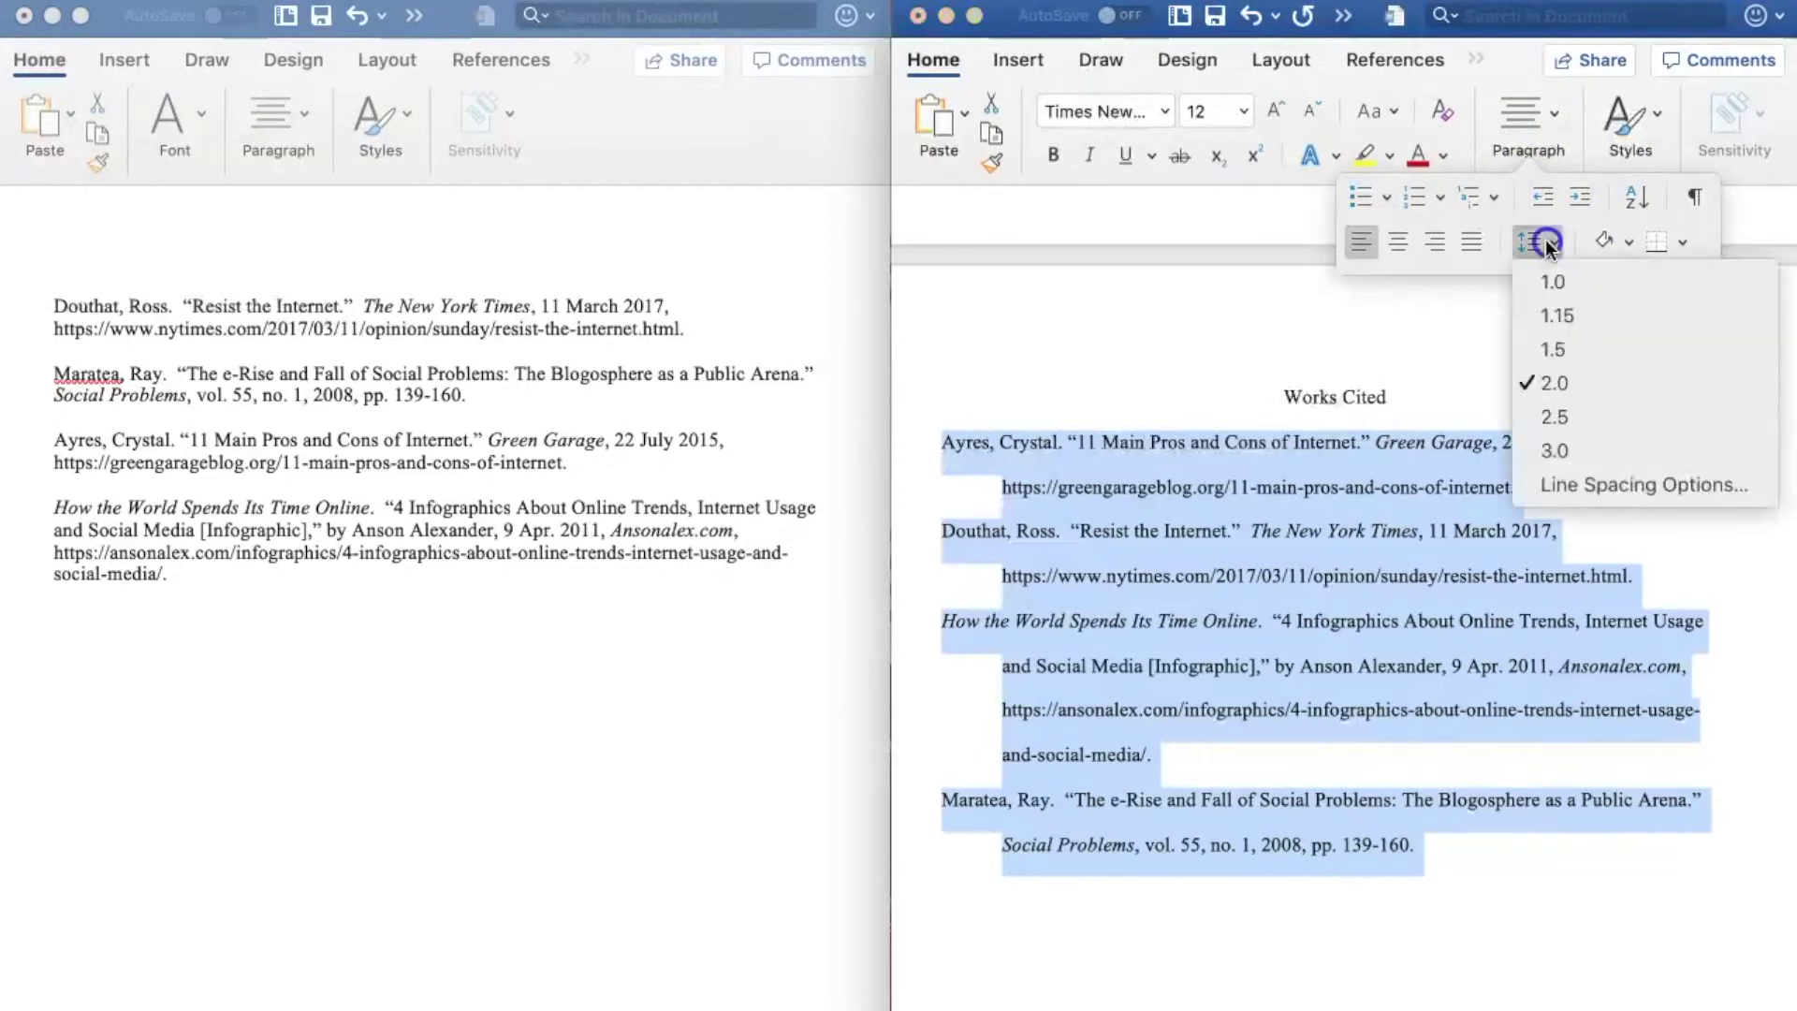
click(1568, 383)
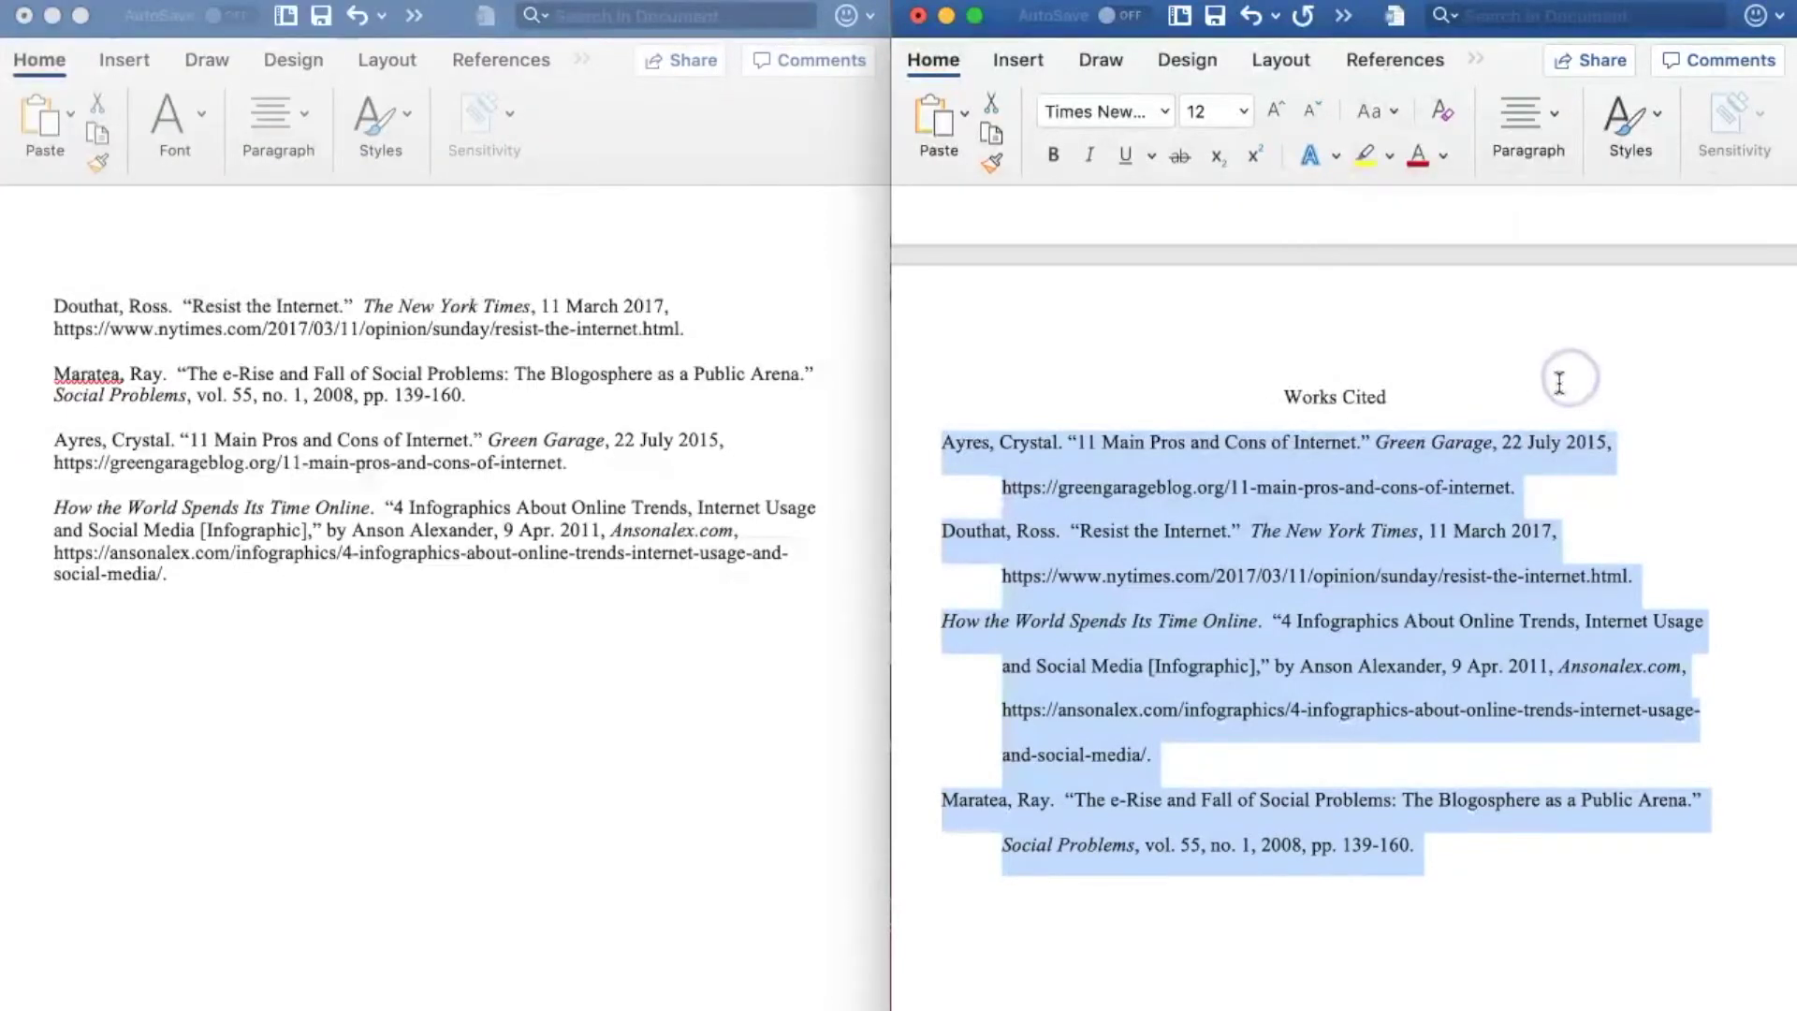
click(1525, 402)
scroll(1525, 402, down, 1)
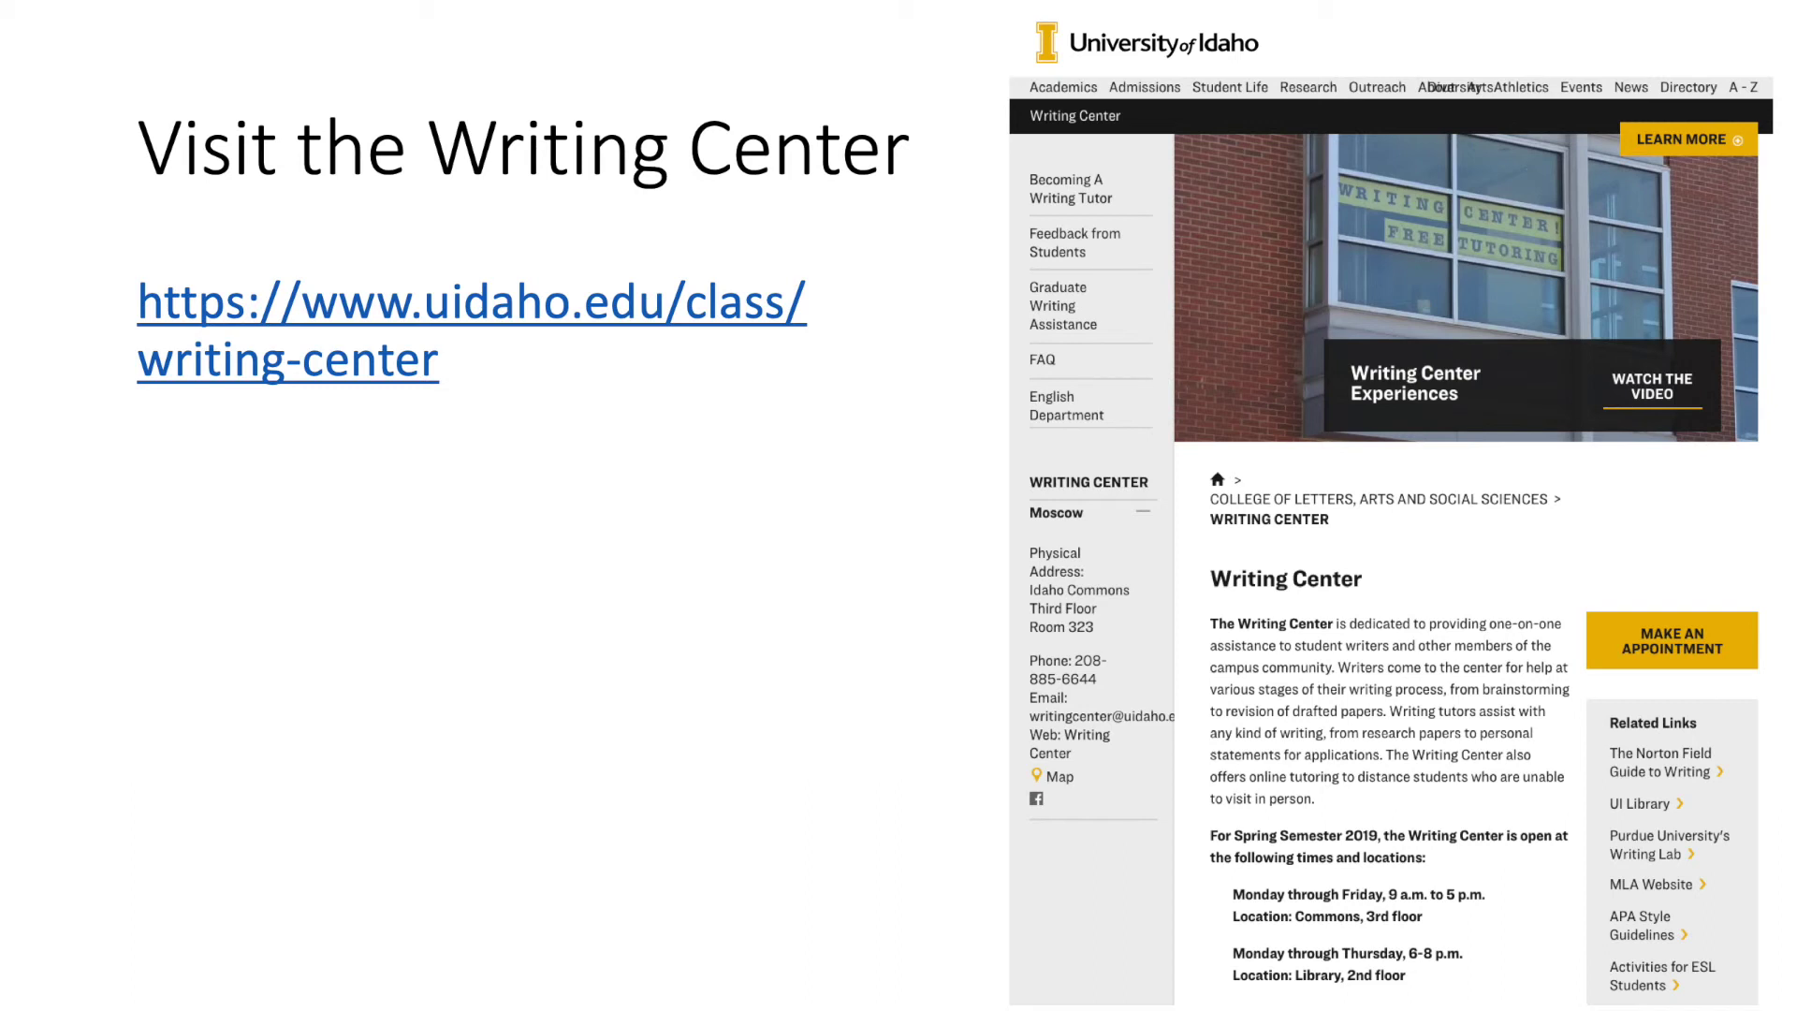
key(Right)
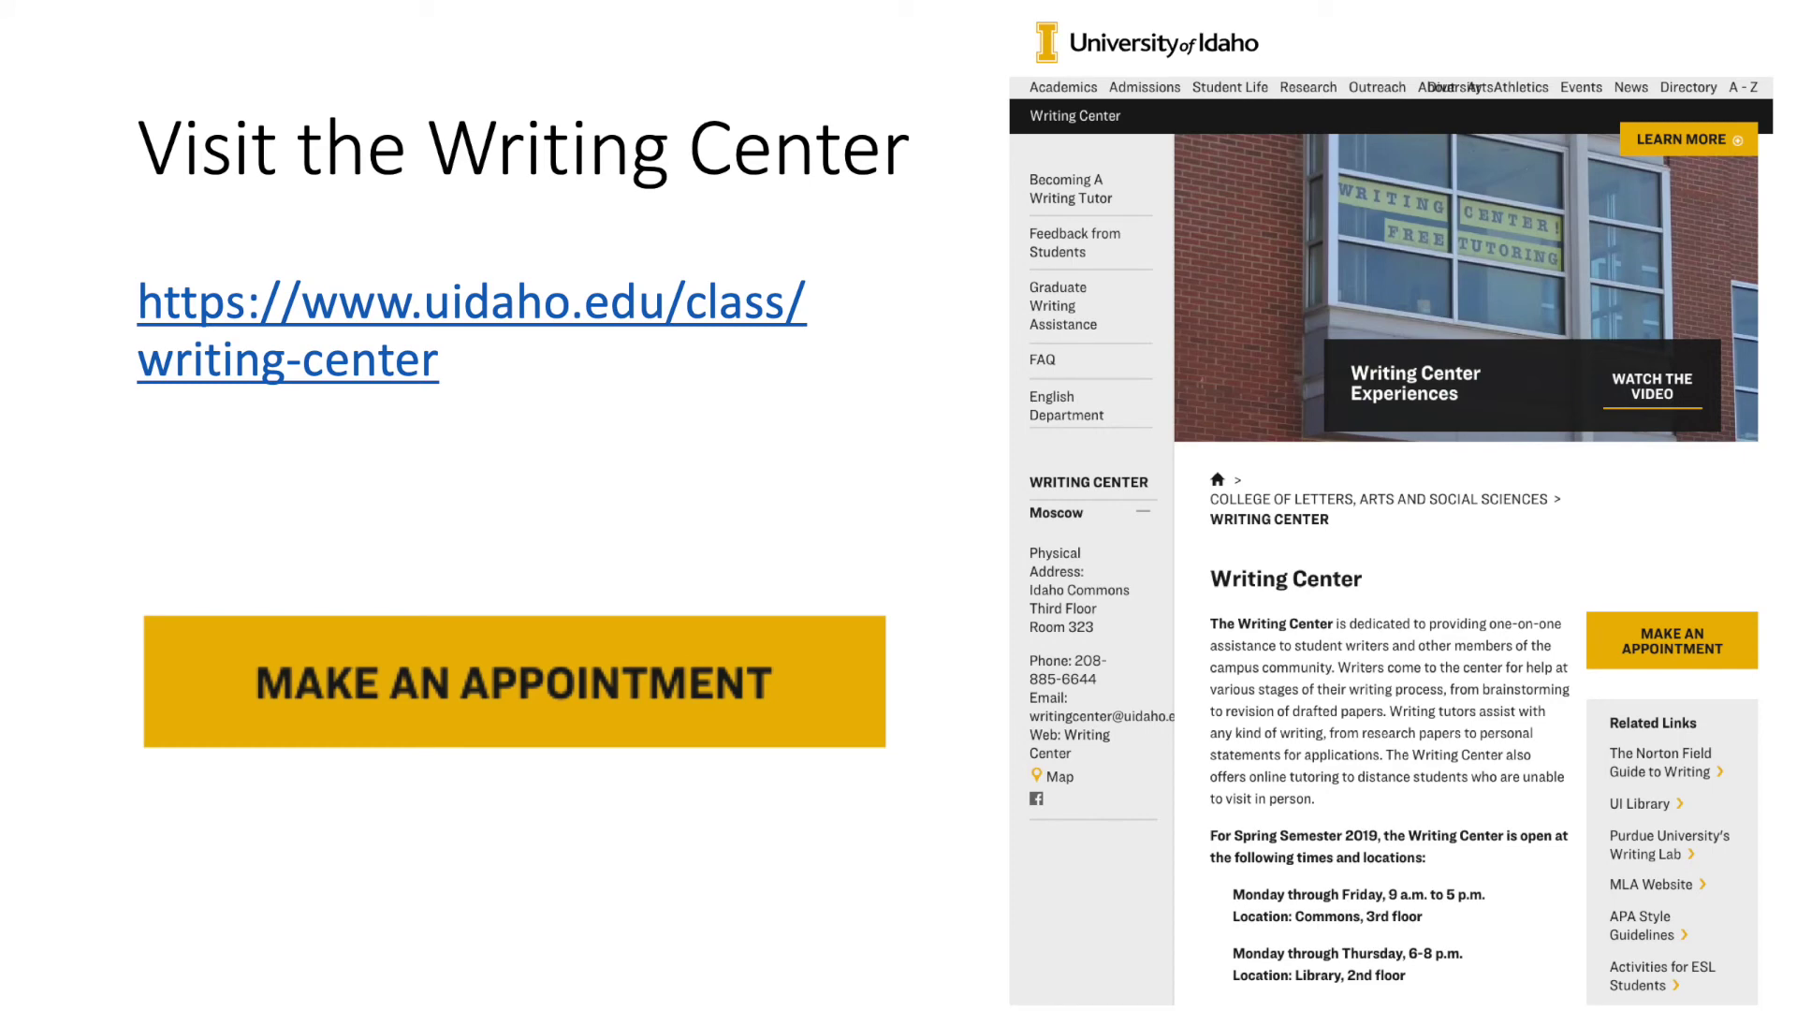
key(Right)
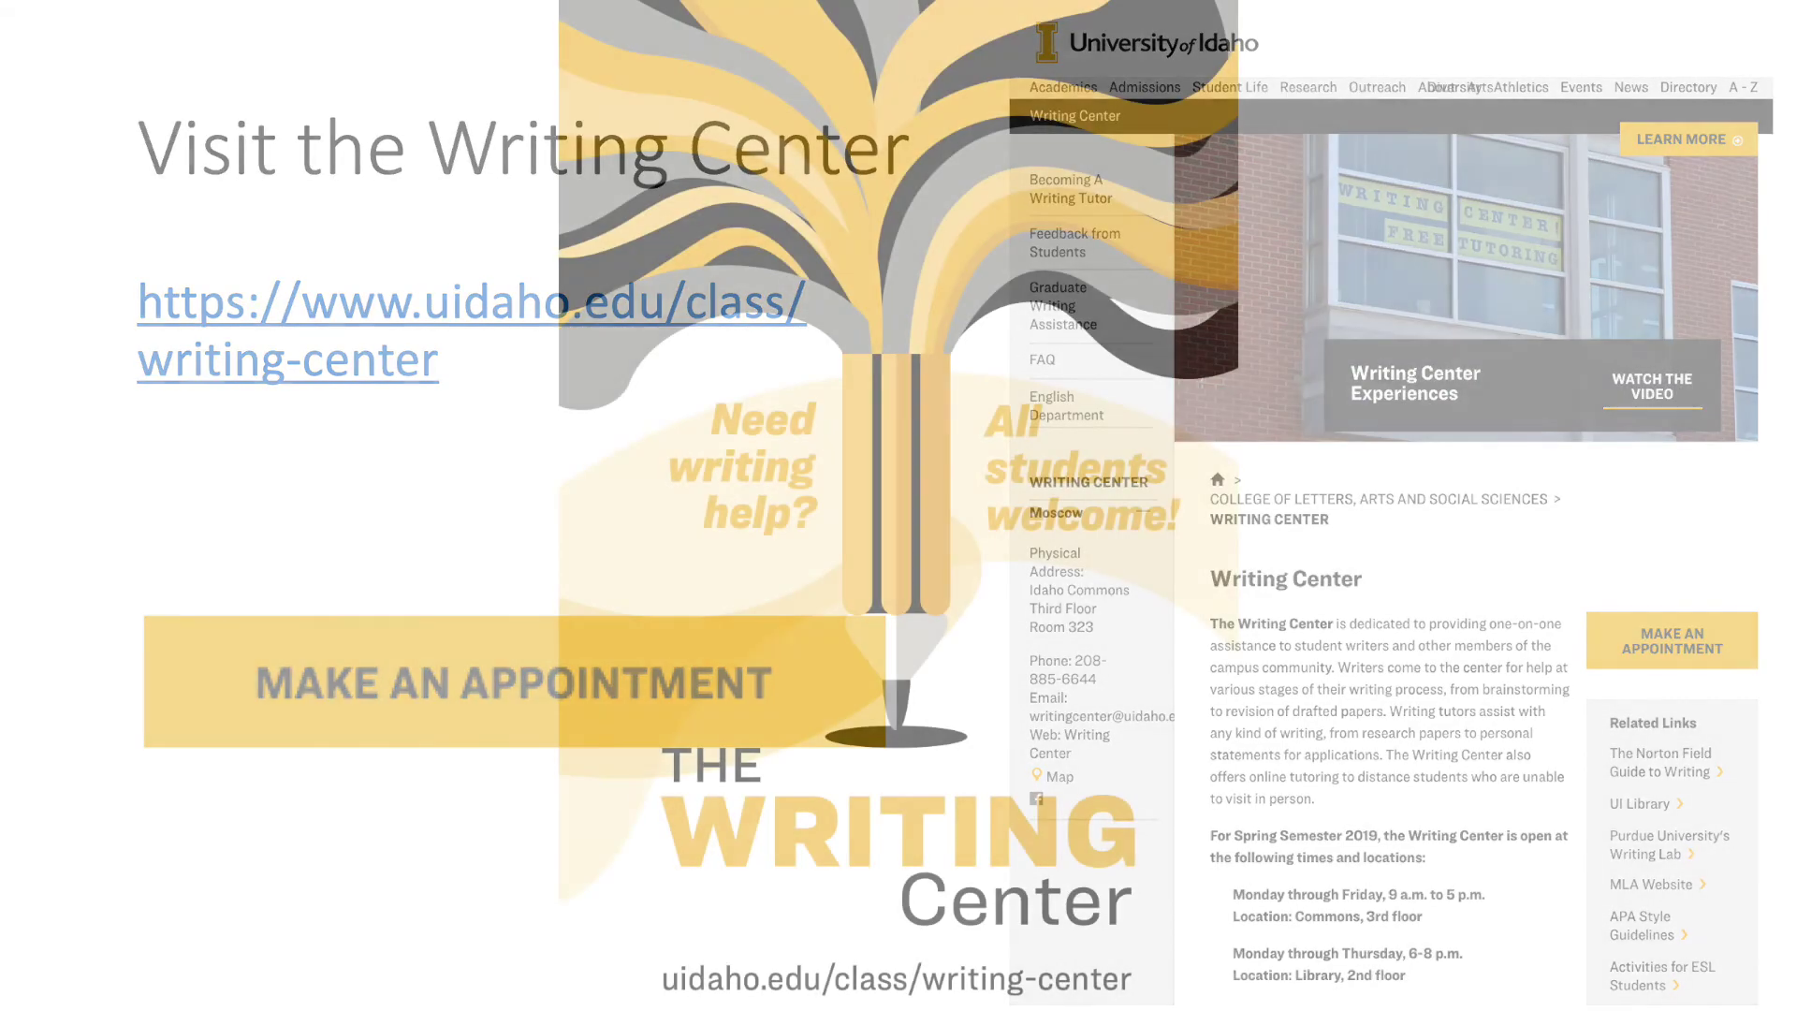